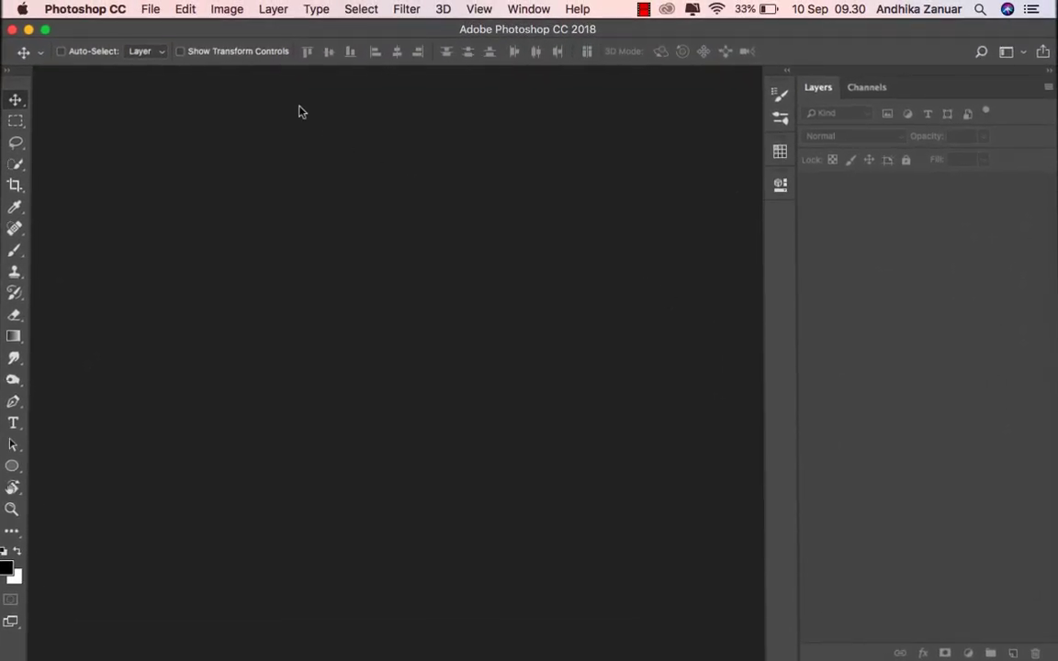
Step: Create a new 2700 × 3000 px, 300 ppi, 16-bit document from the recent Custom preset
{"action": "left_click", "coordinate": [151, 11]}
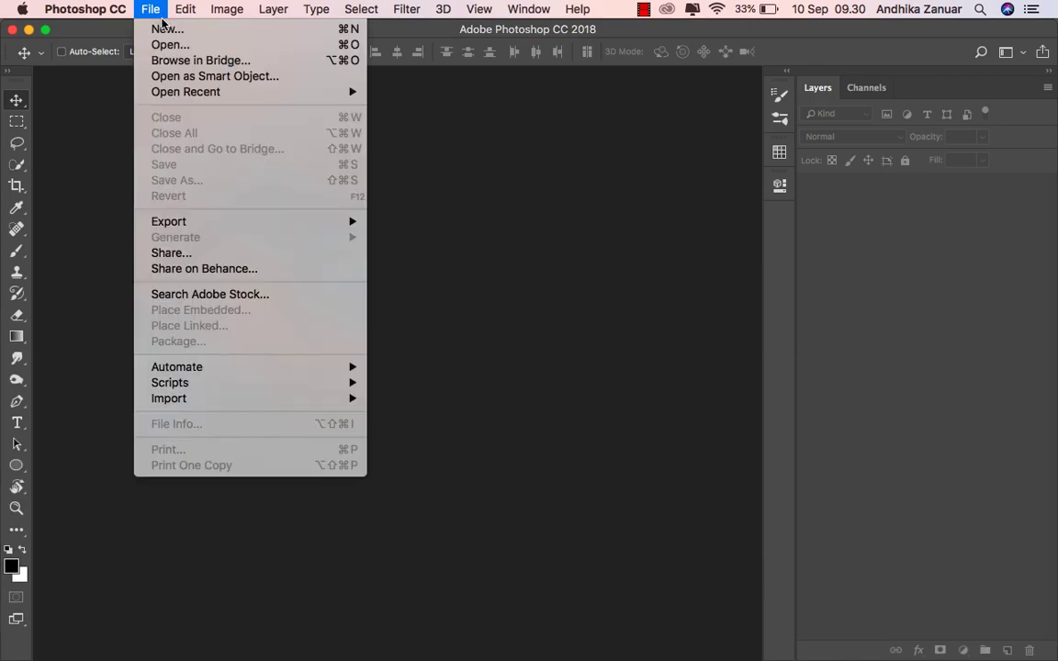
{"action": "left_click", "coordinate": [210, 30]}
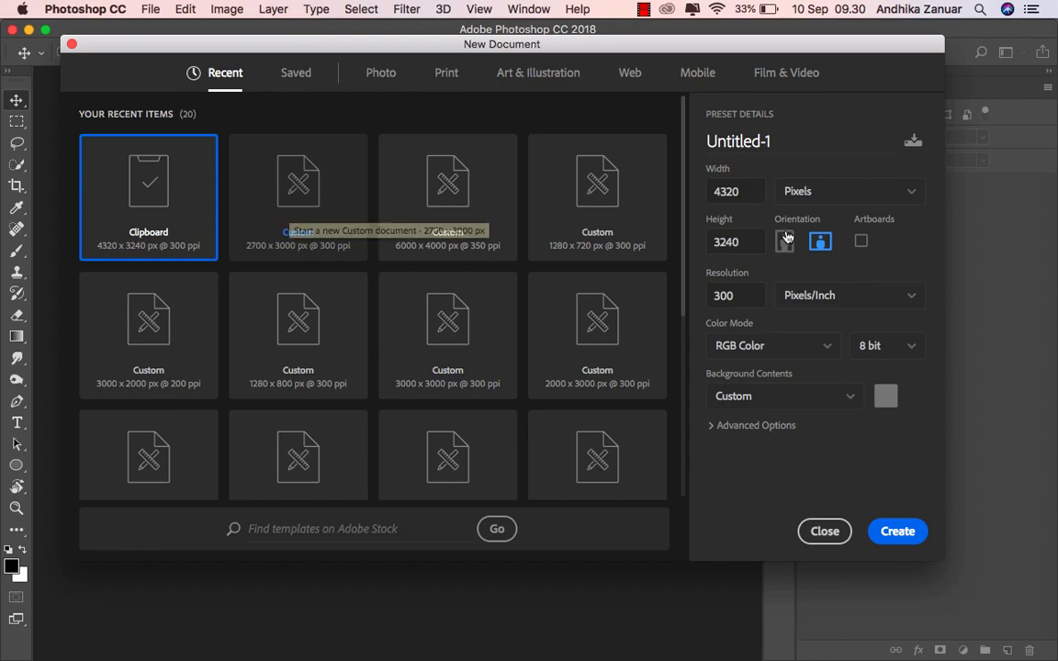
{"action": "left_click", "coordinate": [298, 198]}
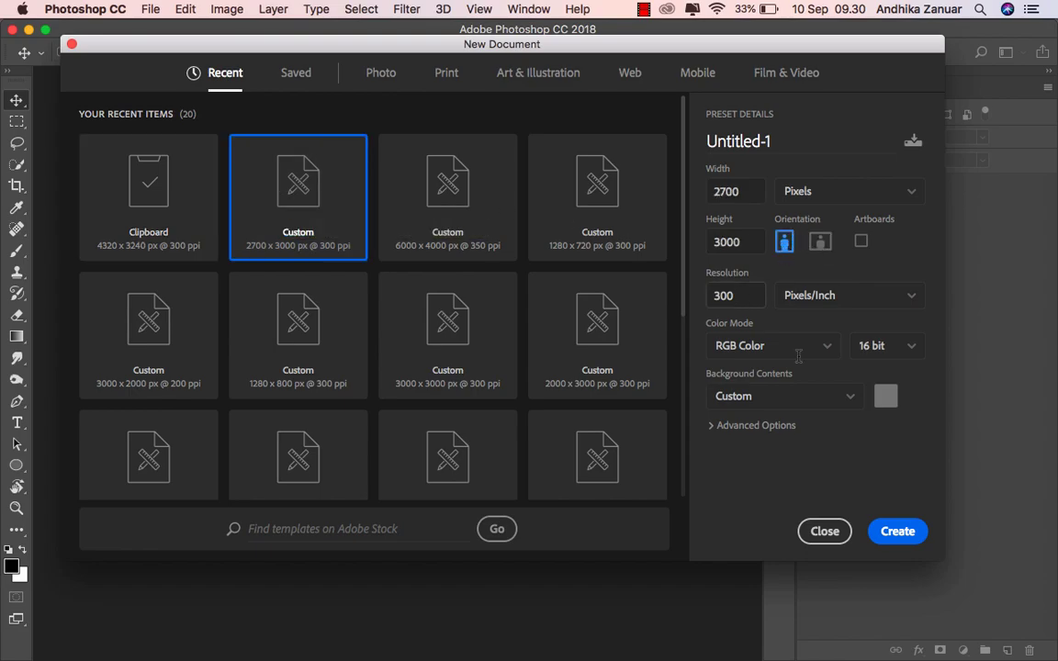
{"action": "left_click", "coordinate": [893, 530]}
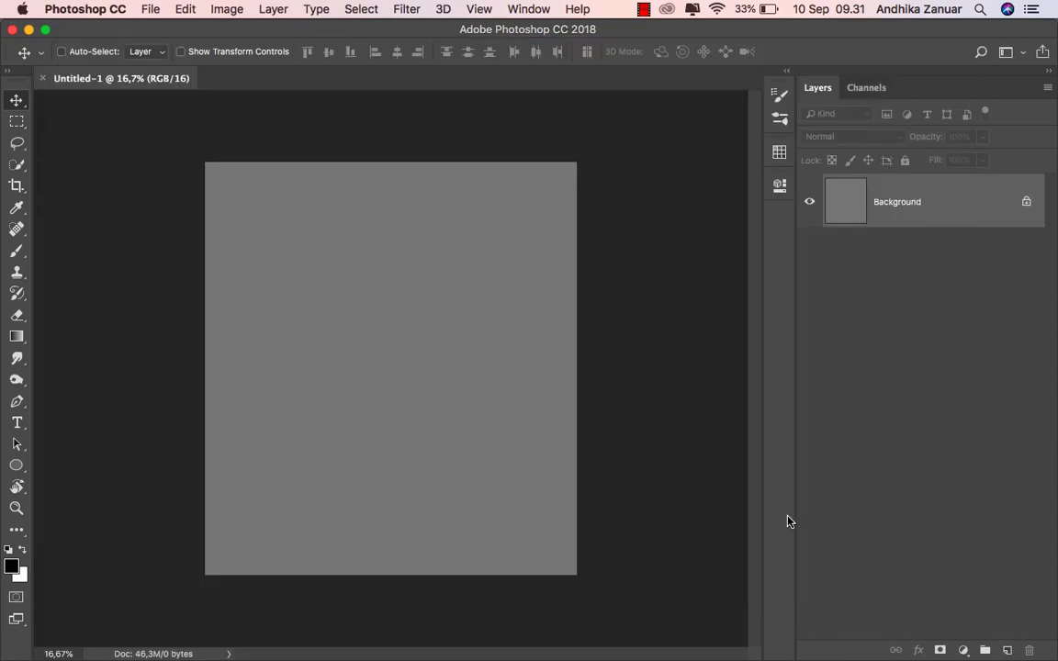
{"action": "scroll", "coordinate": [551, 454], "scroll_direction": "up", "scroll_amount": 3}
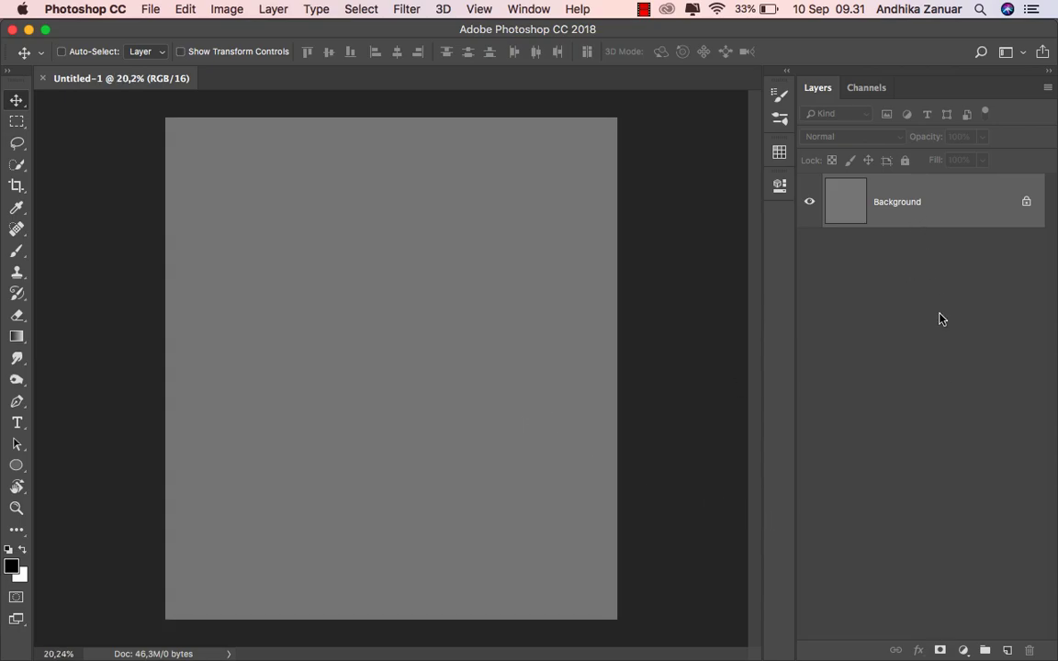
Step: Add a dark navy Solid Color fill layer (#121c23) above the grey background
{"action": "left_click", "coordinate": [963, 650]}
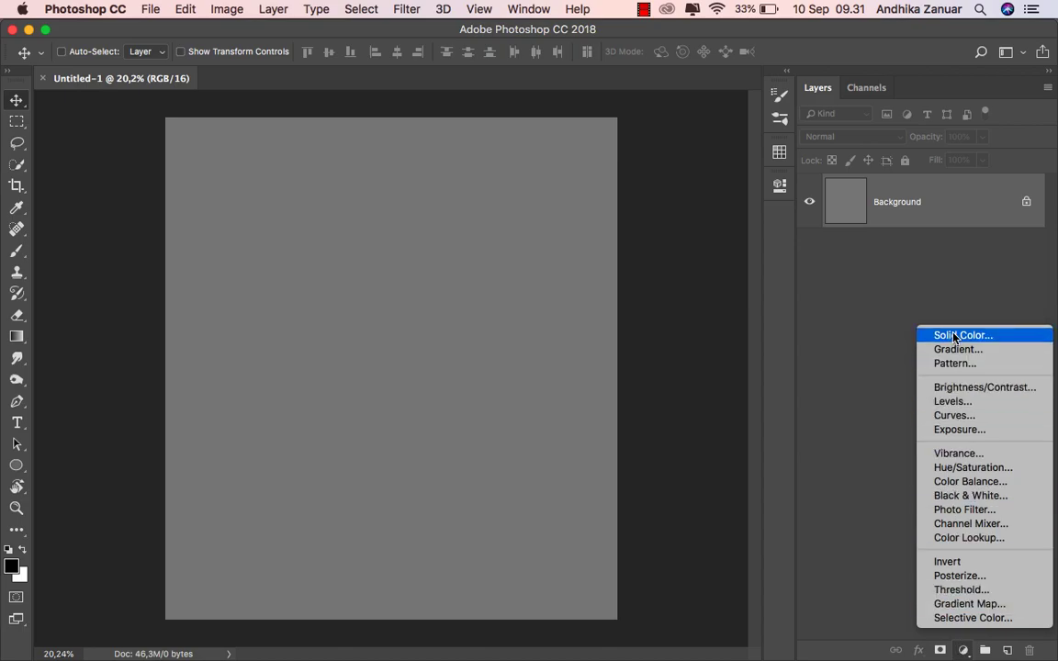
{"action": "left_click", "coordinate": [954, 336]}
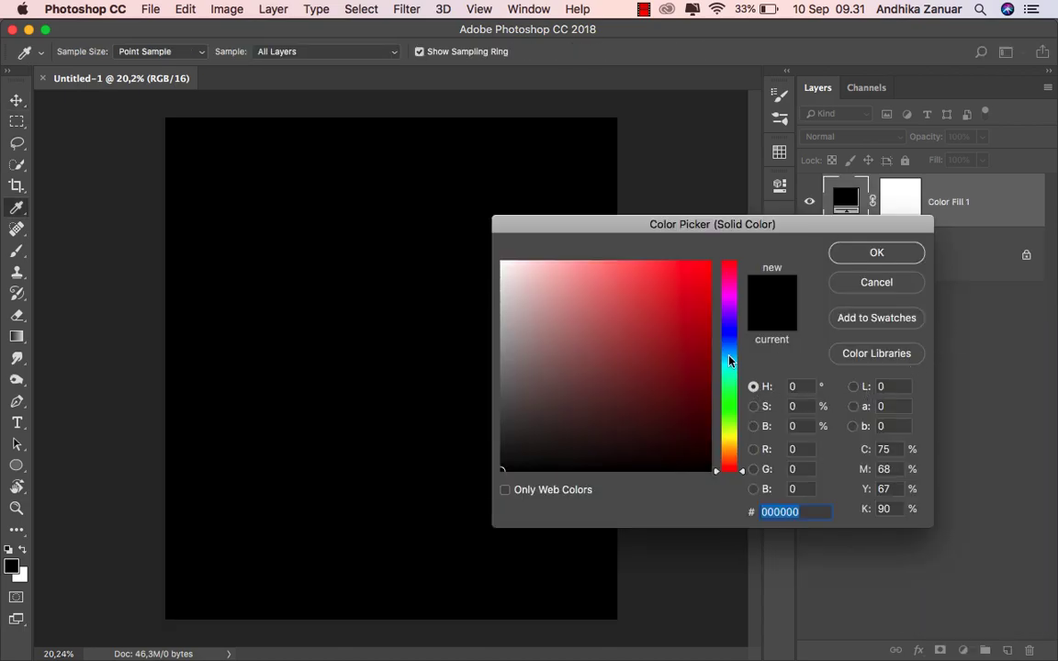
{"action": "left_click", "coordinate": [728, 354]}
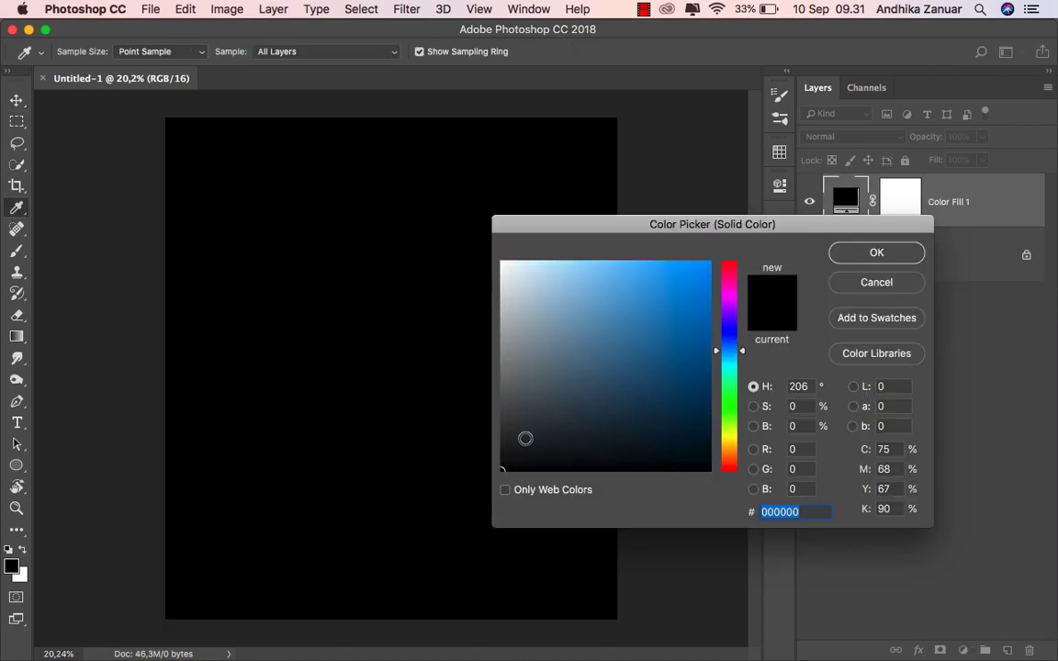
{"action": "left_click_drag", "start_coordinate": [526, 438], "coordinate": [616, 444]}
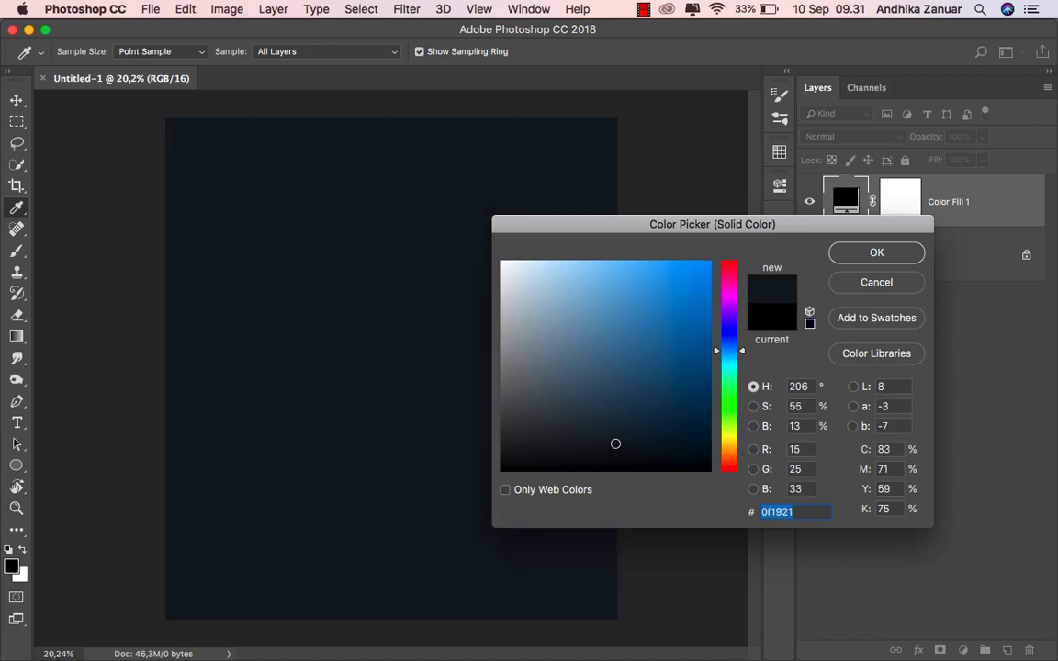
{"action": "left_click_drag", "start_coordinate": [615, 443], "coordinate": [603, 442]}
{"action": "key", "text": "Return"}
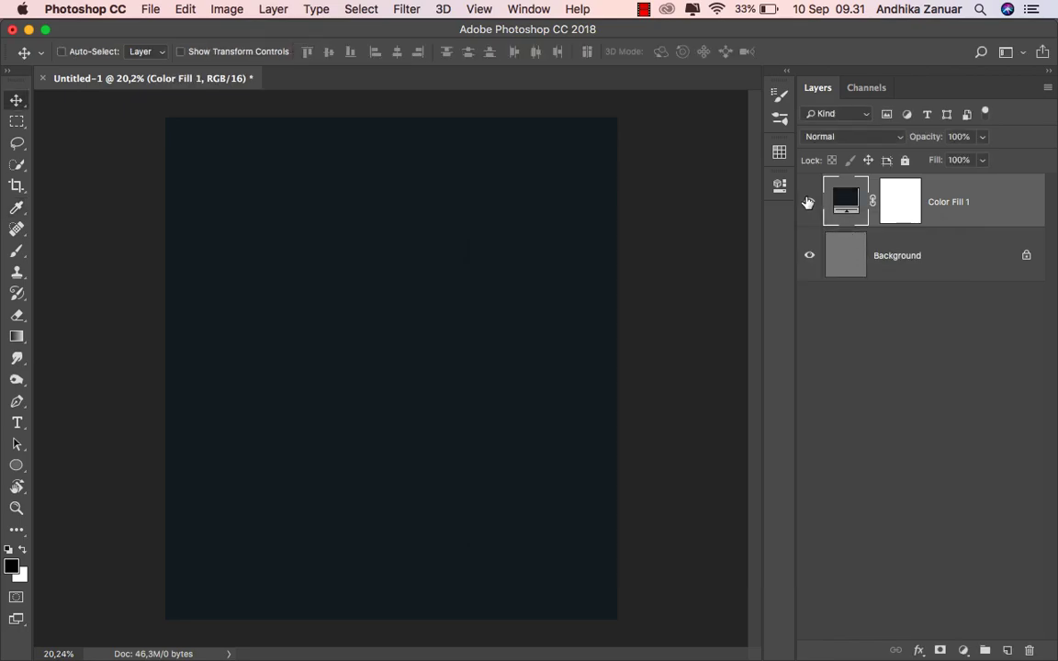
{"action": "left_click", "coordinate": [808, 201]}
Step: Place old_ranger_station embedded, stretch it to the canvas bottom, and add a layer mask
{"action": "left_click", "coordinate": [151, 11]}
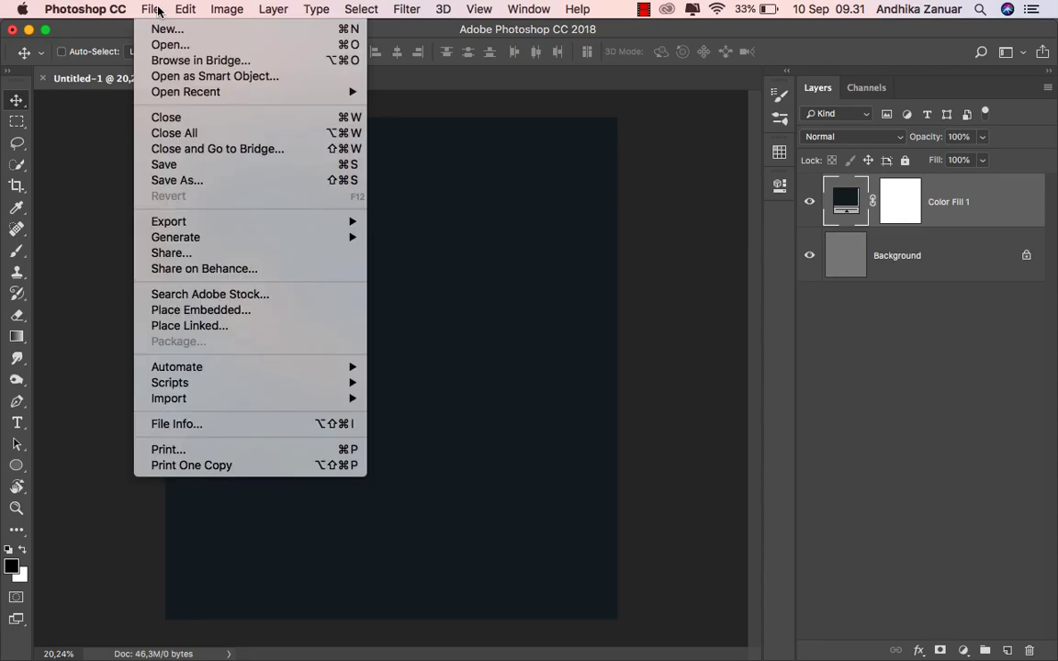
{"action": "left_click", "coordinate": [254, 317]}
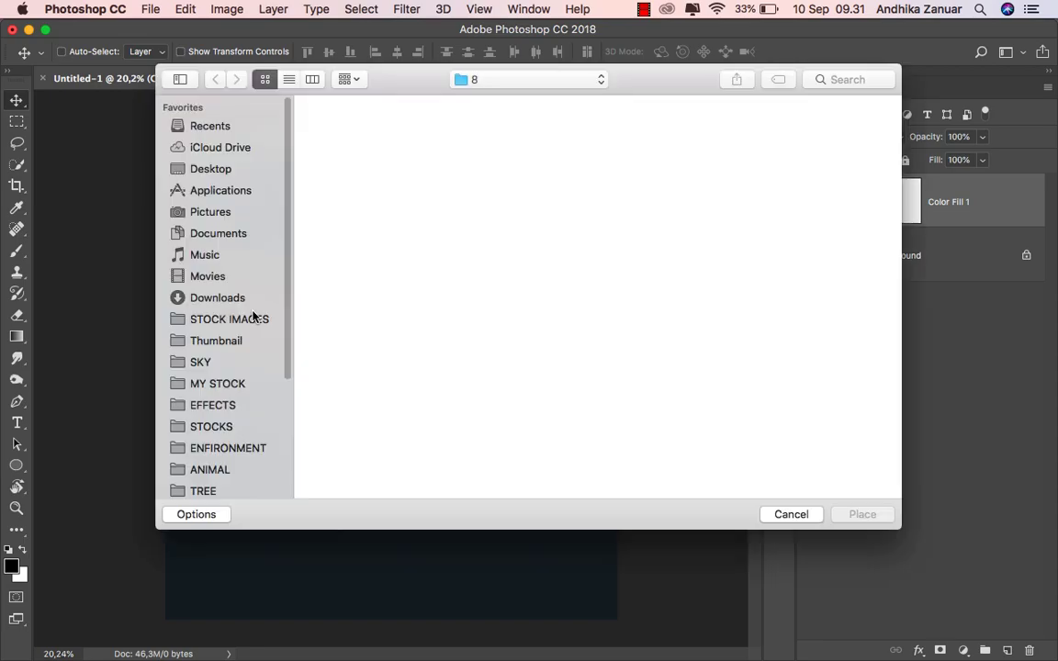
{"action": "left_click", "coordinate": [350, 175]}
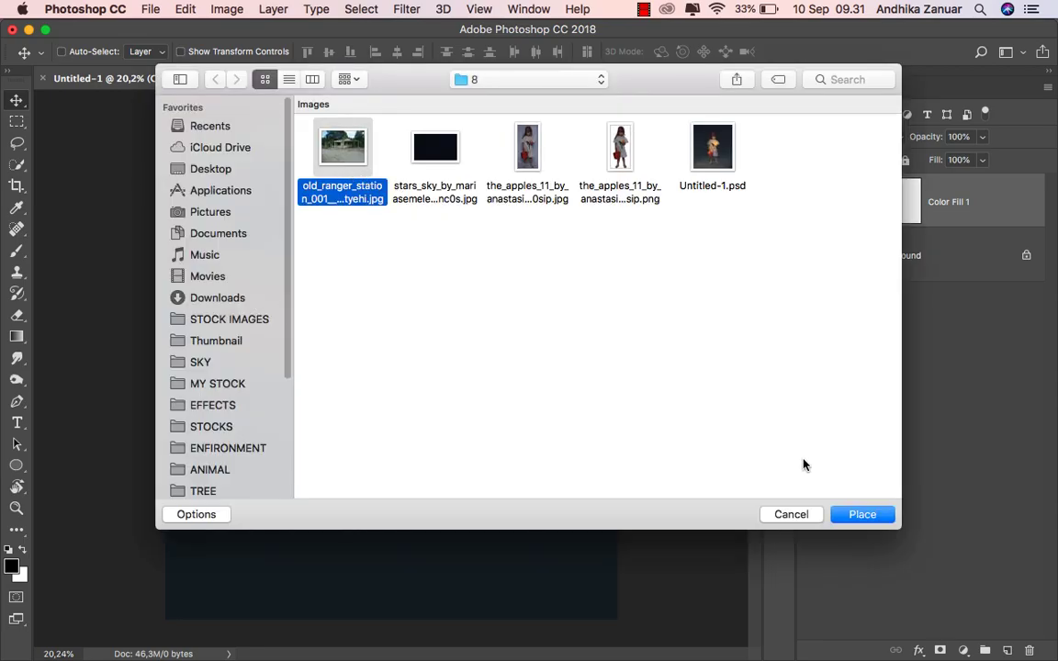
{"action": "left_click", "coordinate": [847, 516]}
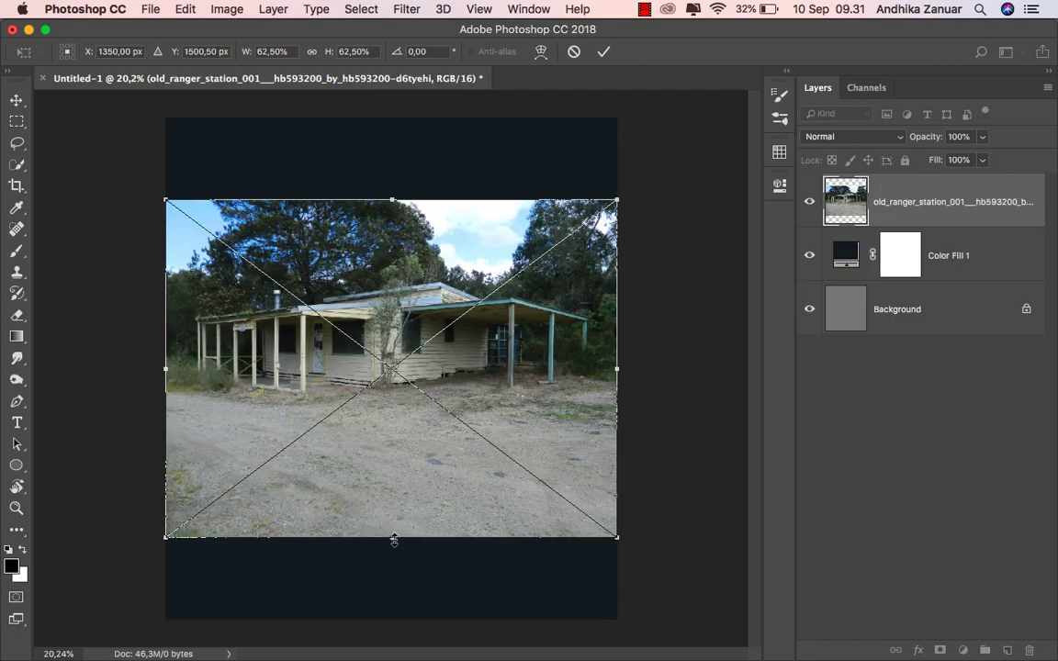
{"action": "left_click_drag", "start_coordinate": [394, 540], "coordinate": [393, 613]}
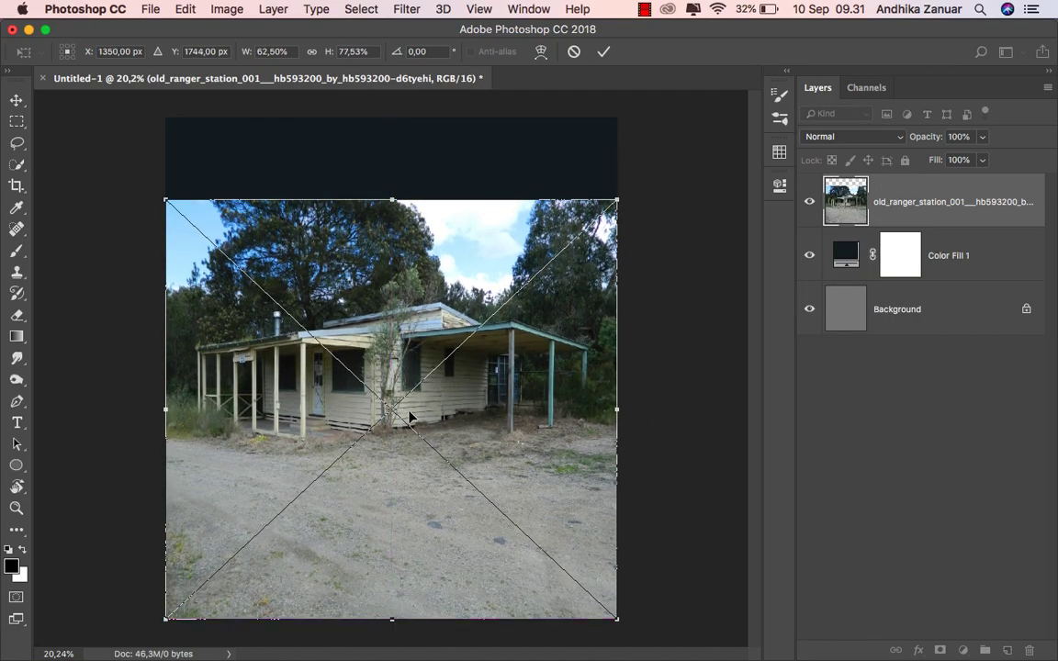
{"action": "left_click", "coordinate": [602, 51]}
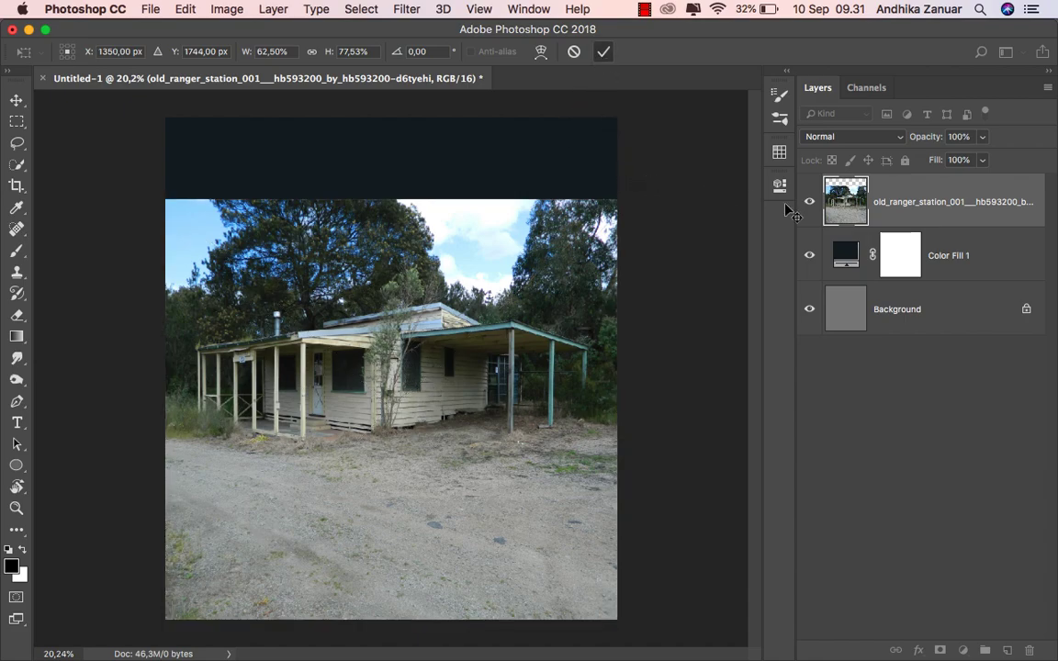
{"action": "left_click", "coordinate": [940, 650]}
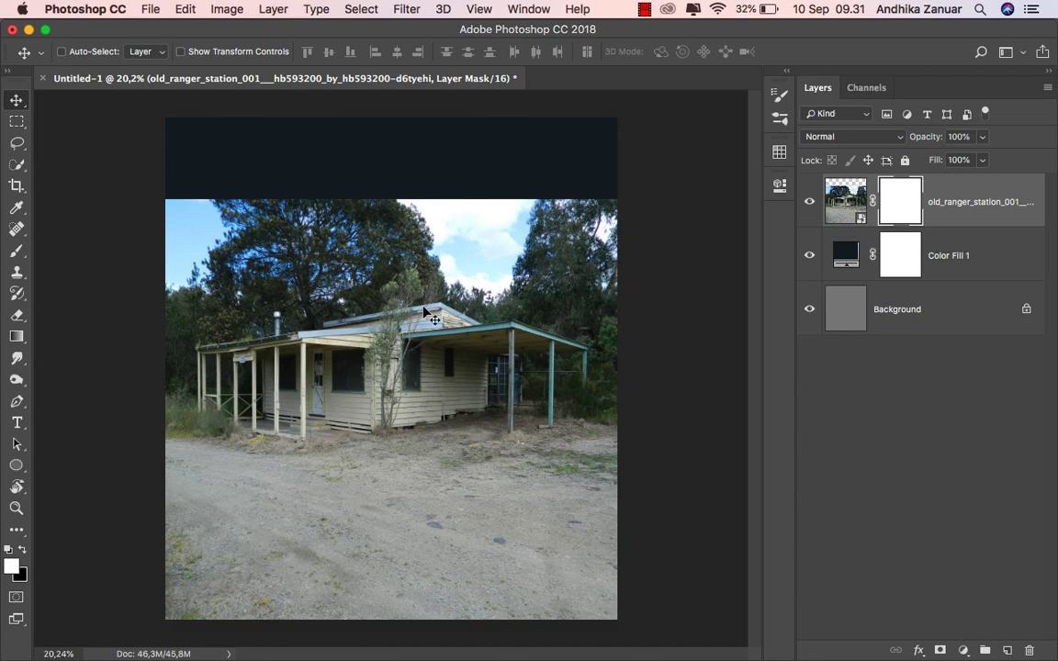
Step: Set up the Gradient tool with black-to-white colours at 100% opacity
{"action": "left_click_drag", "start_coordinate": [20, 337], "coordinate": [69, 335]}
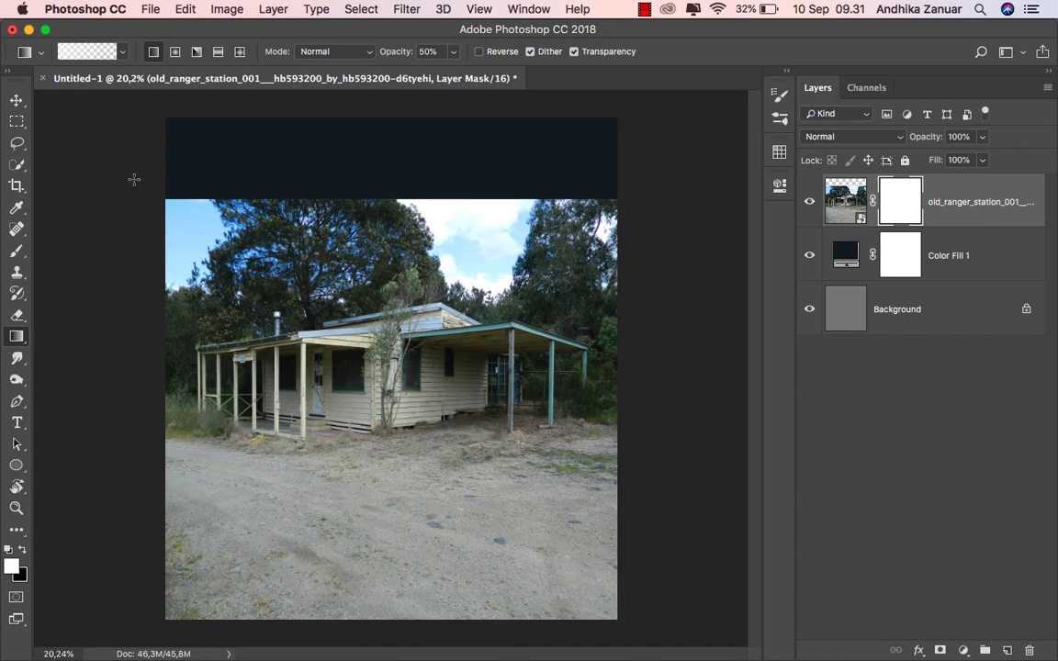
{"action": "key", "text": "x"}
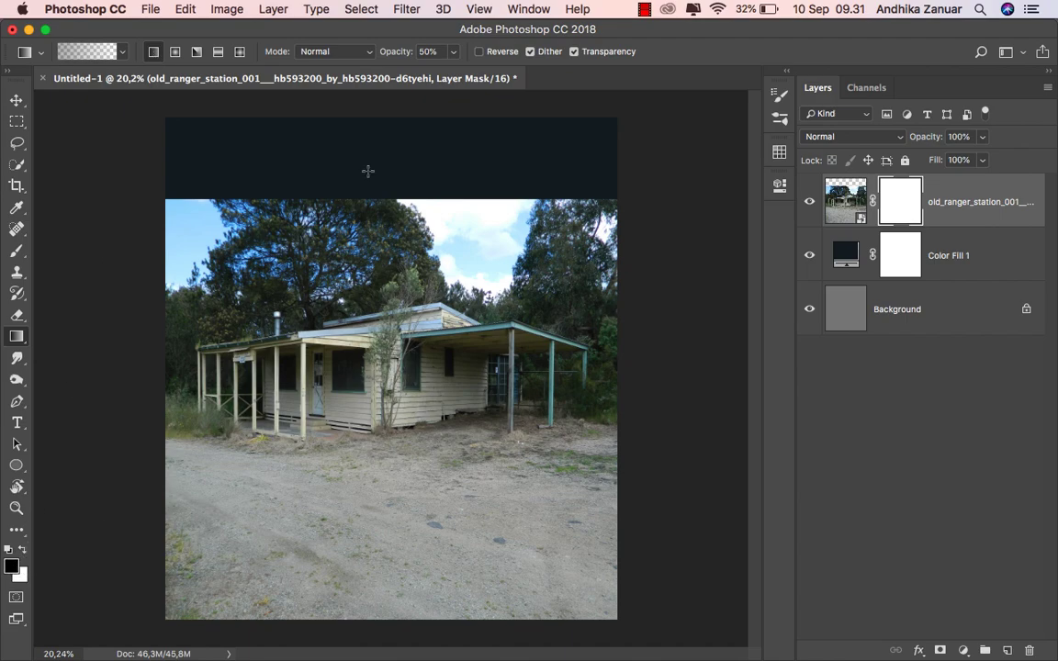
{"action": "left_click", "coordinate": [453, 52]}
{"action": "left_click_drag", "start_coordinate": [414, 70], "coordinate": [447, 69]}
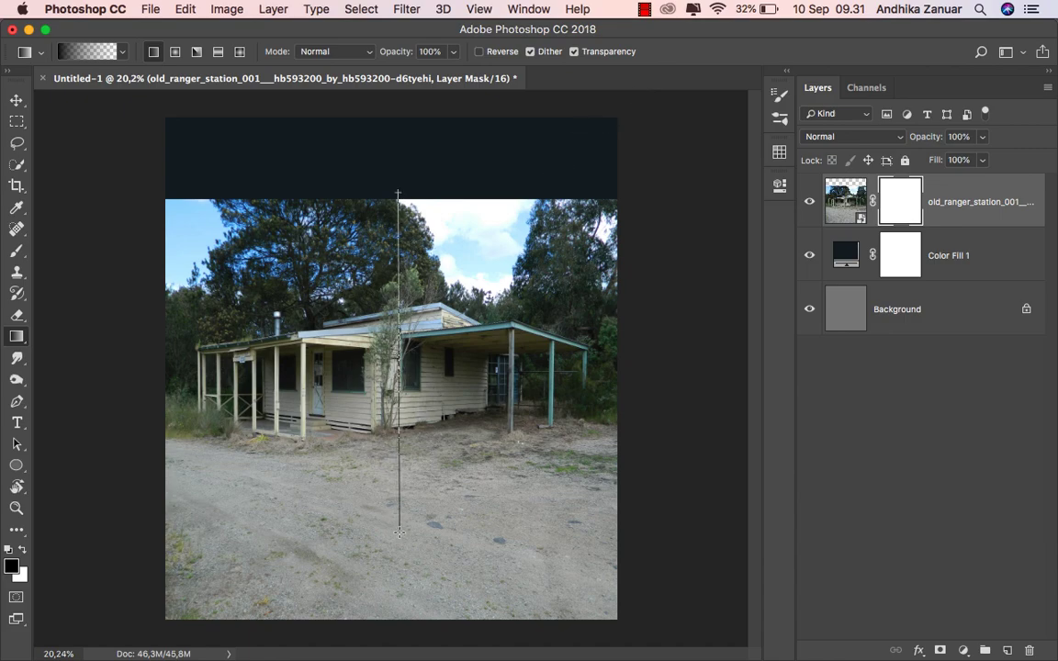
Step: Draw vertical mask gradients so the house fades into darkness, leaving only the ground visible
{"action": "left_click_drag", "start_coordinate": [397, 236], "coordinate": [400, 533]}
{"action": "left_click_drag", "start_coordinate": [377, 248], "coordinate": [378, 593]}
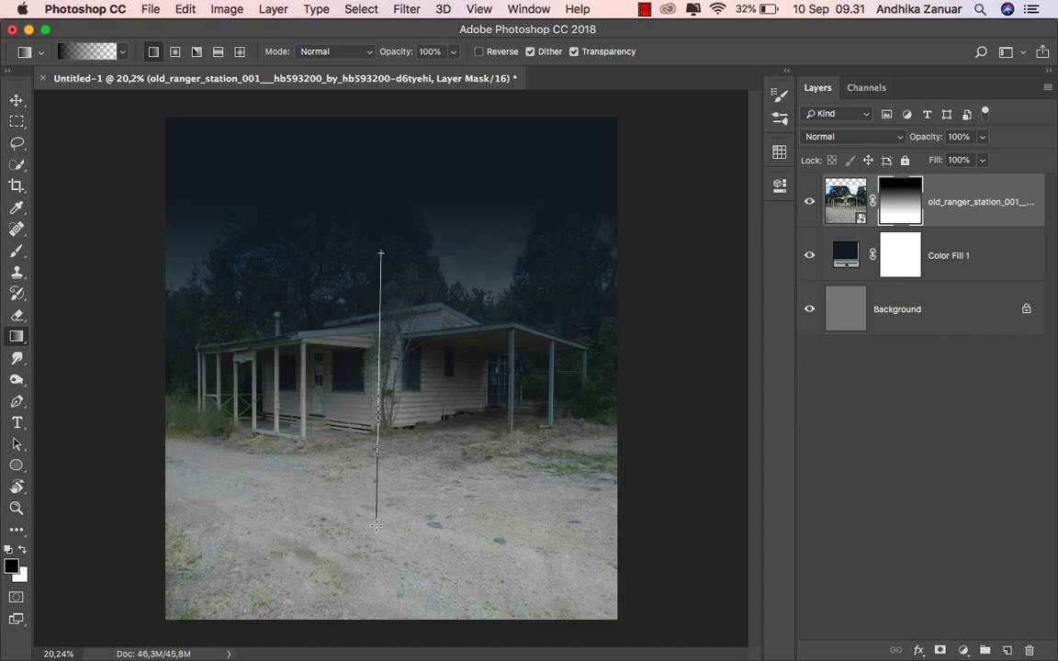
{"action": "left_click_drag", "start_coordinate": [376, 307], "coordinate": [376, 509]}
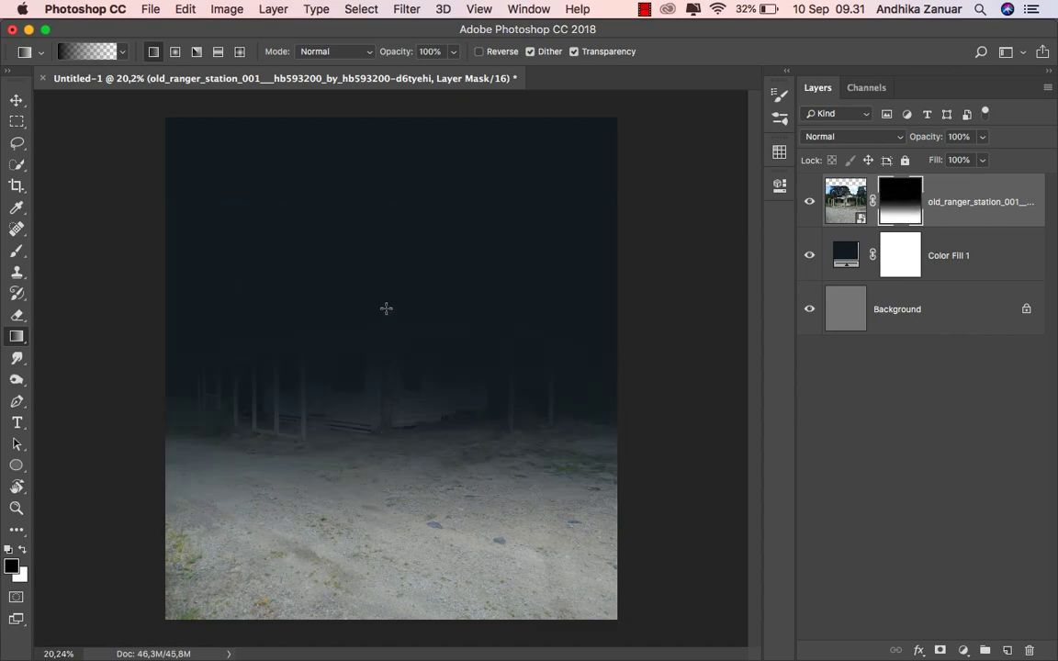
{"action": "left_click_drag", "start_coordinate": [388, 272], "coordinate": [388, 603]}
{"action": "left_click_drag", "start_coordinate": [386, 253], "coordinate": [386, 538]}
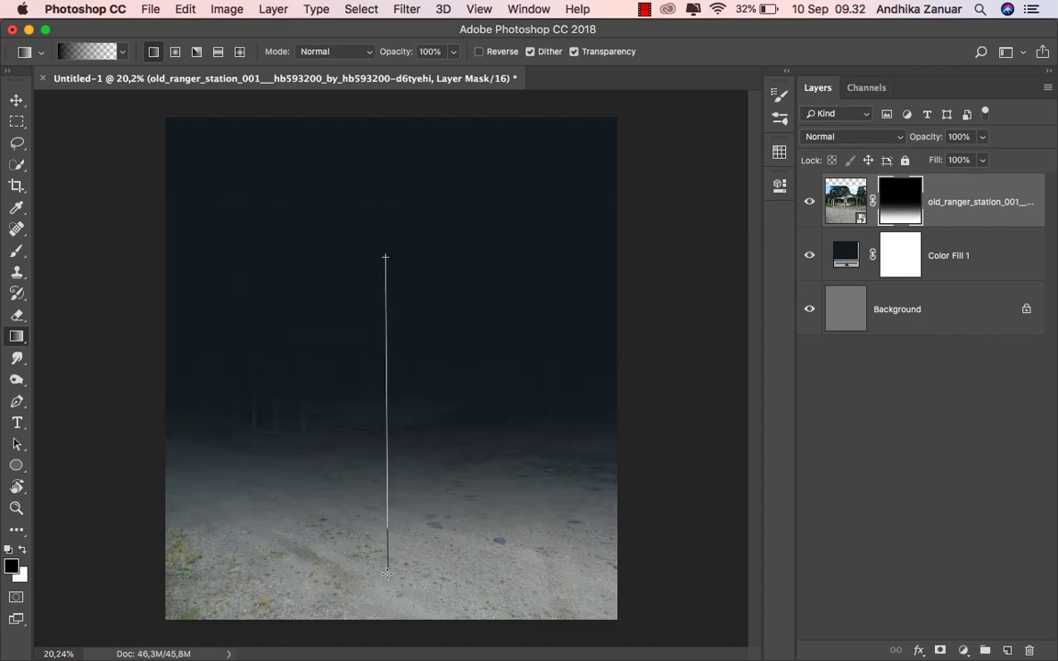
{"action": "left_click_drag", "start_coordinate": [396, 246], "coordinate": [401, 578]}
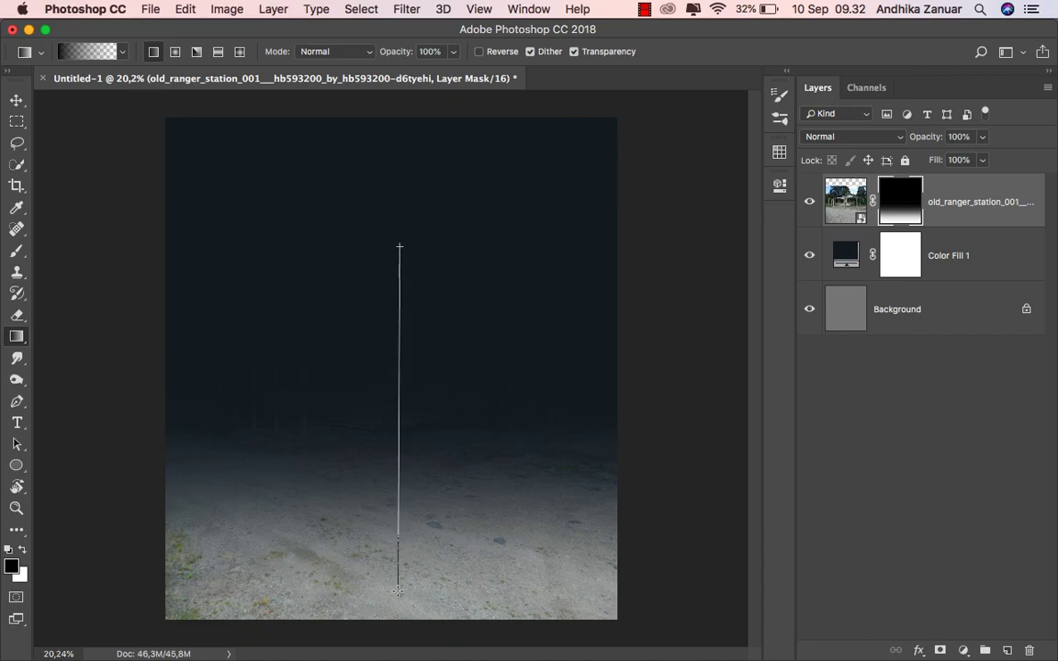
{"action": "left_click_drag", "start_coordinate": [399, 324], "coordinate": [394, 555]}
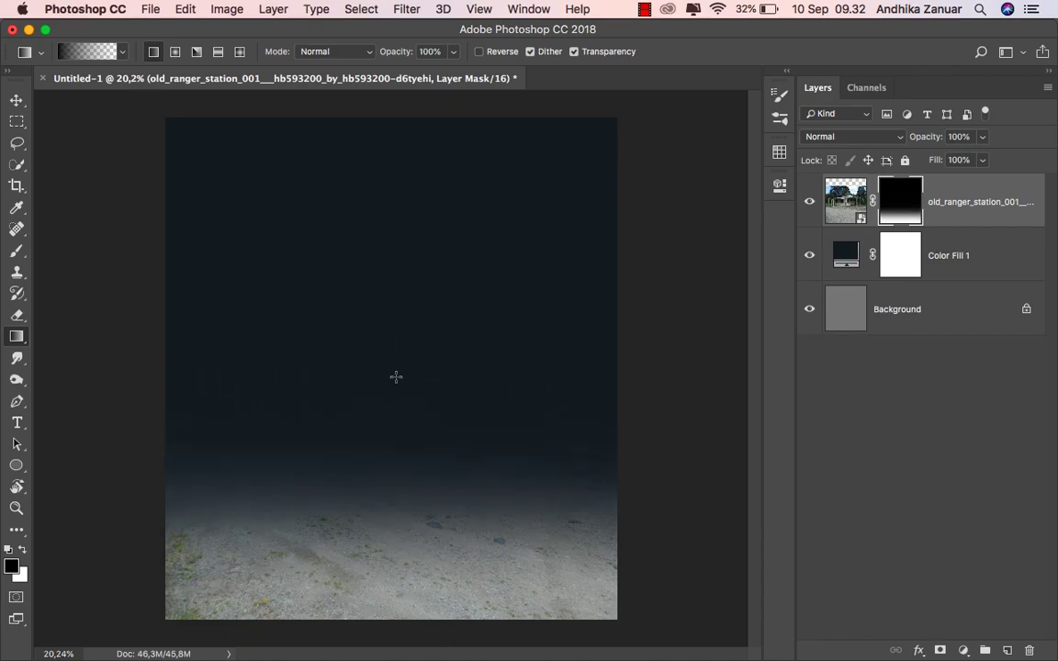
{"action": "left_click_drag", "start_coordinate": [372, 245], "coordinate": [373, 546]}
{"action": "left_click", "coordinate": [16, 98]}
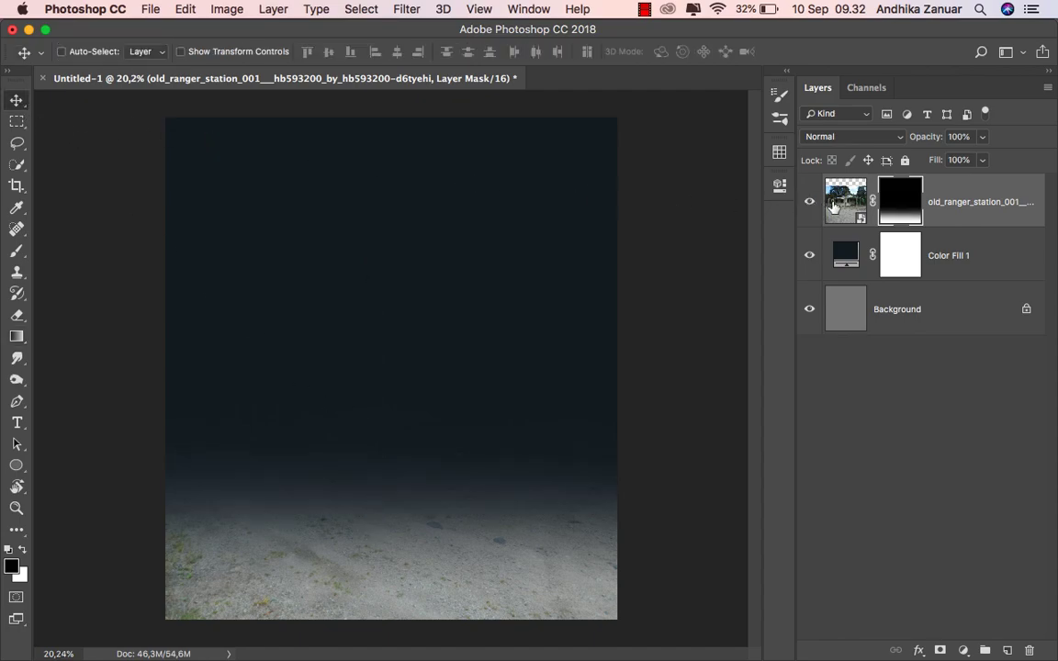
{"action": "key", "text": "ctrl+2"}
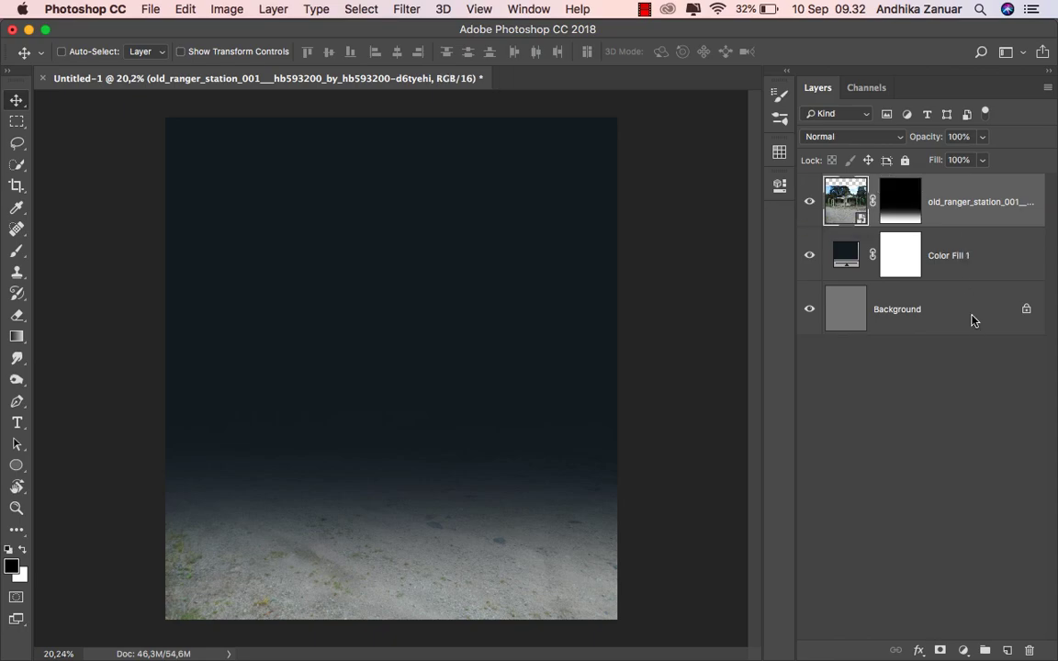
Step: Add a Levels layer clipped to the ground photo with input levels 60, 1.00, 233
{"action": "left_click", "coordinate": [963, 649]}
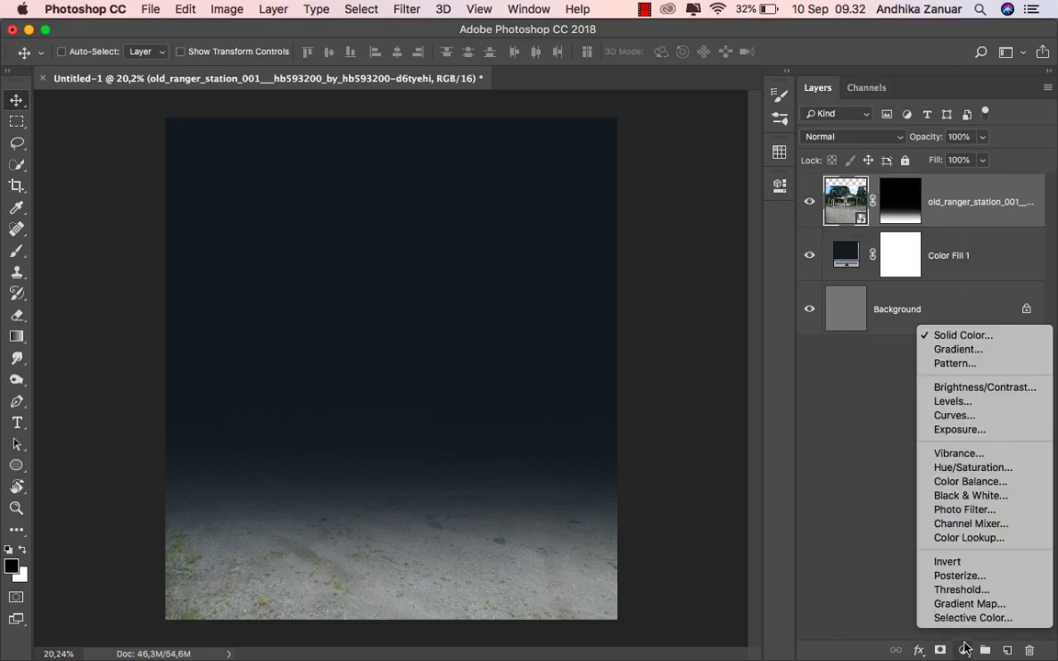
{"action": "left_click", "coordinate": [955, 402]}
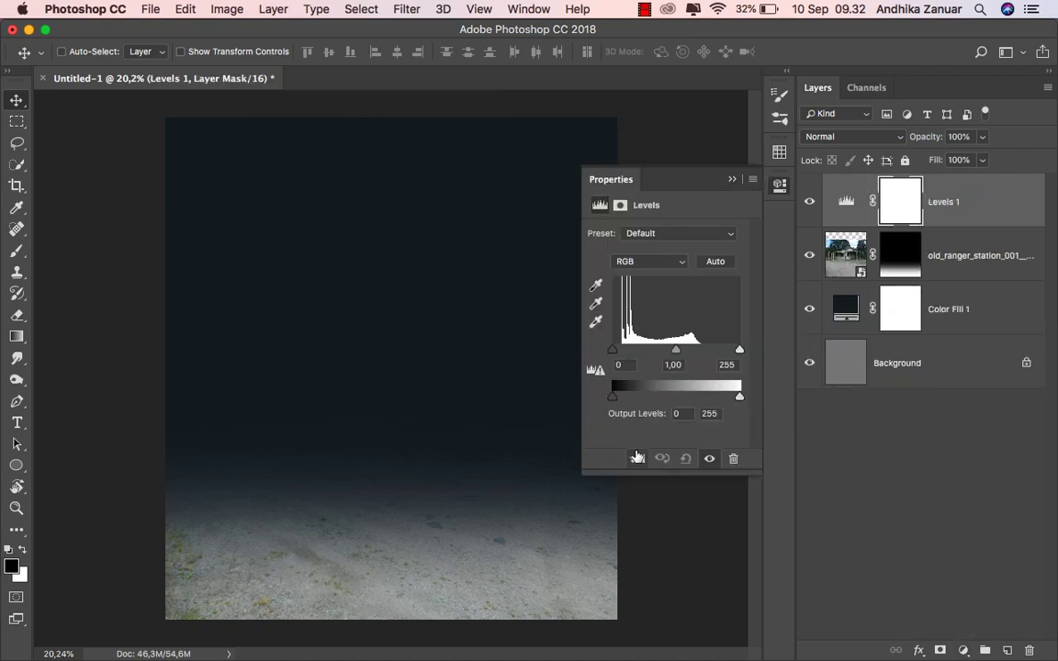
{"action": "left_click", "coordinate": [637, 458]}
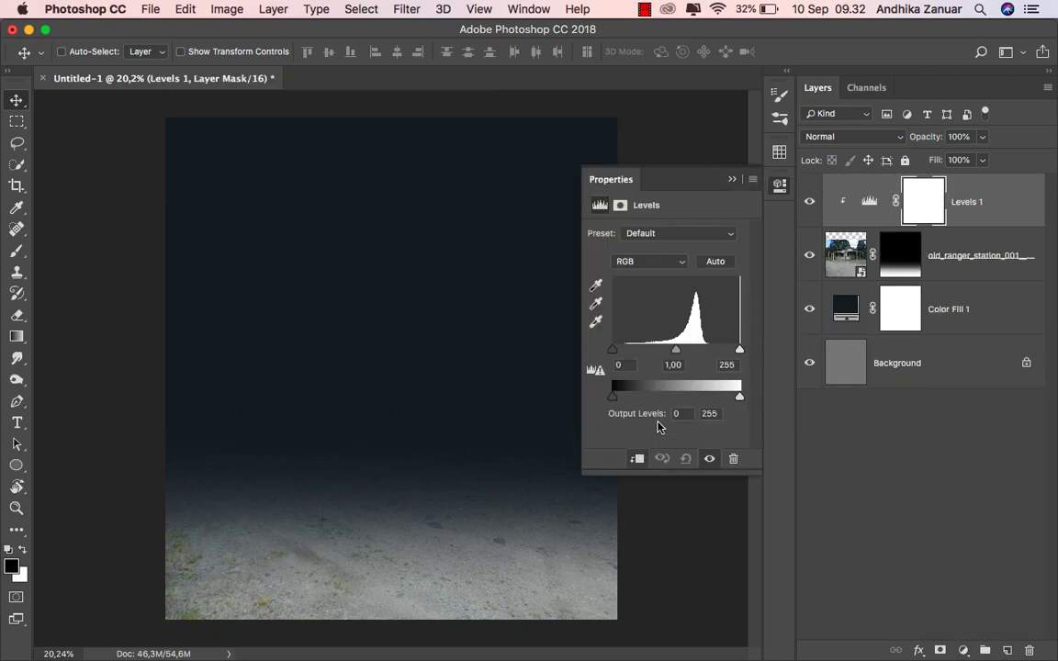
{"action": "left_click_drag", "start_coordinate": [612, 350], "coordinate": [627, 350]}
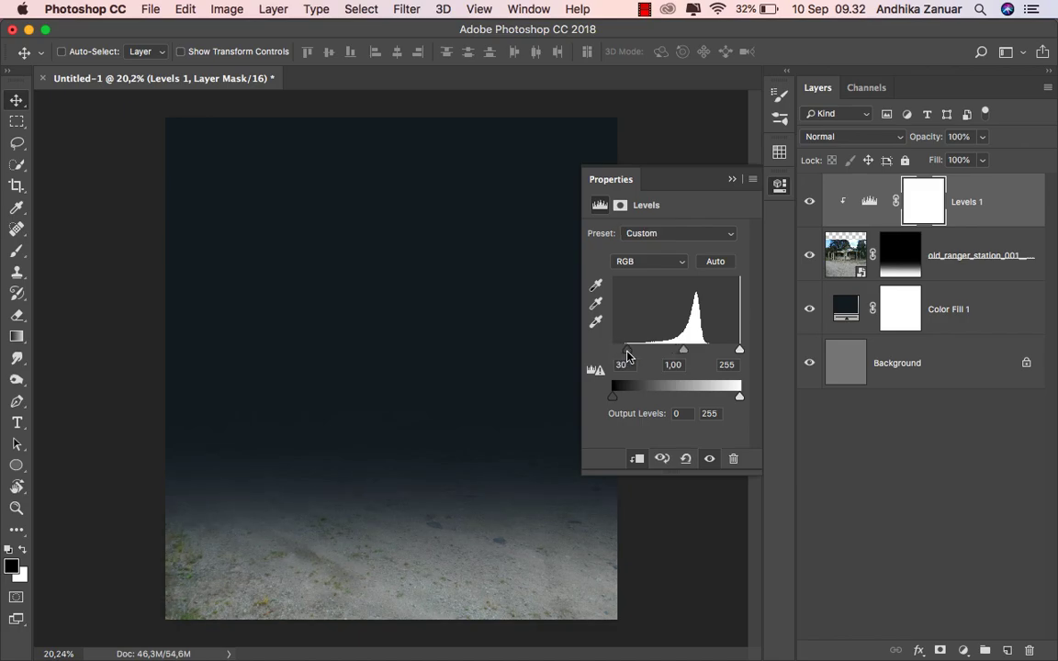
{"action": "left_click_drag", "start_coordinate": [627, 350], "coordinate": [643, 350]}
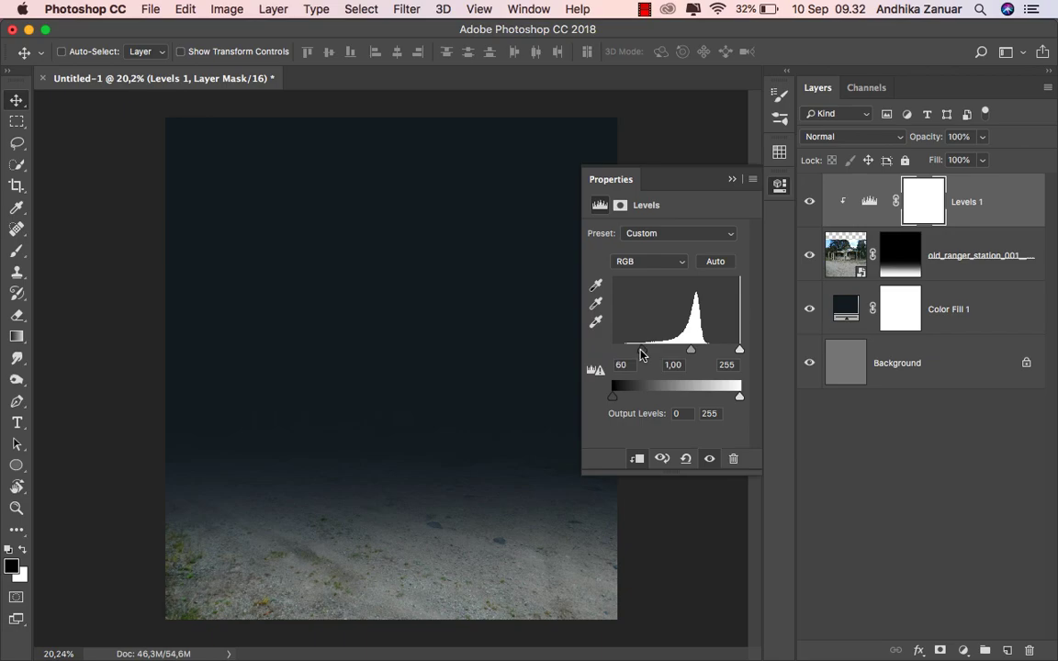
{"action": "left_click_drag", "start_coordinate": [732, 351], "coordinate": [727, 350]}
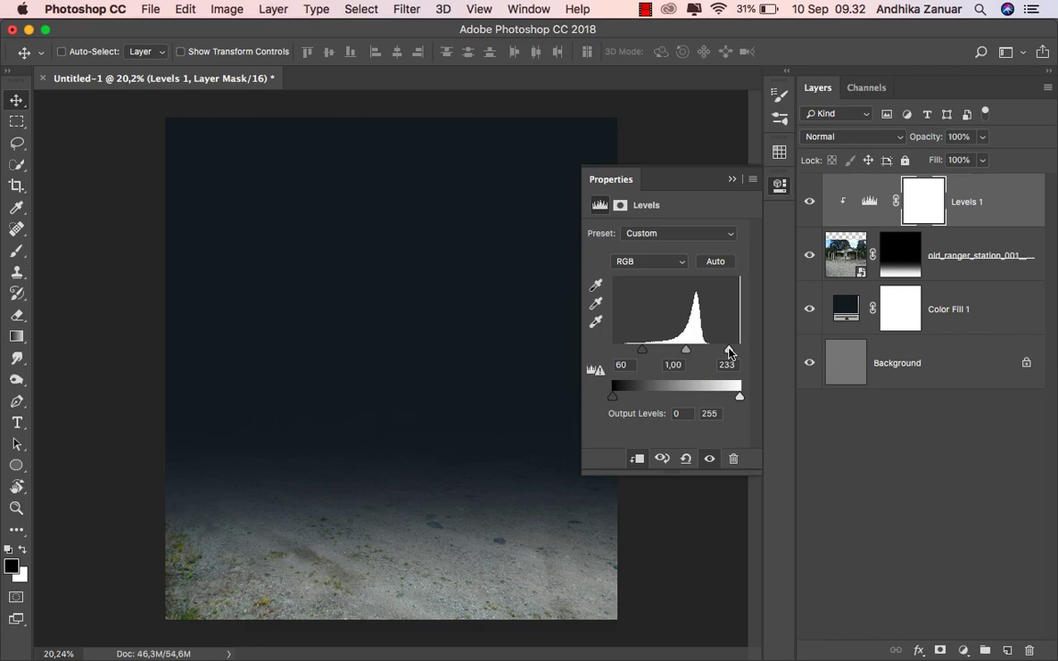
{"action": "left_click", "coordinate": [731, 179]}
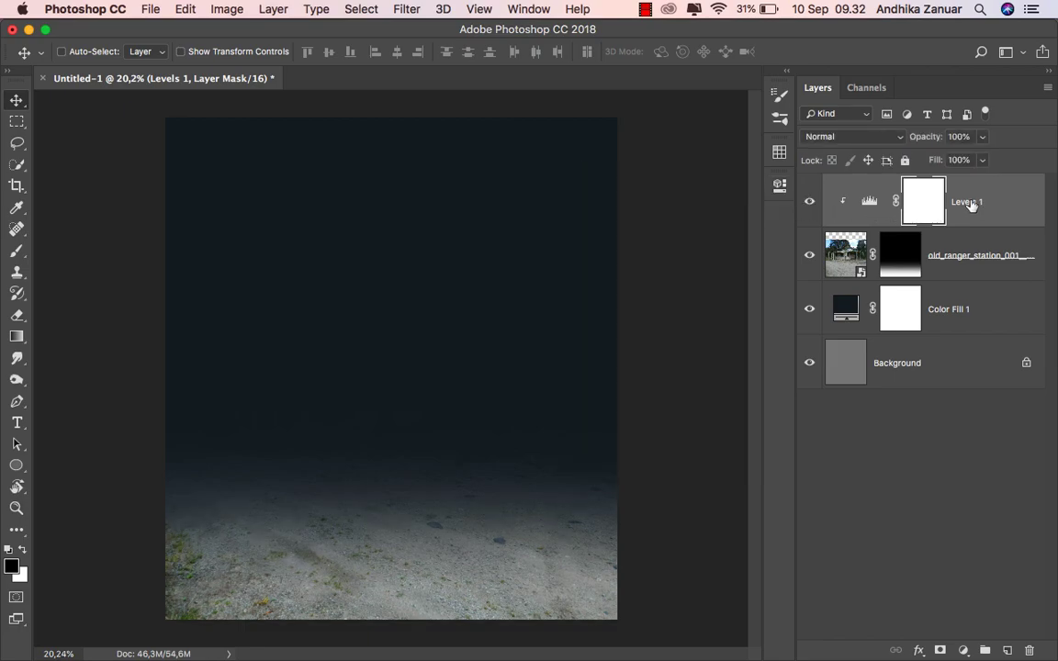
Step: Clip a Brightness/Contrast layer to the ground photo with brightness -84 and contrast 58
{"action": "left_click", "coordinate": [963, 649]}
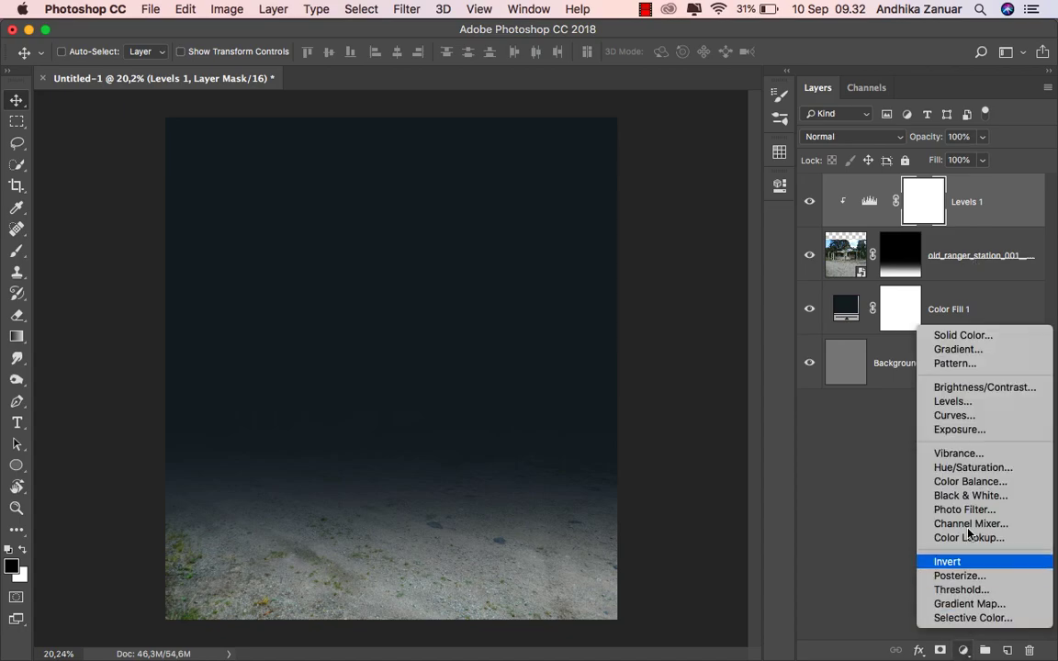
{"action": "left_click", "coordinate": [963, 390]}
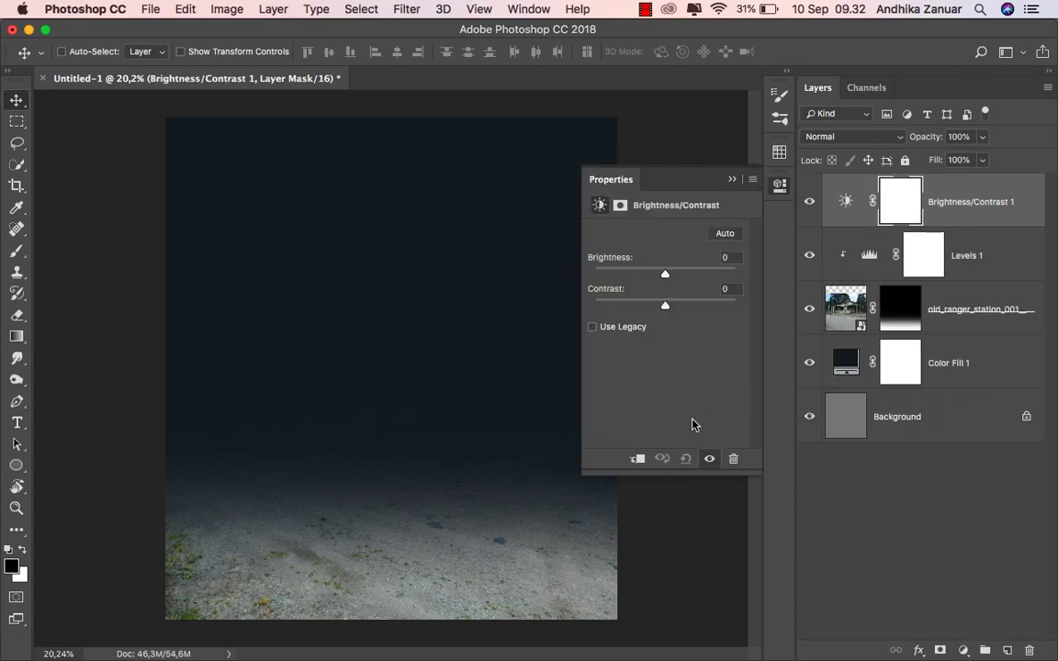
{"action": "left_click", "coordinate": [636, 461]}
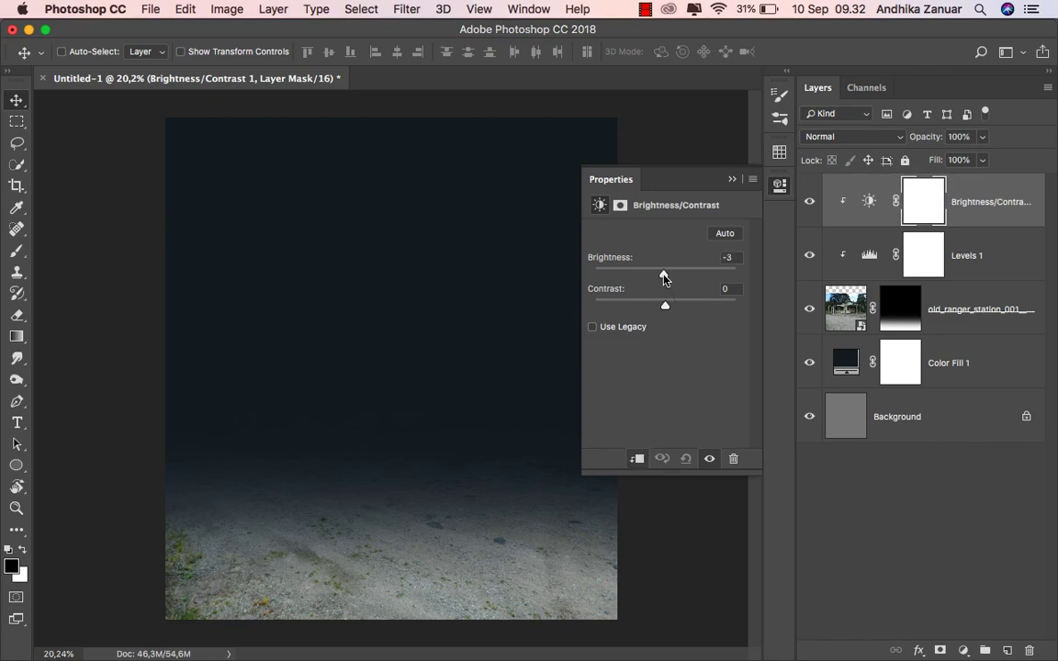
{"action": "left_click_drag", "start_coordinate": [665, 273], "coordinate": [626, 277]}
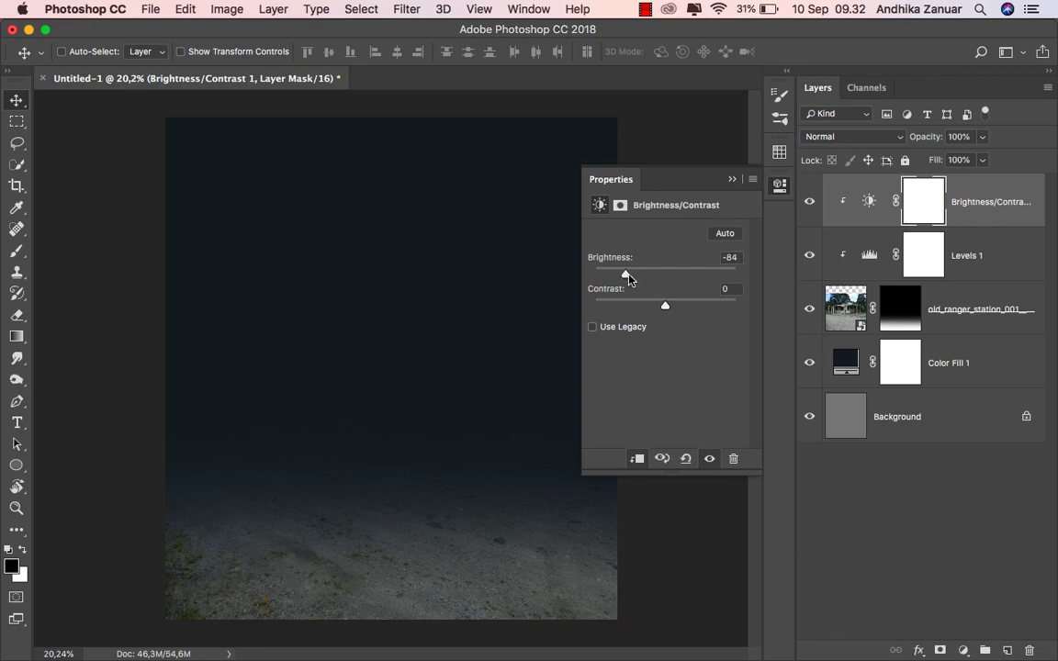
{"action": "left_click_drag", "start_coordinate": [668, 309], "coordinate": [713, 310]}
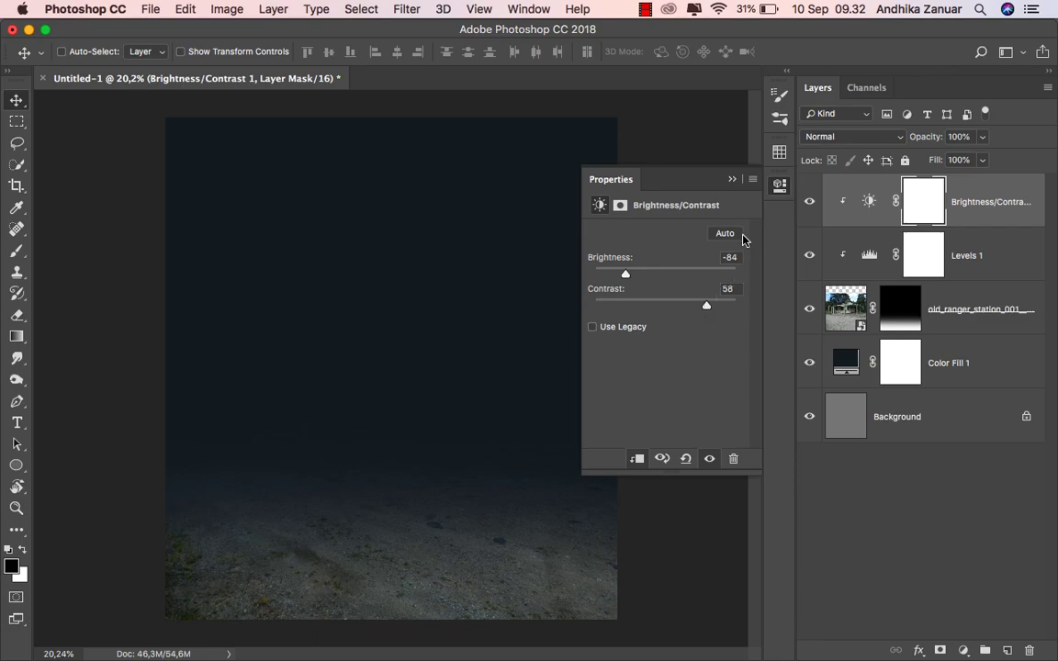
{"action": "left_click", "coordinate": [732, 180]}
{"action": "left_click", "coordinate": [809, 202]}
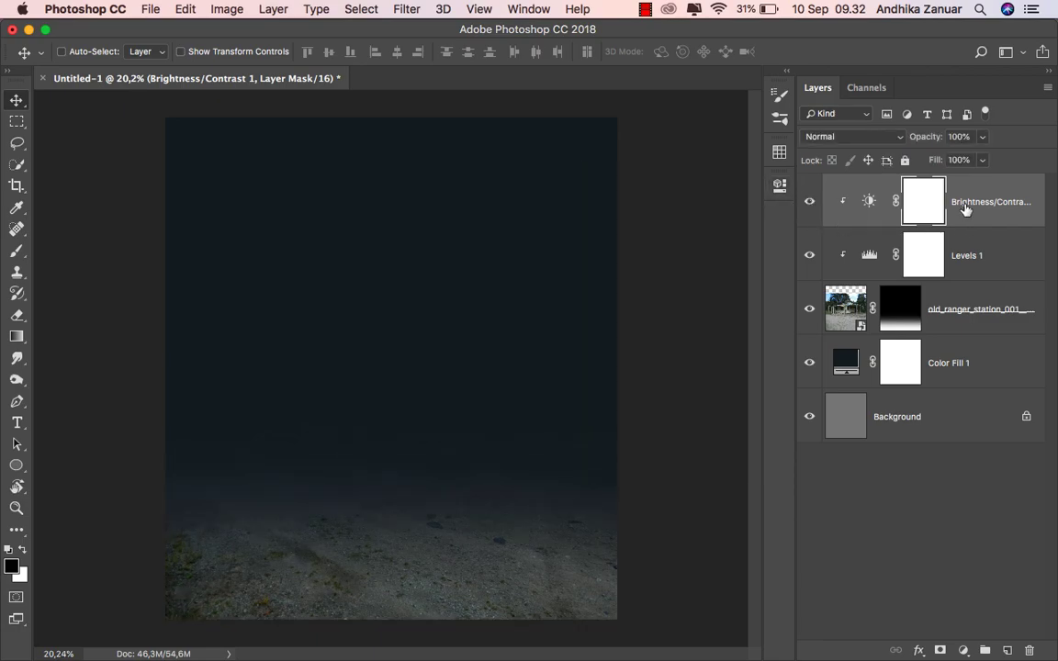
Step: Add a new layer above Color Fill 1 and sample a dark blue-grey foreground colour from the ground
{"action": "left_click", "coordinate": [955, 364]}
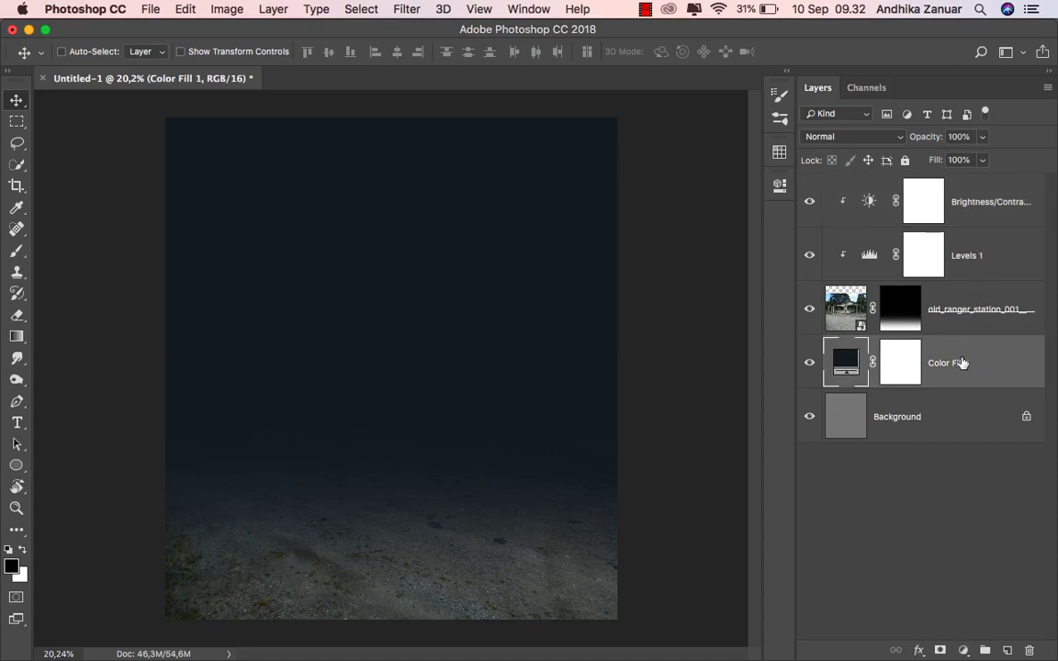
{"action": "left_click", "coordinate": [1008, 650]}
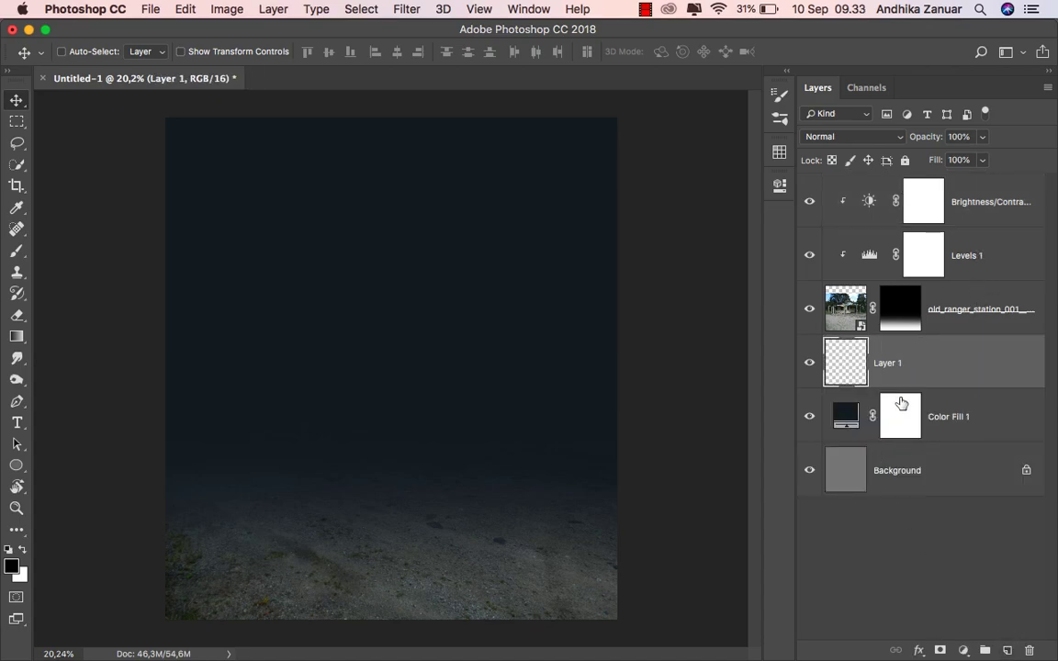
{"action": "key", "text": "g"}
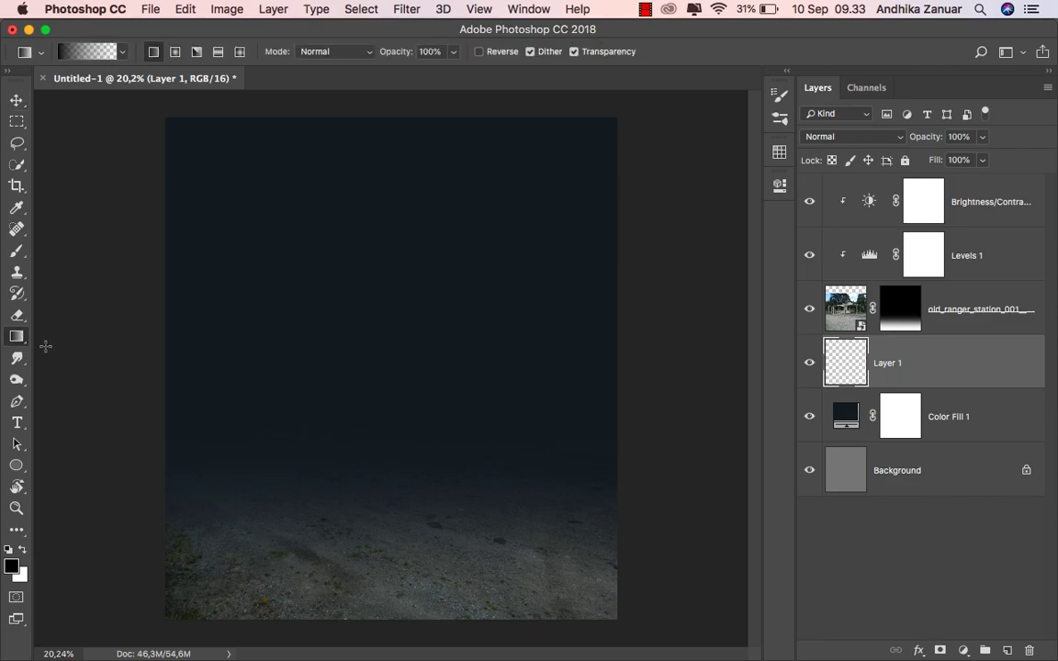
{"action": "left_click", "coordinate": [12, 566]}
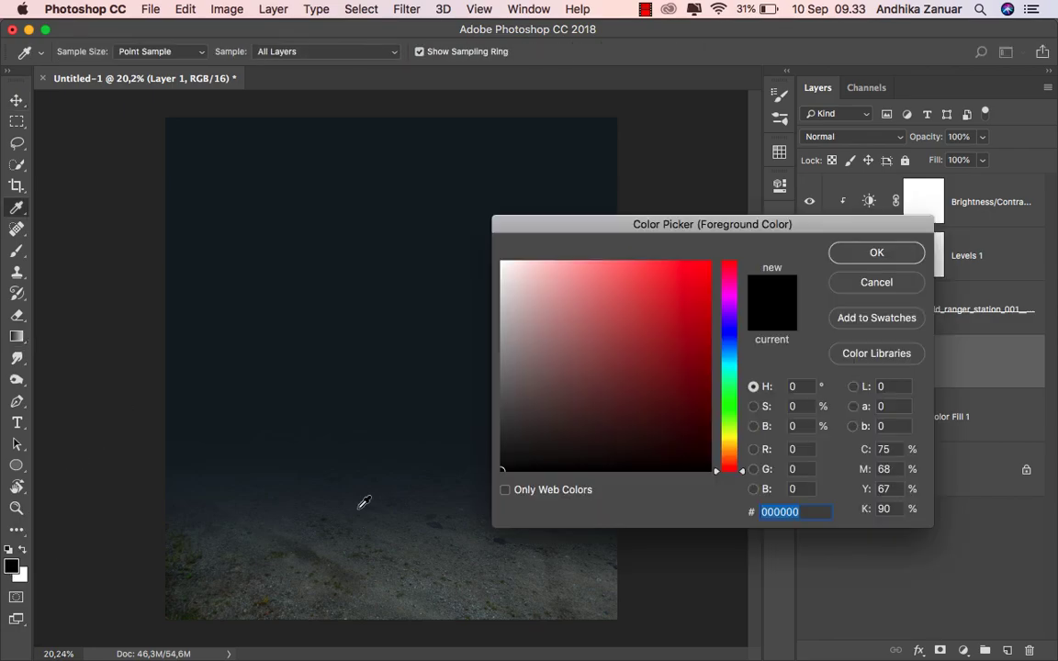
{"action": "left_click", "coordinate": [427, 499]}
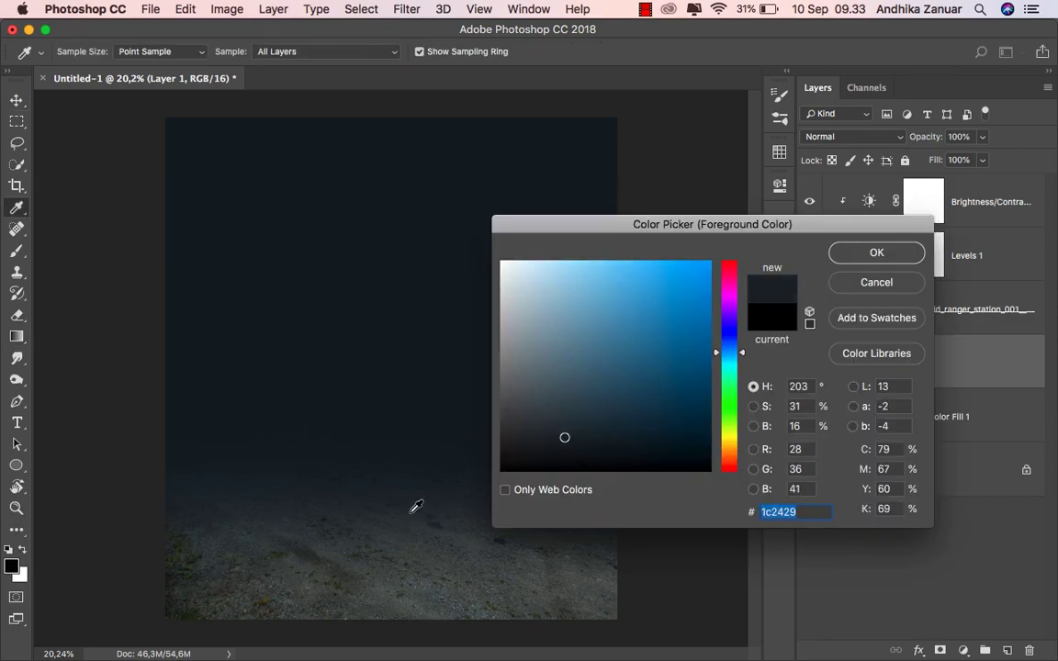
{"action": "left_click_drag", "start_coordinate": [395, 504], "coordinate": [400, 521]}
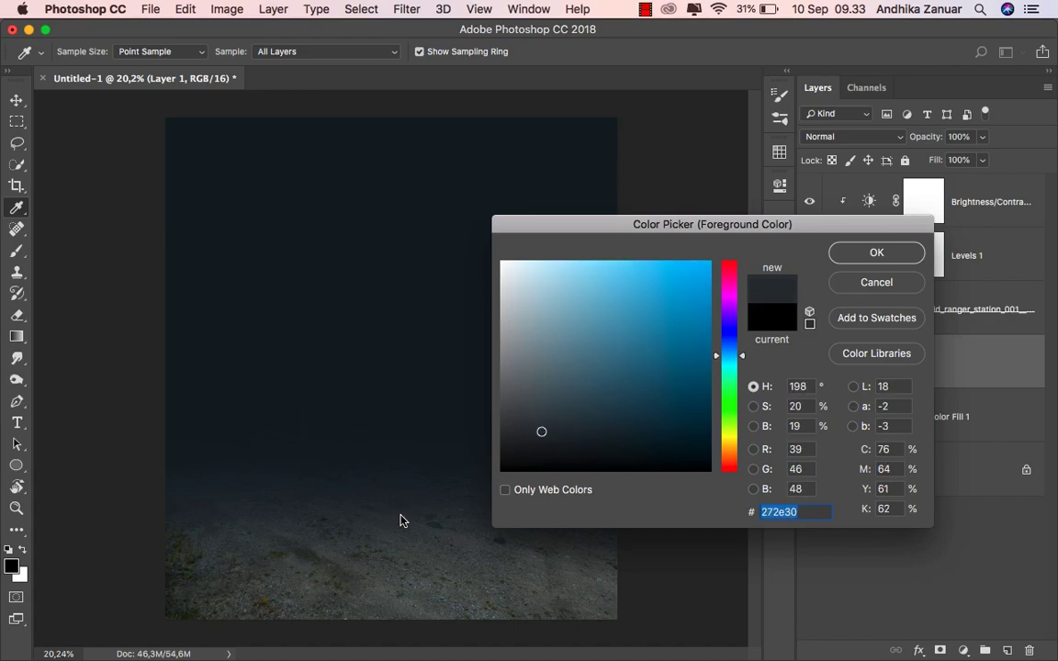
{"action": "left_click", "coordinate": [400, 521]}
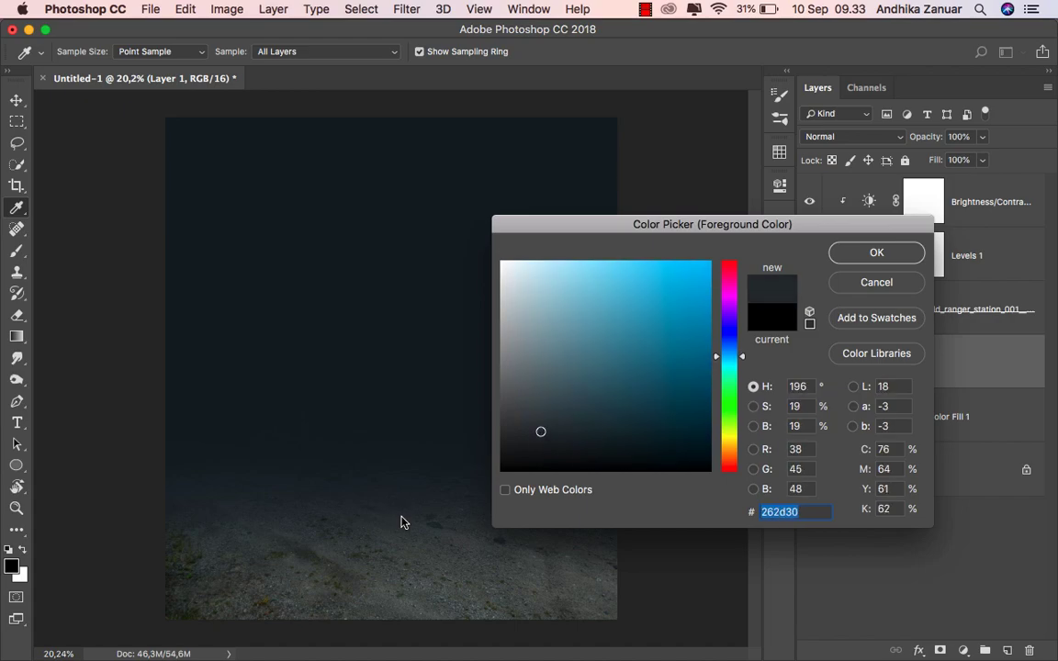
{"action": "left_click", "coordinate": [453, 532]}
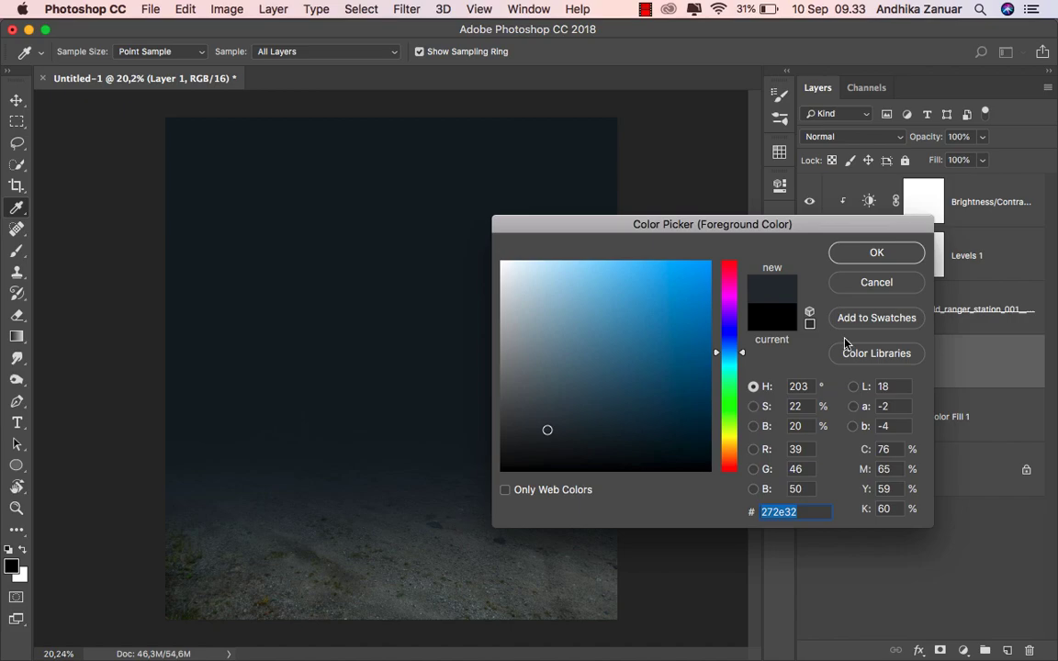
{"action": "left_click", "coordinate": [865, 258]}
{"action": "key", "text": "g"}
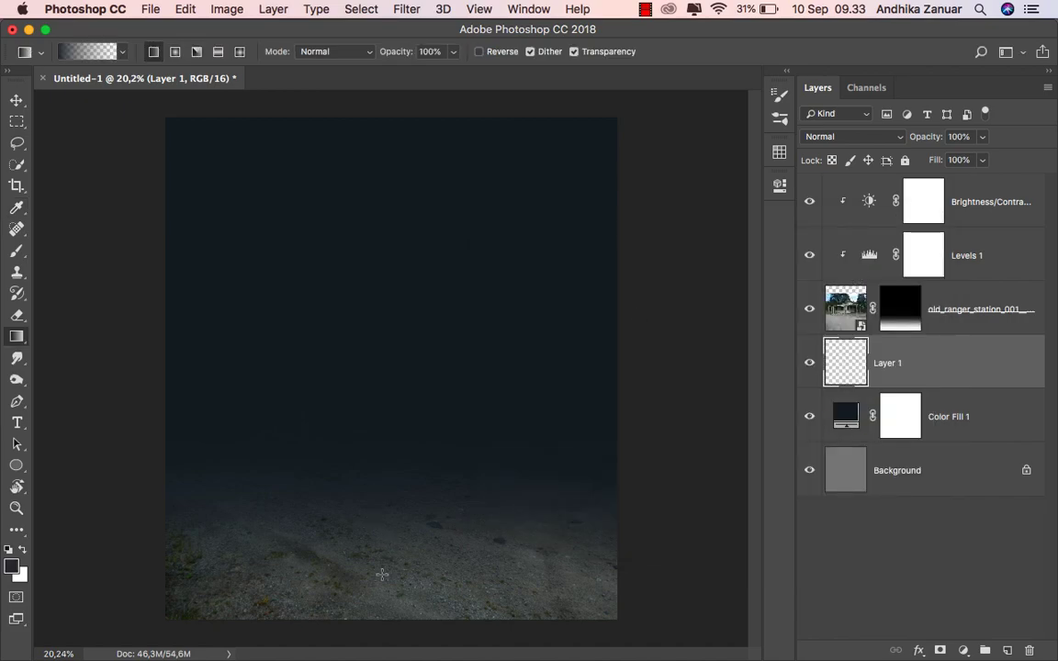
Step: Draw a bottom-to-top gradient on Layer 1 and set its opacity to 82%
{"action": "left_click_drag", "start_coordinate": [375, 617], "coordinate": [377, 125]}
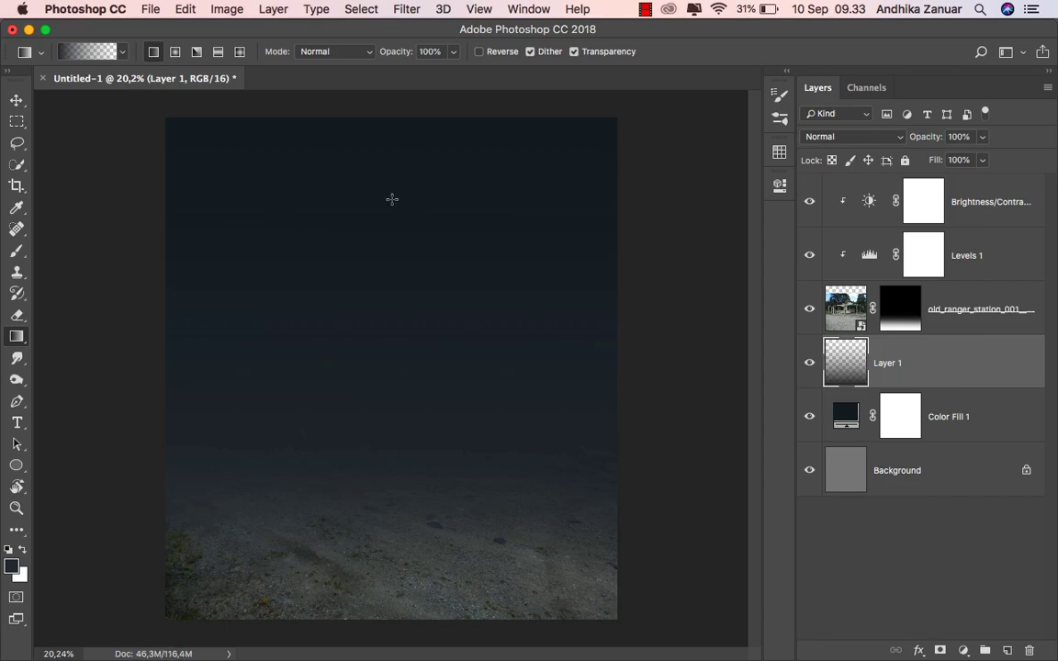
{"action": "left_click", "coordinate": [14, 104]}
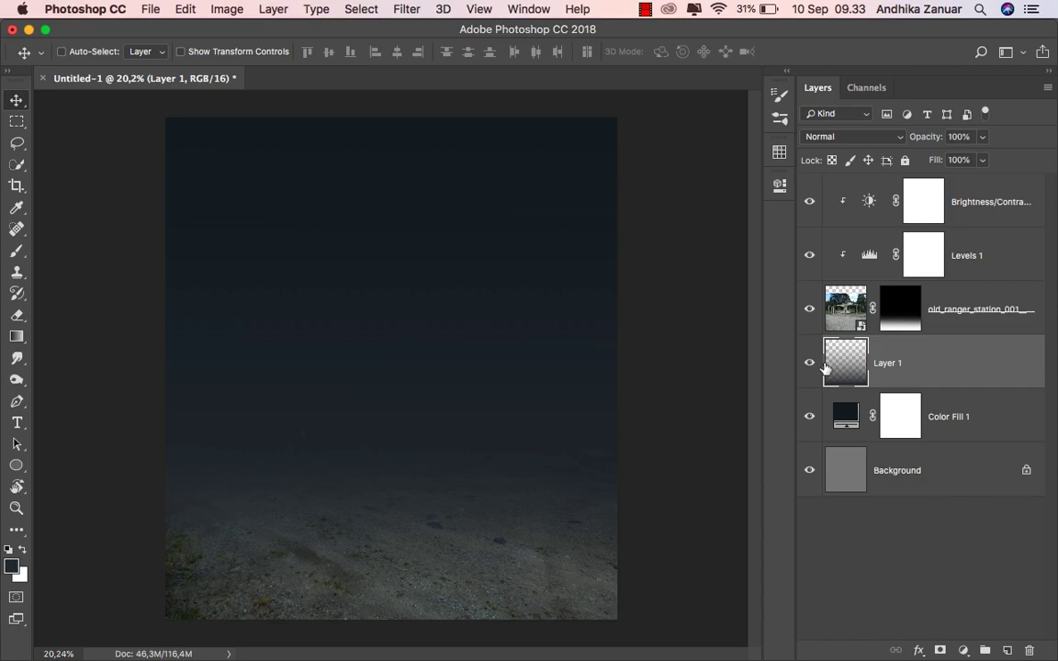
{"action": "left_click", "coordinate": [981, 137]}
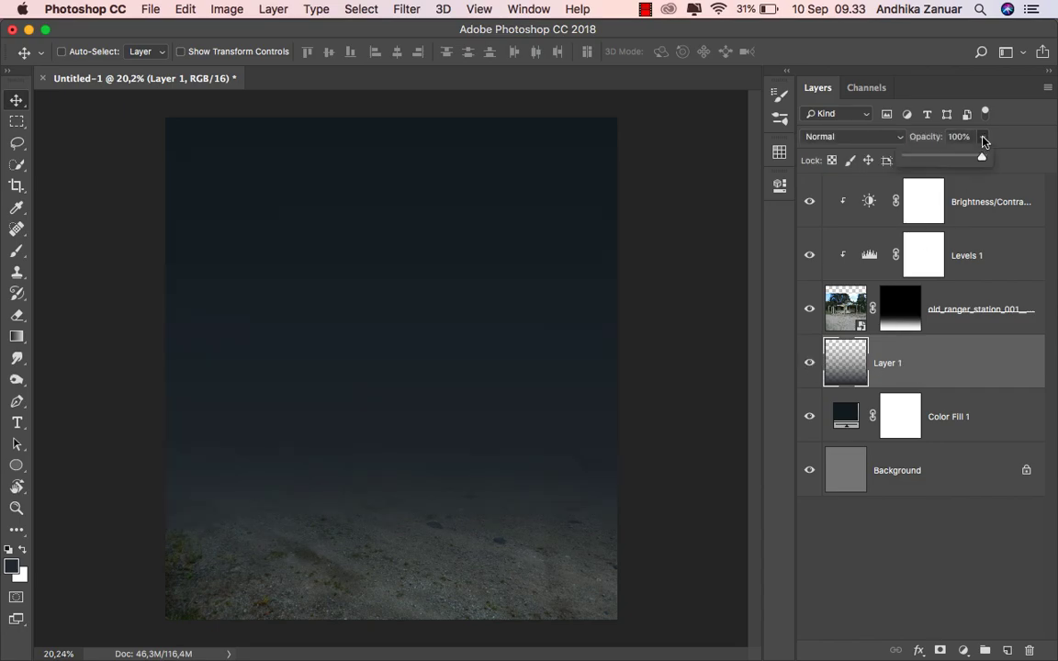
{"action": "left_click_drag", "start_coordinate": [982, 160], "coordinate": [967, 157]}
{"action": "left_click", "coordinate": [962, 372]}
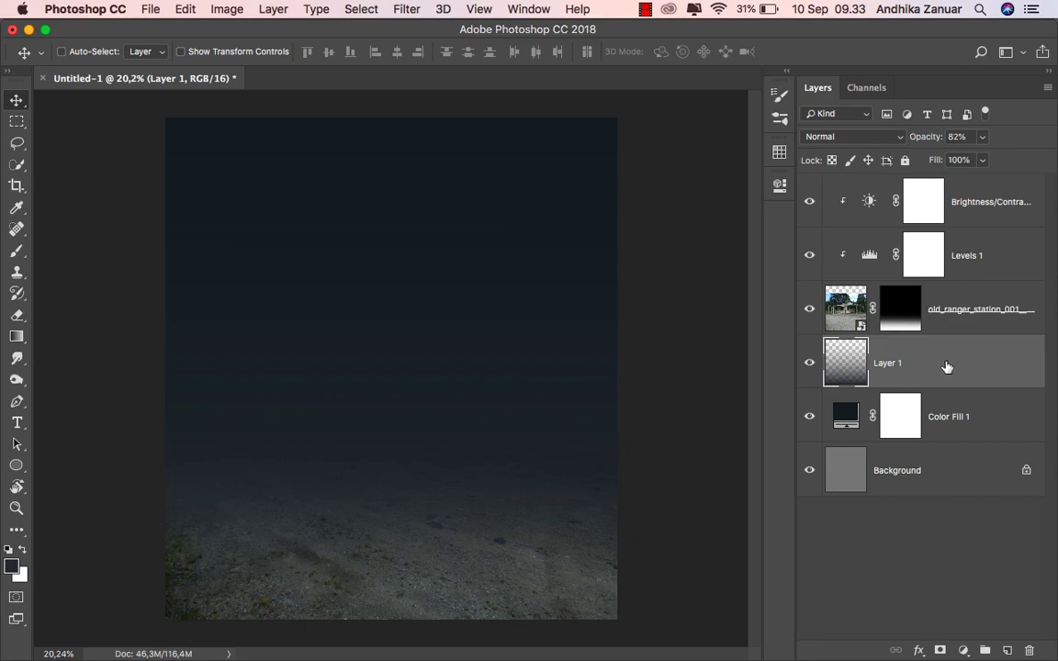
Step: Open the_apples_11 JPG of the girl with apples and a basket
{"action": "left_click", "coordinate": [884, 182]}
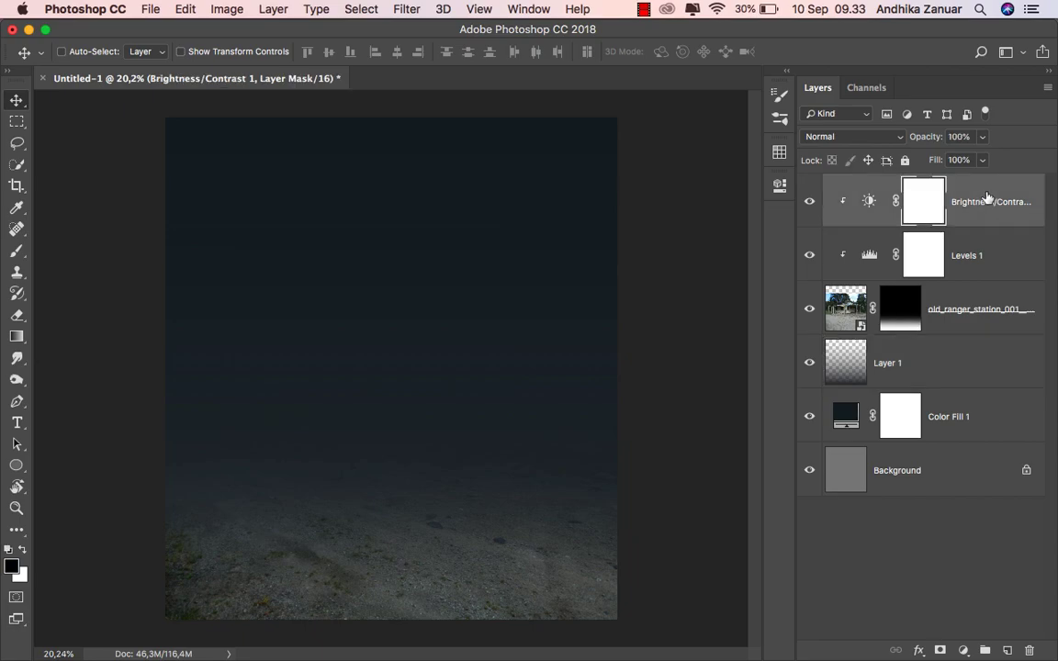
{"action": "left_click", "coordinate": [150, 11]}
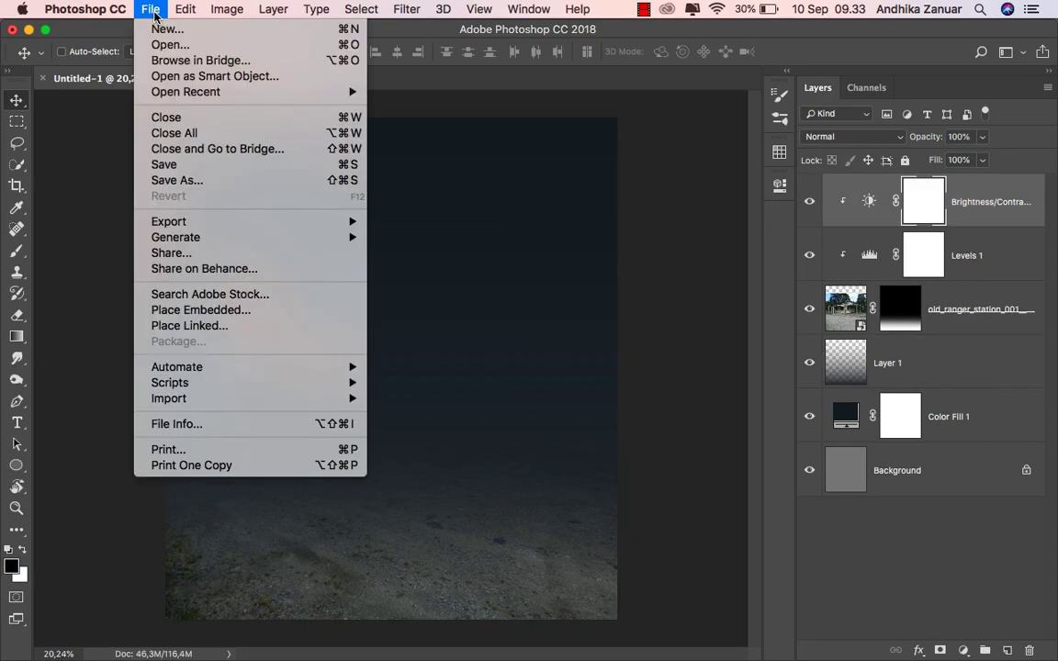
{"action": "left_click", "coordinate": [180, 45]}
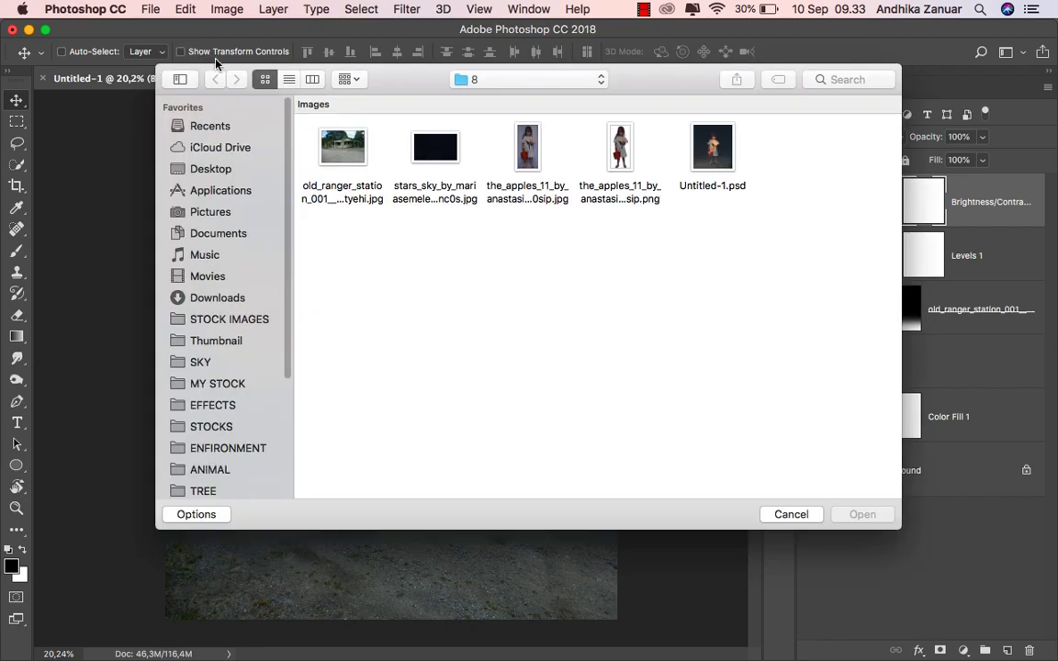
{"action": "left_click", "coordinate": [539, 174]}
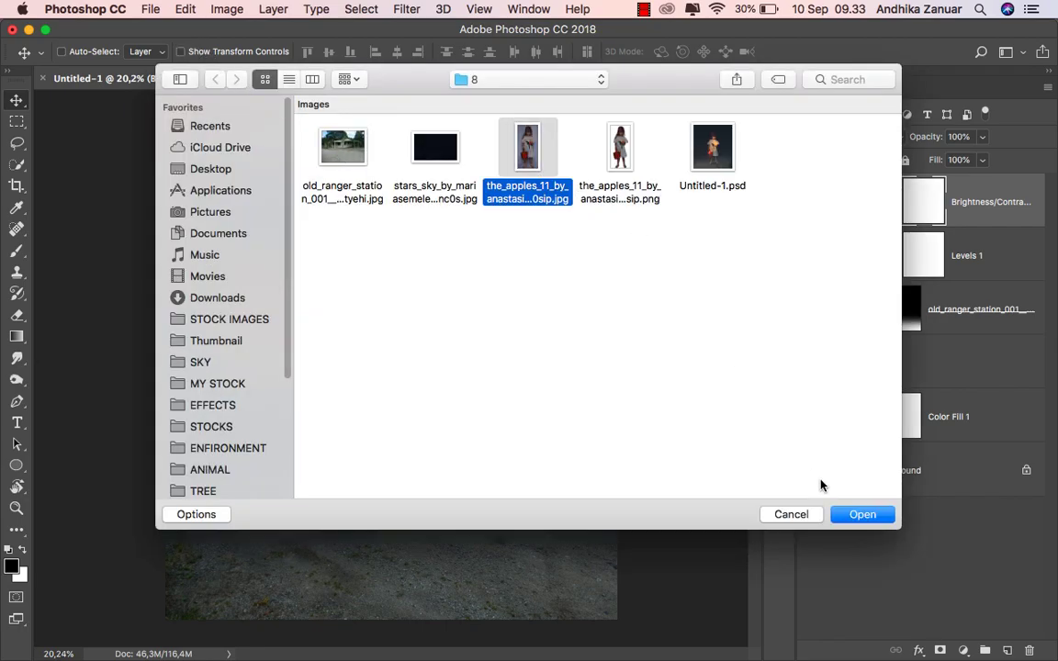
{"action": "left_click", "coordinate": [862, 514]}
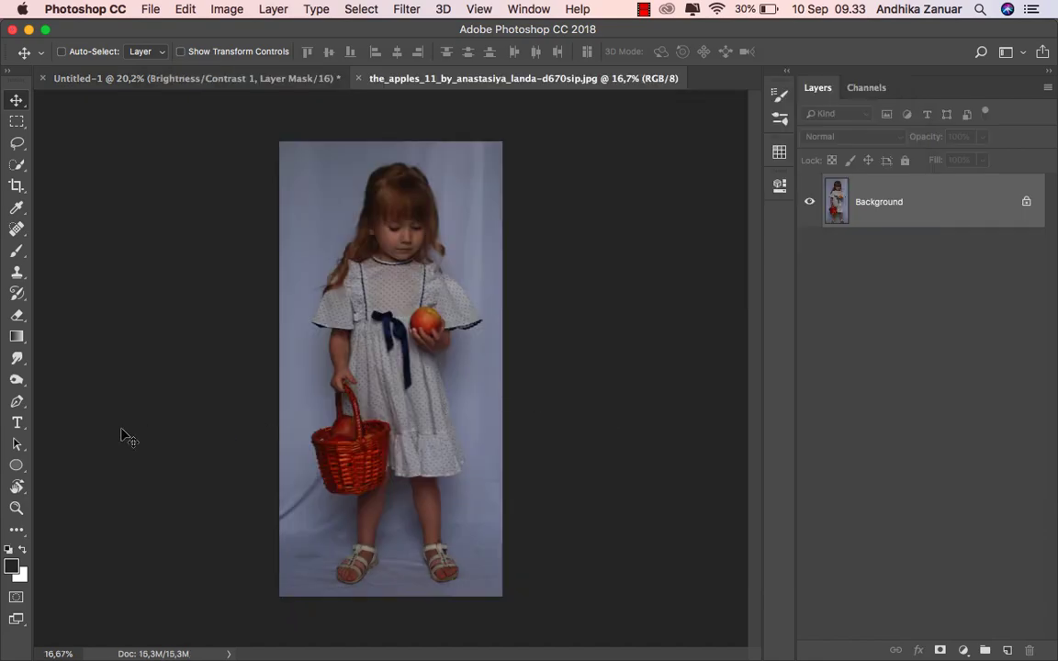
Step: With the Pen tool, zoom in and trace curved anchors up the leg to the basket
{"action": "left_click", "coordinate": [16, 401]}
{"action": "left_click", "coordinate": [83, 397]}
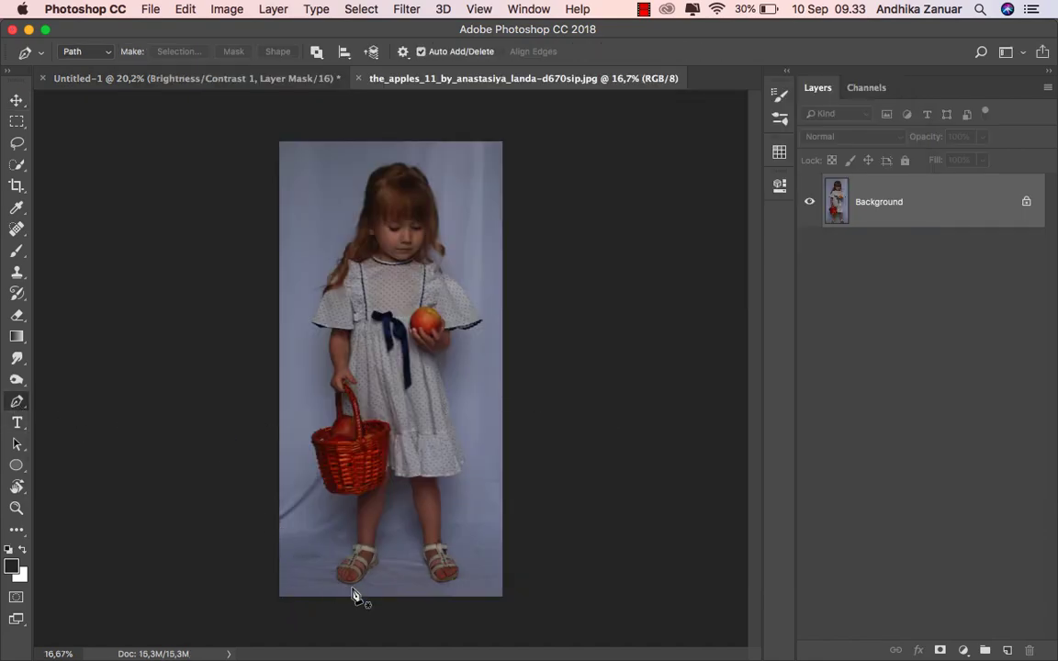
{"action": "scroll", "coordinate": [353, 595], "scroll_direction": "up", "scroll_amount": 2}
{"action": "scroll", "coordinate": [337, 592], "scroll_direction": "up", "scroll_amount": 3}
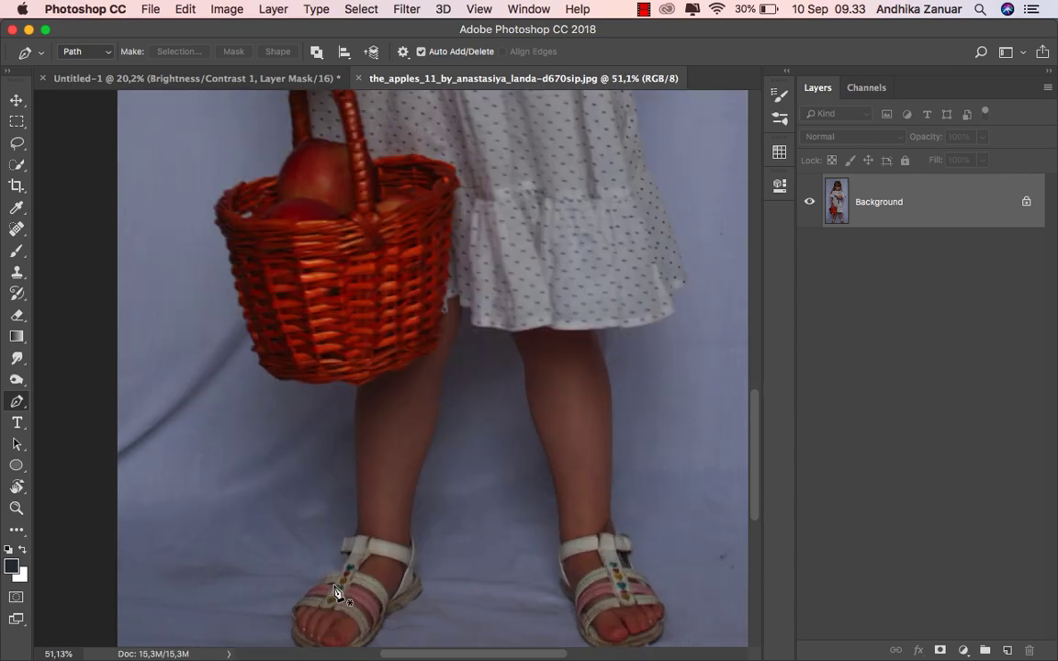
{"action": "scroll", "coordinate": [337, 592], "scroll_direction": "up", "scroll_amount": 2}
{"action": "left_click", "coordinate": [363, 488]}
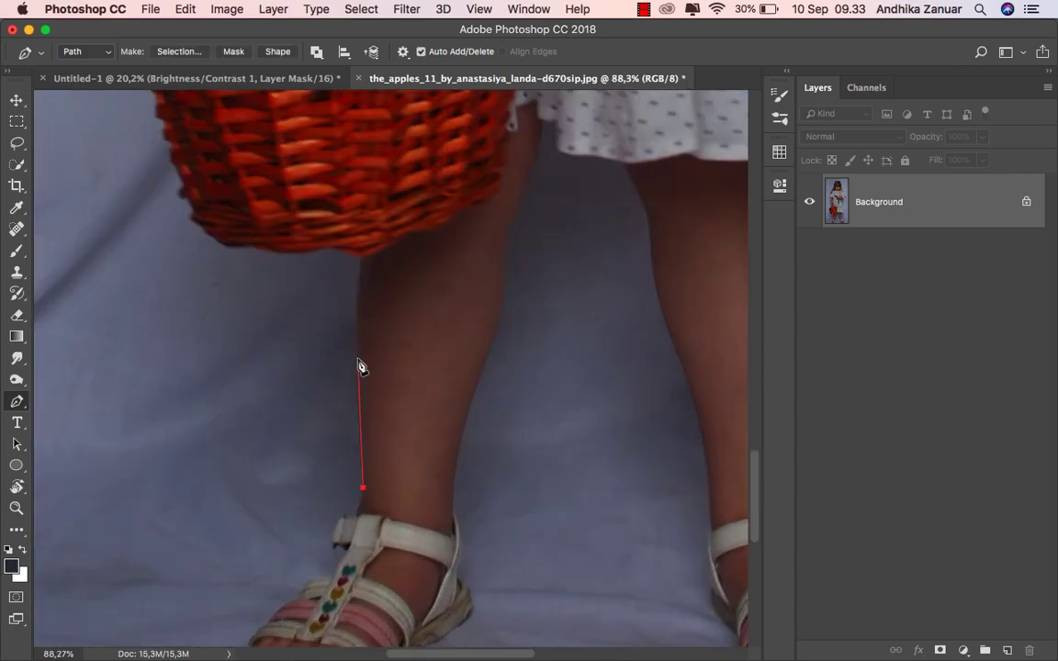
{"action": "scroll", "coordinate": [360, 367], "scroll_direction": "up", "scroll_amount": 2}
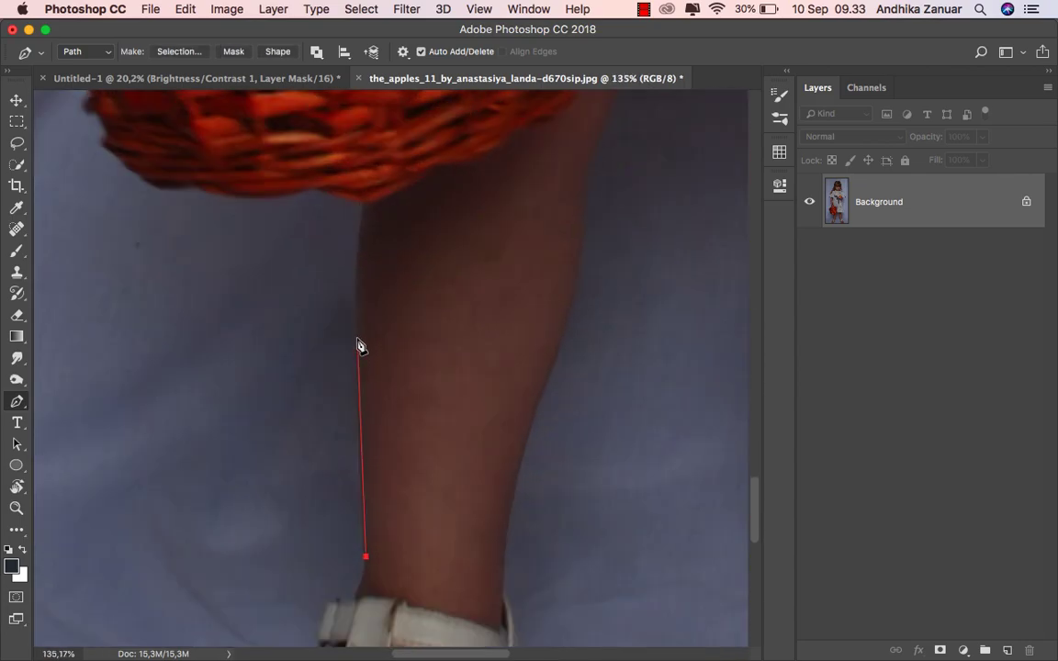
{"action": "left_click_drag", "start_coordinate": [356, 338], "coordinate": [357, 321]}
{"action": "left_click_drag", "start_coordinate": [360, 238], "coordinate": [366, 217]}
{"action": "scroll", "coordinate": [366, 210], "scroll_direction": "up", "scroll_amount": 5}
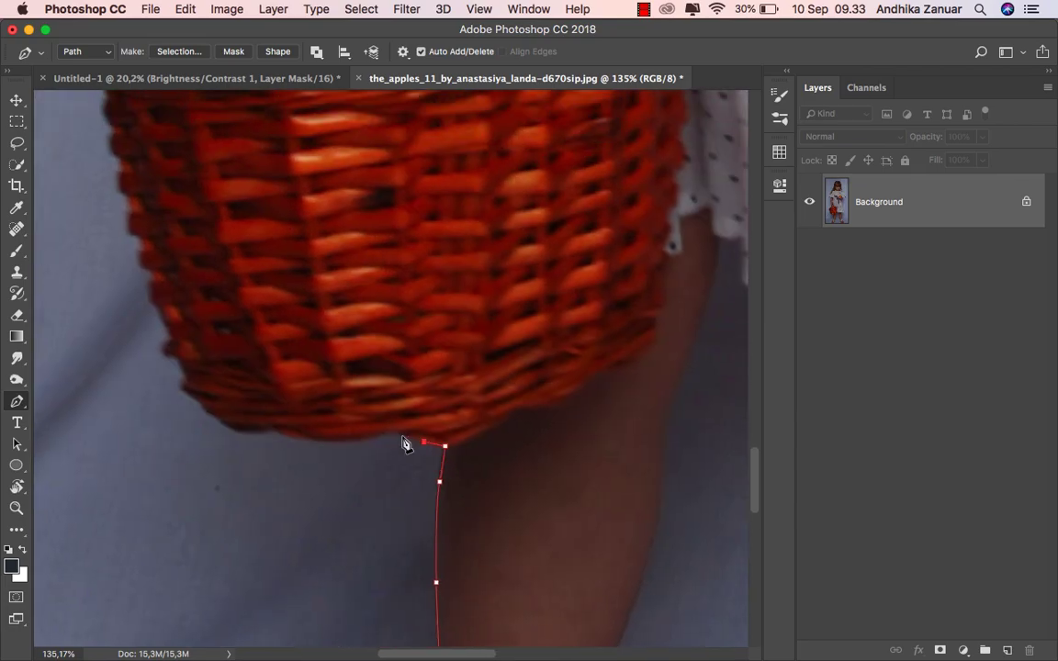
Step: Trace the path along the basket's lower edge and up its left side
{"action": "left_click", "coordinate": [392, 430]}
{"action": "left_click", "coordinate": [295, 437]}
{"action": "left_click", "coordinate": [246, 430]}
{"action": "left_click", "coordinate": [194, 395]}
{"action": "left_click", "coordinate": [165, 349]}
{"action": "left_click", "coordinate": [156, 320]}
{"action": "left_click", "coordinate": [145, 283]}
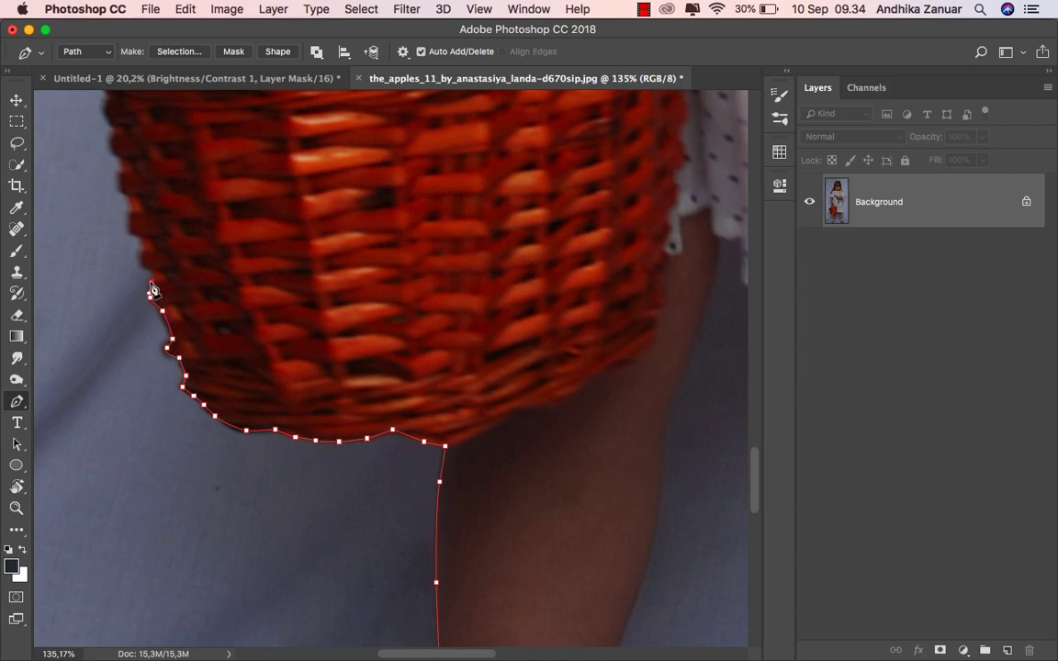
{"action": "left_click", "coordinate": [134, 257]}
{"action": "left_click", "coordinate": [125, 220]}
{"action": "left_click", "coordinate": [116, 188]}
Step: Continue the path up the basket's side and along its rim toward the apple
{"action": "left_click_drag", "start_coordinate": [117, 181], "coordinate": [259, 473]}
{"action": "left_click", "coordinate": [246, 450]}
{"action": "left_click", "coordinate": [248, 433]}
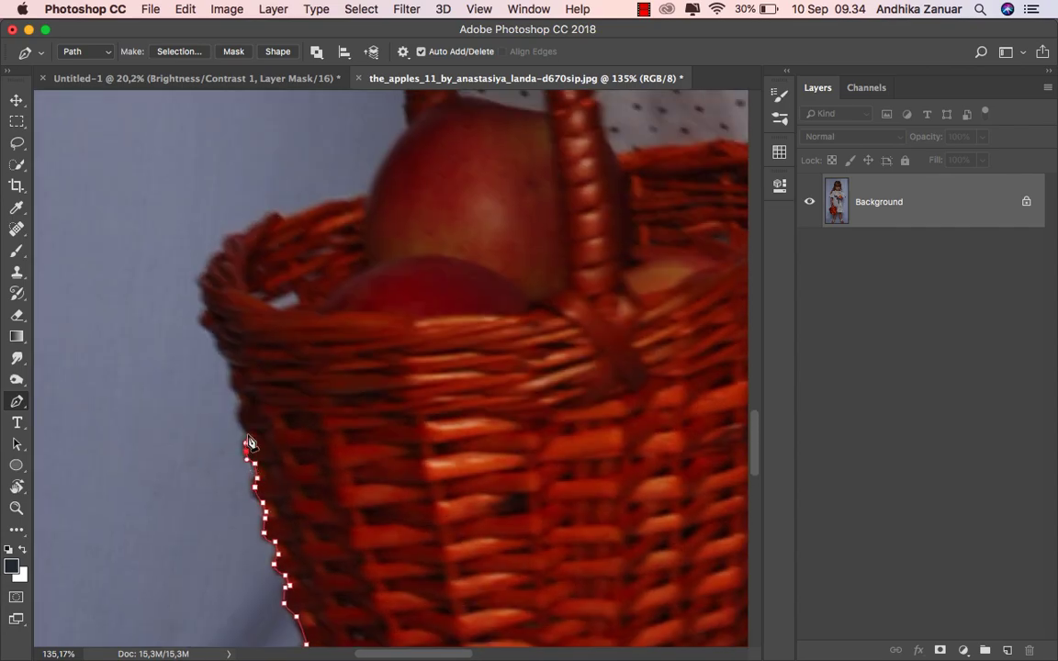
{"action": "left_click", "coordinate": [239, 393]}
{"action": "left_click", "coordinate": [232, 365]}
{"action": "left_click", "coordinate": [202, 320]}
{"action": "left_click", "coordinate": [228, 246]}
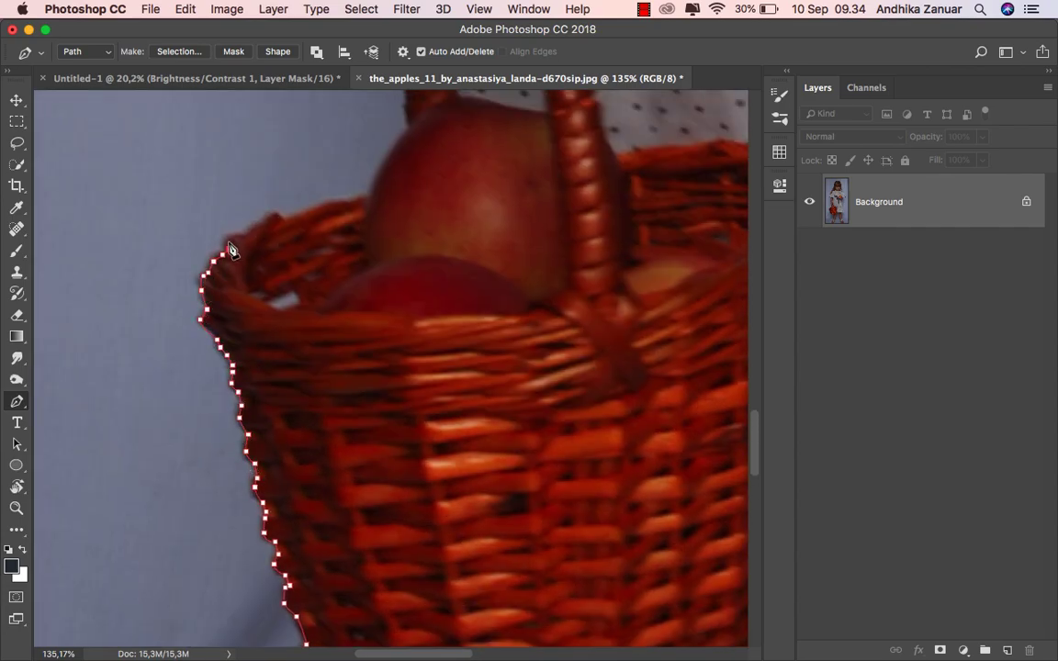
{"action": "left_click", "coordinate": [262, 230]}
{"action": "left_click", "coordinate": [321, 216]}
{"action": "left_click", "coordinate": [369, 203]}
Step: Trace around the apple, handle and hand, then up the arm and under the sleeve
{"action": "left_click_drag", "start_coordinate": [367, 220], "coordinate": [253, 491]}
{"action": "left_click", "coordinate": [276, 424]}
{"action": "left_click", "coordinate": [276, 259]}
{"action": "left_click", "coordinate": [248, 200]}
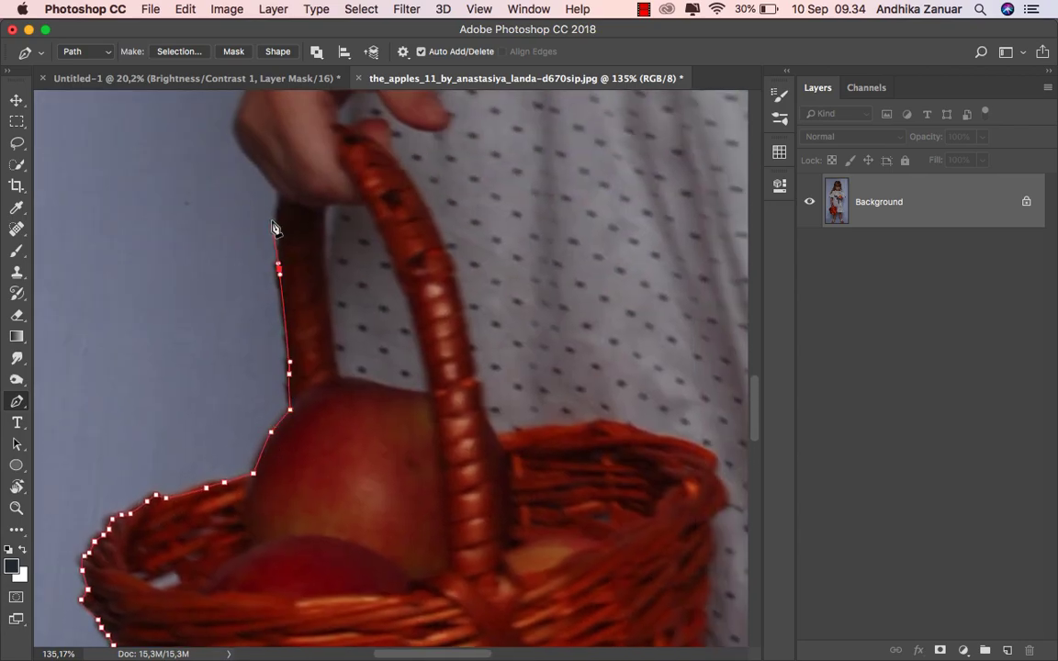
{"action": "left_click", "coordinate": [244, 180]}
{"action": "left_click_drag", "start_coordinate": [246, 184], "coordinate": [237, 477]}
{"action": "left_click", "coordinate": [223, 412]}
{"action": "left_click_drag", "start_coordinate": [259, 409], "coordinate": [248, 592]}
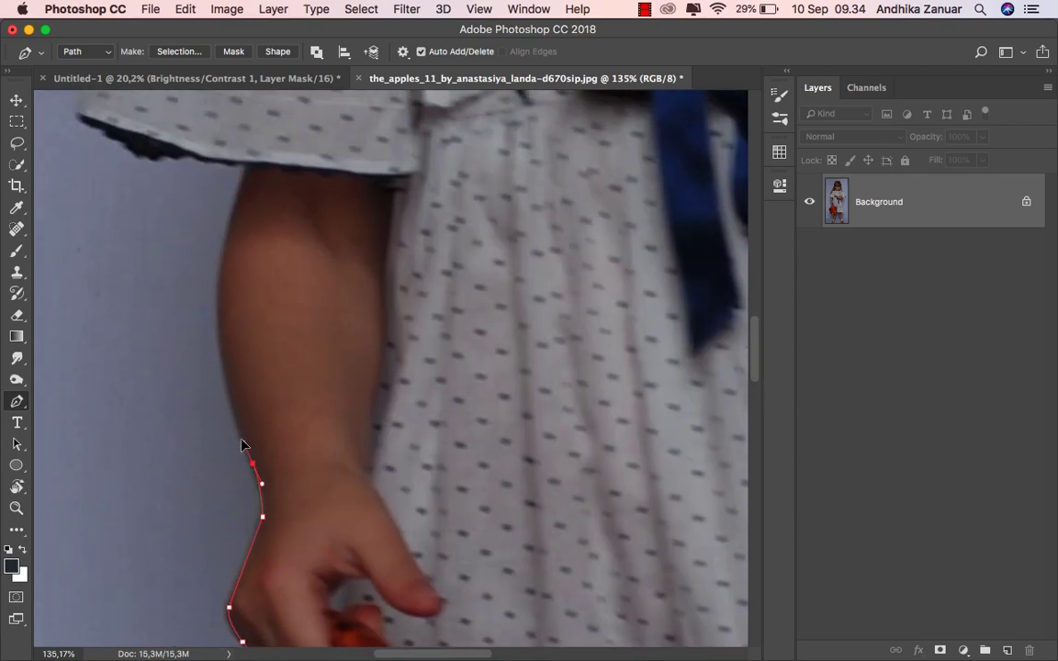
{"action": "left_click", "coordinate": [224, 342]}
{"action": "left_click", "coordinate": [219, 284]}
{"action": "left_click_drag", "start_coordinate": [221, 285], "coordinate": [241, 439]}
{"action": "left_click", "coordinate": [254, 387]}
{"action": "left_click", "coordinate": [269, 335]}
{"action": "left_click", "coordinate": [220, 327]}
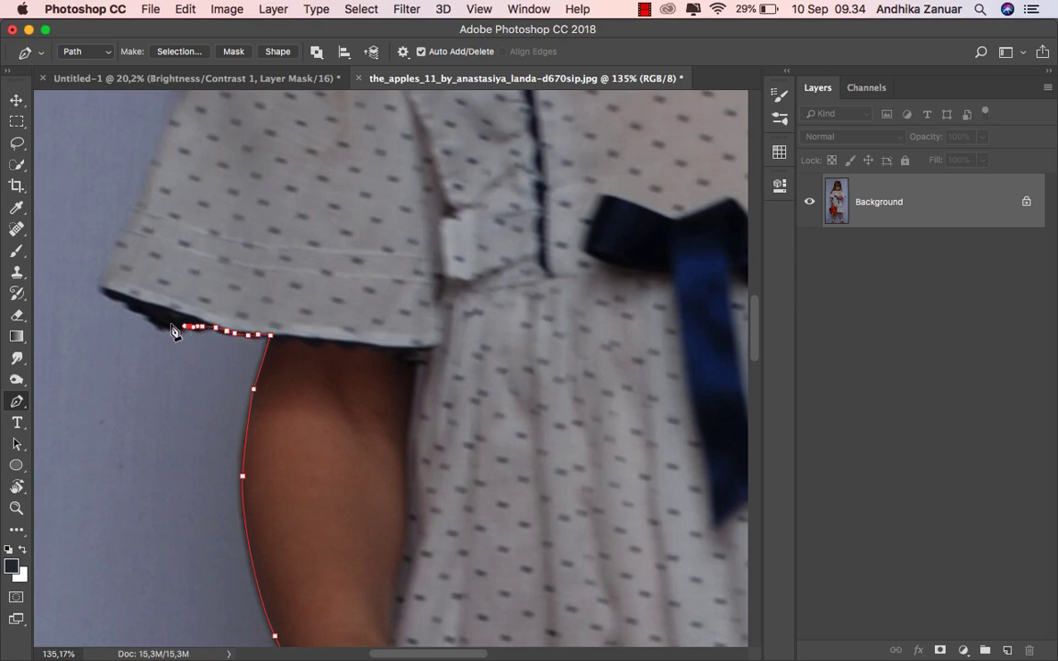
{"action": "left_click", "coordinate": [106, 295]}
Step: Trace the path up the shoulder and along the hair's outer edge
{"action": "left_click_drag", "start_coordinate": [135, 124], "coordinate": [119, 425]}
{"action": "left_click", "coordinate": [138, 326]}
{"action": "left_click", "coordinate": [157, 283]}
{"action": "left_click_drag", "start_coordinate": [172, 267], "coordinate": [172, 523]}
{"action": "left_click", "coordinate": [171, 538]}
{"action": "left_click", "coordinate": [215, 445]}
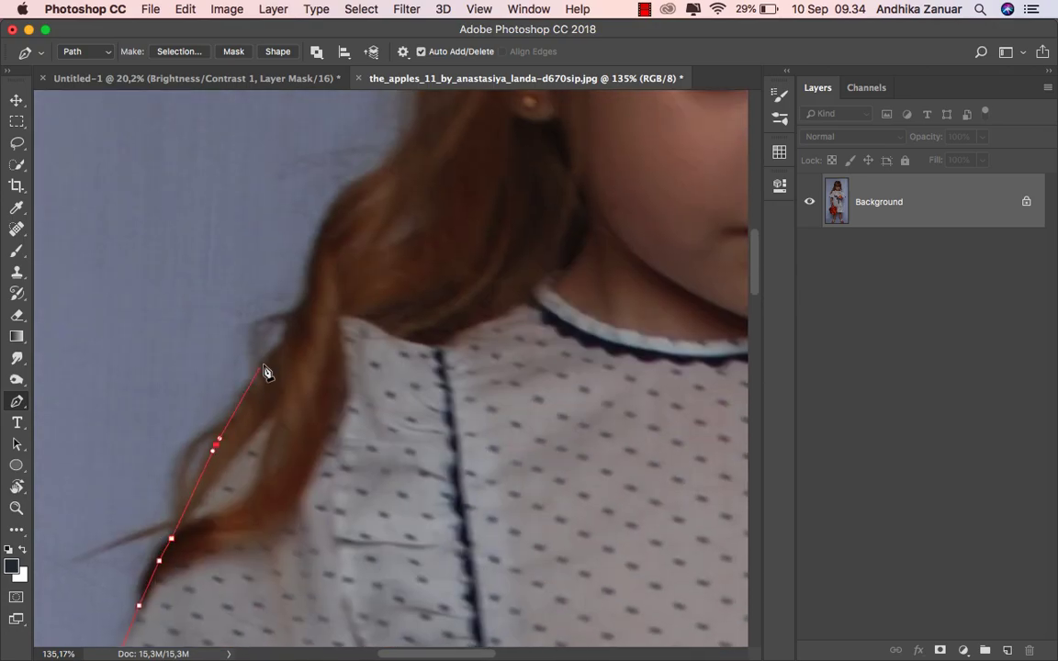
{"action": "left_click", "coordinate": [264, 364]}
{"action": "left_click", "coordinate": [294, 316]}
{"action": "left_click", "coordinate": [330, 218]}
{"action": "left_click", "coordinate": [417, 139]}
Step: Trace the upper hair over the crown of the head and down its right side
{"action": "left_click_drag", "start_coordinate": [407, 168], "coordinate": [238, 481]}
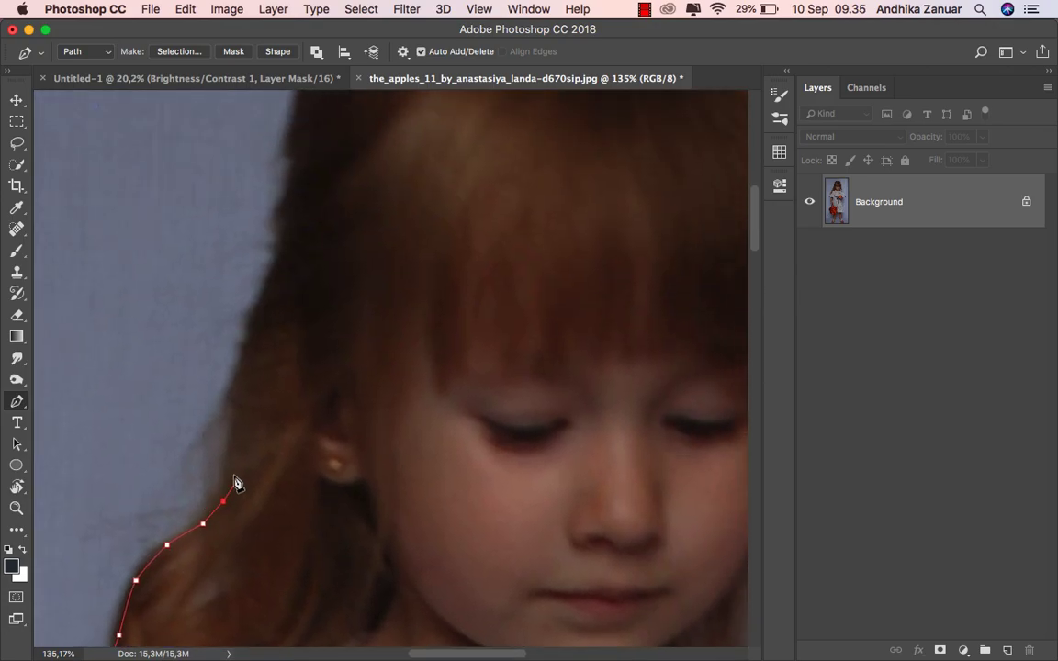
{"action": "left_click", "coordinate": [234, 431]}
{"action": "left_click", "coordinate": [276, 268]}
{"action": "left_click_drag", "start_coordinate": [279, 274], "coordinate": [195, 413]}
{"action": "left_click", "coordinate": [198, 355]}
{"action": "left_click_drag", "start_coordinate": [215, 261], "coordinate": [221, 246]}
{"action": "left_click", "coordinate": [284, 154]}
{"action": "left_click", "coordinate": [343, 130]}
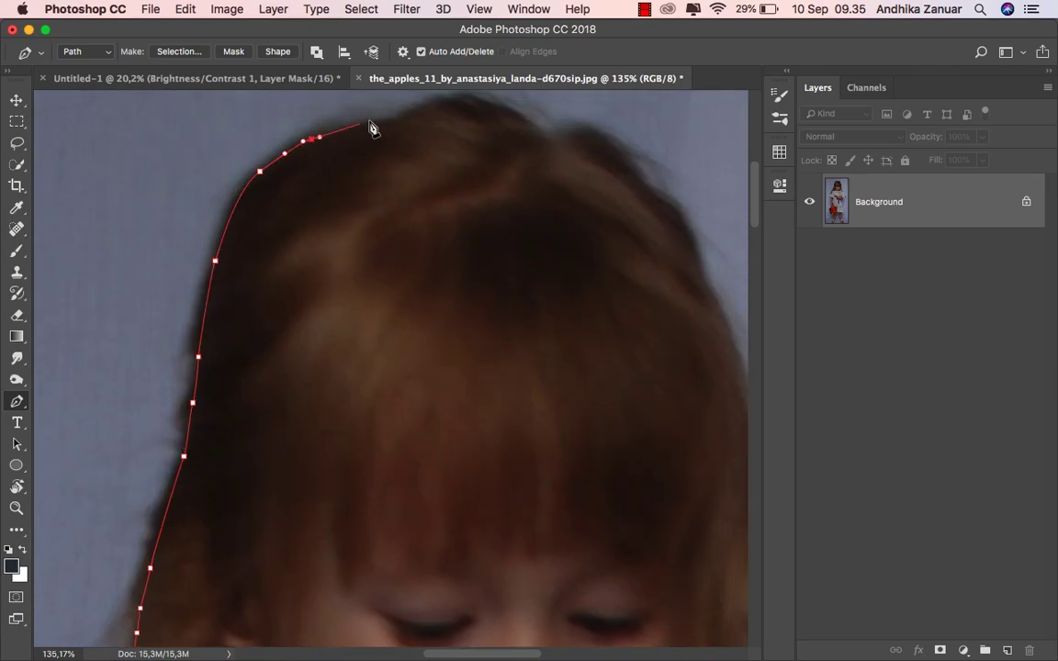
{"action": "left_click_drag", "start_coordinate": [362, 129], "coordinate": [338, 173]}
{"action": "left_click", "coordinate": [390, 193]}
{"action": "left_click", "coordinate": [460, 206]}
{"action": "left_click", "coordinate": [533, 271]}
{"action": "left_click", "coordinate": [609, 427]}
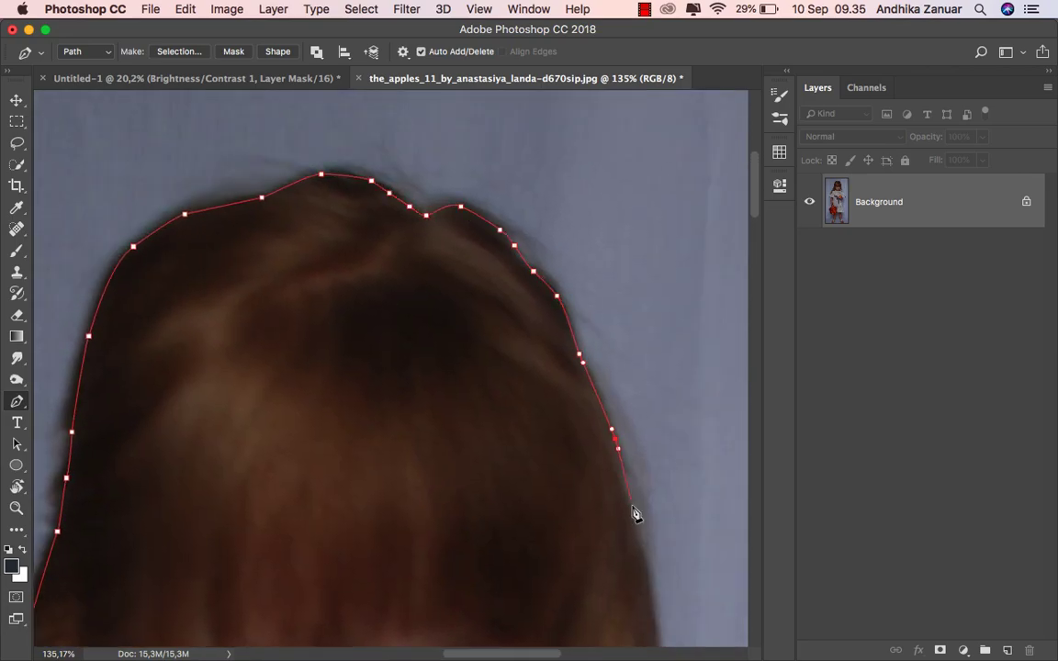
Step: Trace the path around the hair curl beside the face
{"action": "left_click_drag", "start_coordinate": [633, 512], "coordinate": [458, 251]}
{"action": "left_click_drag", "start_coordinate": [479, 355], "coordinate": [405, 217]}
{"action": "left_click", "coordinate": [315, 356]}
{"action": "left_click", "coordinate": [370, 400]}
{"action": "left_click", "coordinate": [393, 413]}
Step: Place pen anchors around the hair curl and down the shoulder's edge
{"action": "left_click", "coordinate": [401, 468]}
{"action": "left_click", "coordinate": [290, 384]}
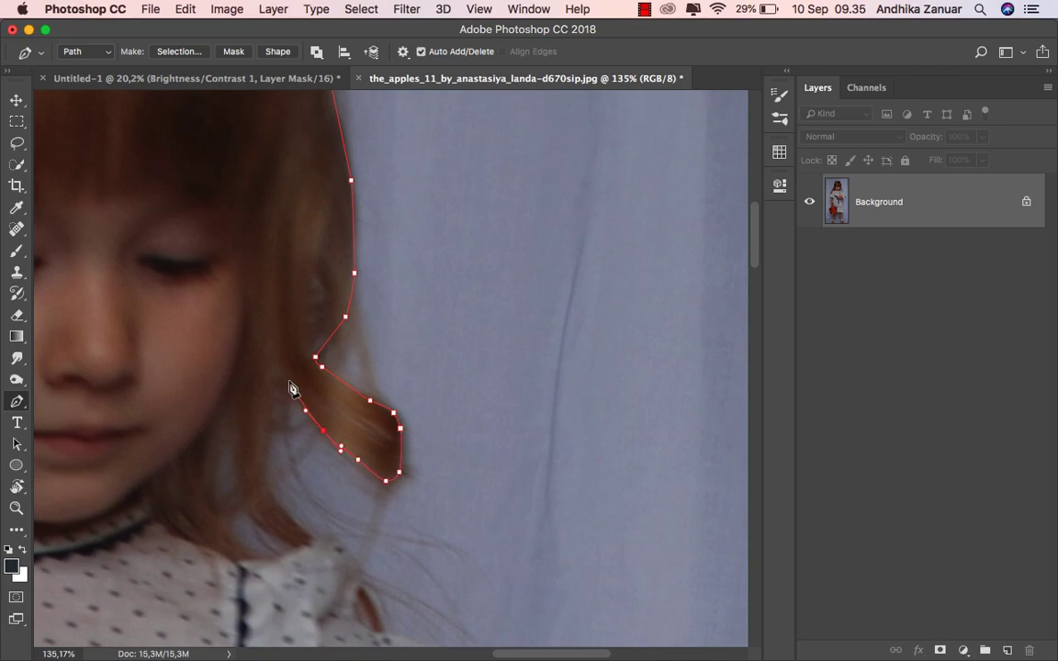
{"action": "left_click", "coordinate": [307, 531]}
{"action": "left_click_drag", "start_coordinate": [345, 550], "coordinate": [344, 248]}
{"action": "left_click_drag", "start_coordinate": [455, 333], "coordinate": [491, 386]}
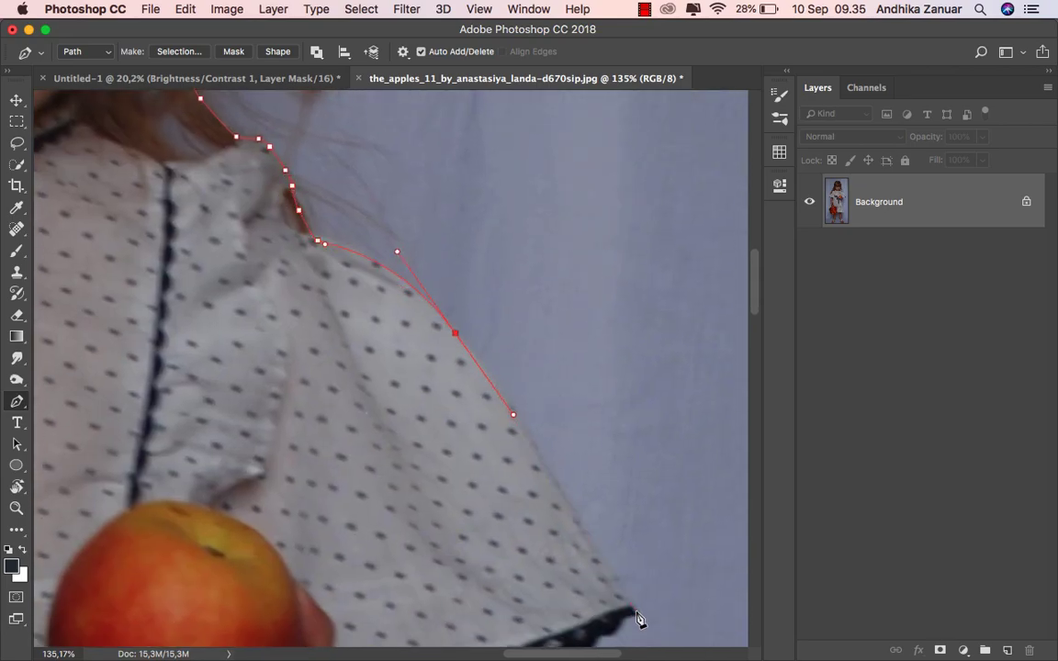
{"action": "left_click_drag", "start_coordinate": [640, 621], "coordinate": [443, 224]}
Step: Trace anchors along the frilled sleeve hem, undoing one misplaced anchor
{"action": "left_click", "coordinate": [443, 222]}
{"action": "left_click", "coordinate": [375, 265]}
{"action": "left_click", "coordinate": [315, 293]}
{"action": "left_click", "coordinate": [222, 294]}
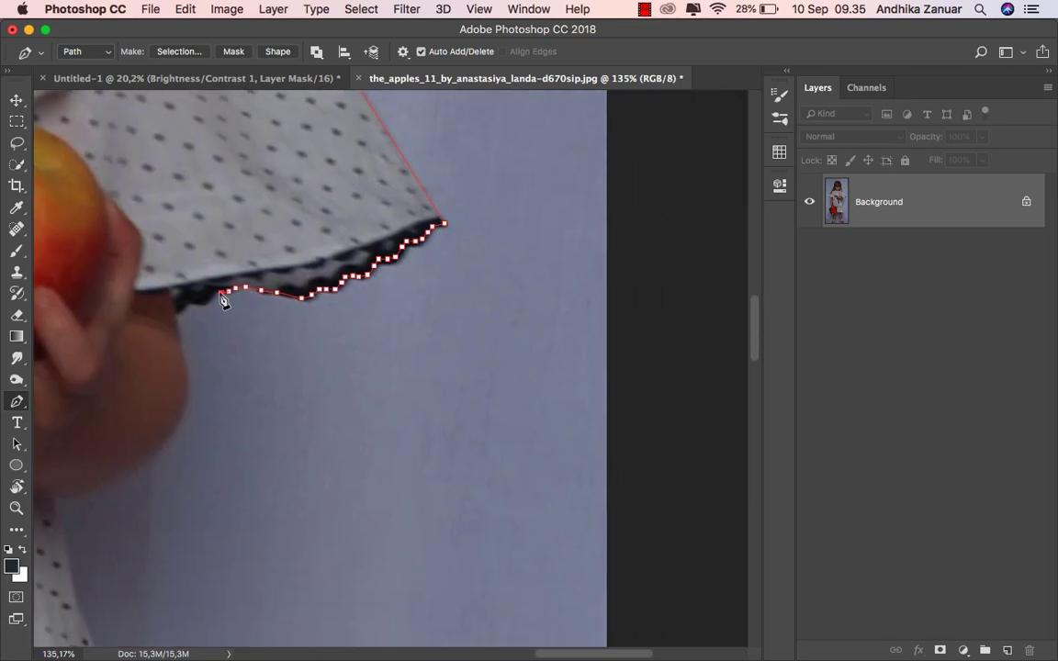
{"action": "left_click", "coordinate": [175, 309]}
{"action": "key", "text": "alt+super+z"}
{"action": "left_click_drag", "start_coordinate": [172, 323], "coordinate": [401, 260]}
{"action": "left_click_drag", "start_coordinate": [395, 334], "coordinate": [378, 356]}
Step: Add anchors down the forearm's edge, below the arm and along the dress side
{"action": "left_click", "coordinate": [334, 398]}
{"action": "left_click", "coordinate": [295, 415]}
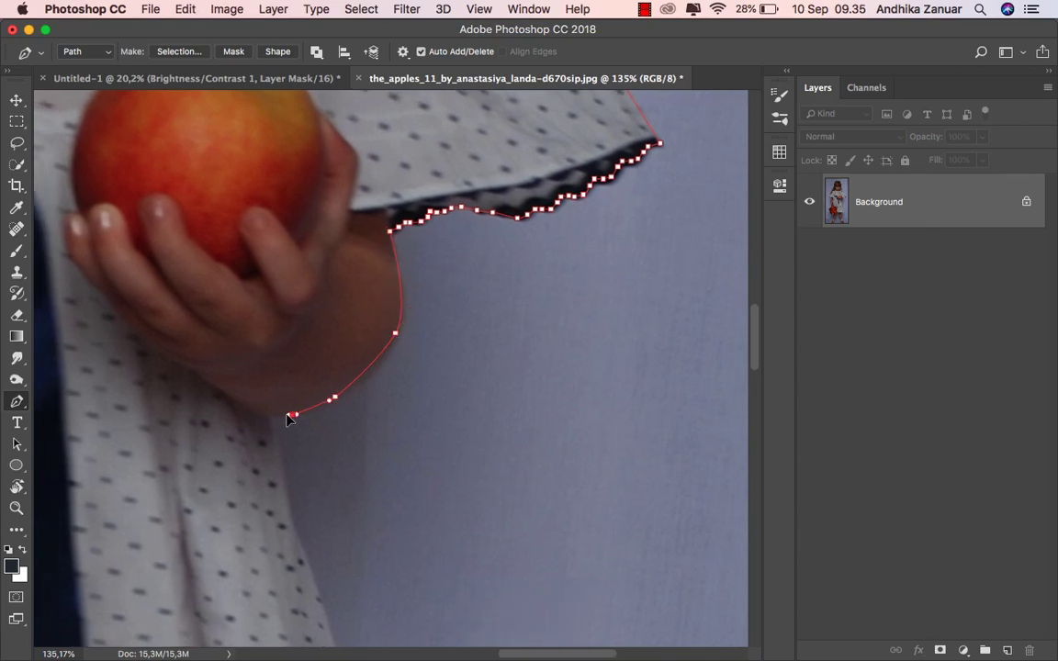
{"action": "left_click", "coordinate": [278, 513]}
{"action": "scroll", "coordinate": [366, 382], "scroll_direction": "down", "scroll_amount": 5}
{"action": "scroll", "coordinate": [365, 382], "scroll_direction": "down", "scroll_amount": 2, "text": "alt"}
{"action": "left_click", "coordinate": [366, 415]}
{"action": "scroll", "coordinate": [470, 223], "scroll_direction": "left", "scroll_amount": 2}
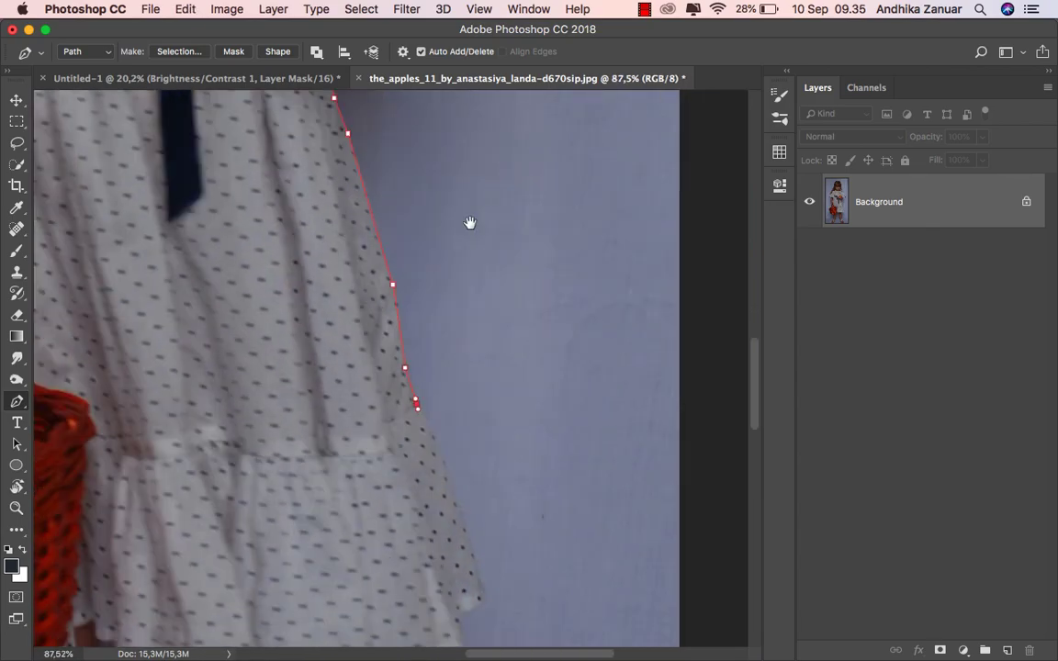
{"action": "scroll", "coordinate": [471, 223], "scroll_direction": "down", "scroll_amount": 5}
Step: Trace anchors down the skirt's edge, around the ruffle and along the hem
{"action": "left_click", "coordinate": [539, 320]}
{"action": "left_click", "coordinate": [541, 353]}
{"action": "left_click", "coordinate": [522, 398]}
{"action": "left_click", "coordinate": [490, 415]}
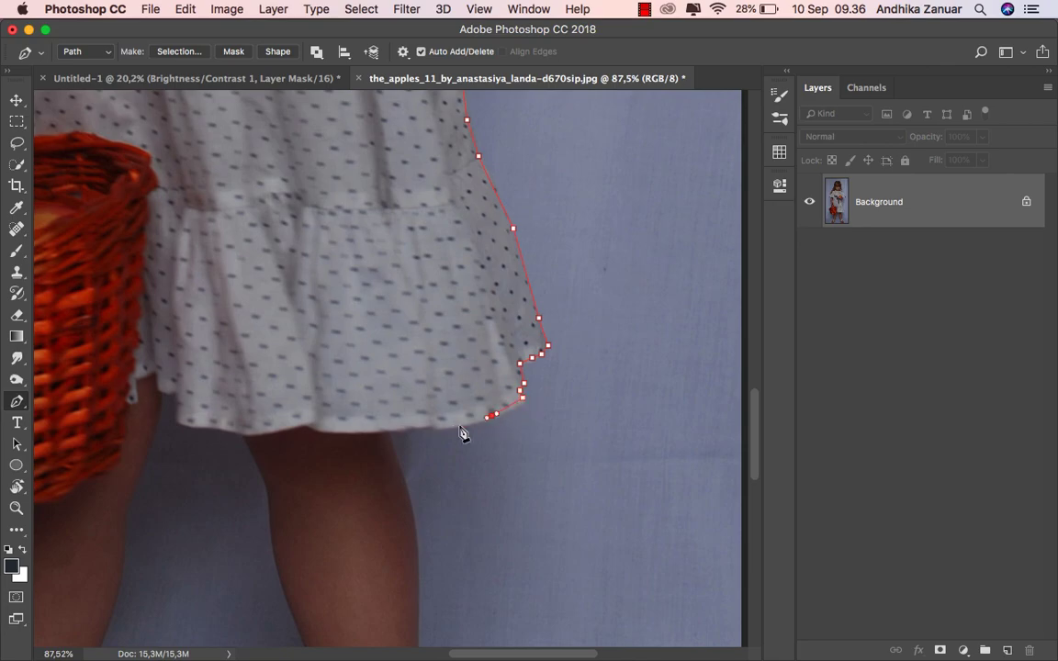
{"action": "left_click", "coordinate": [411, 428]}
{"action": "scroll", "coordinate": [392, 438], "scroll_direction": "up", "scroll_amount": 2, "text": "alt"}
{"action": "scroll", "coordinate": [412, 440], "scroll_direction": "down", "scroll_amount": 5}
Step: Add anchors down the leg to the first sandal's strap and toe
{"action": "left_click", "coordinate": [396, 430]}
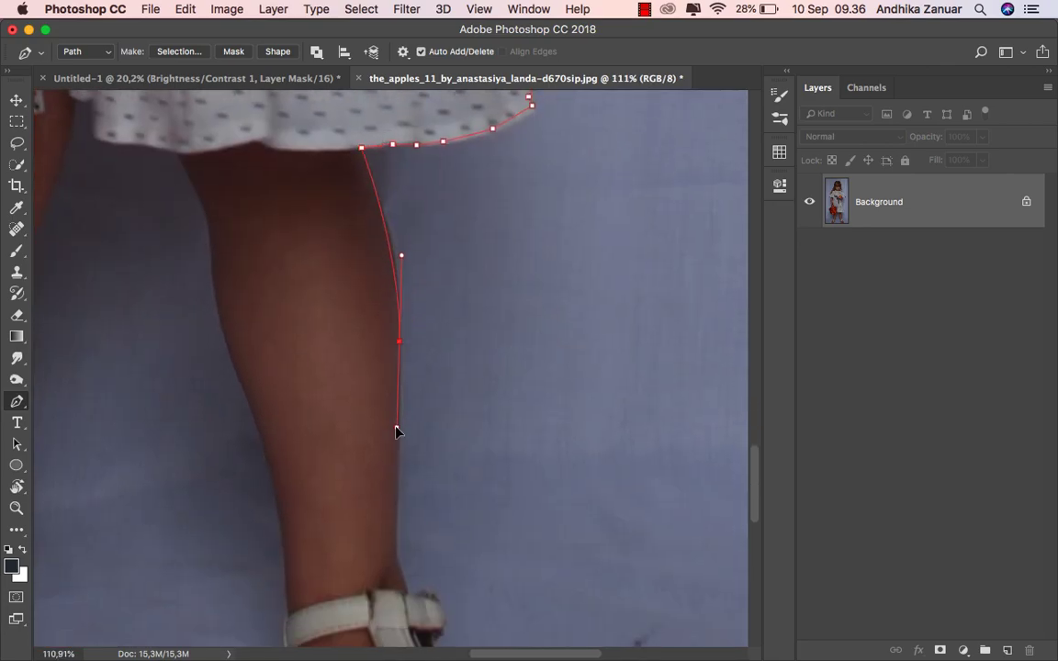
{"action": "left_click", "coordinate": [397, 524]}
{"action": "scroll", "coordinate": [397, 555], "scroll_direction": "down", "scroll_amount": 3}
{"action": "left_click", "coordinate": [375, 328]}
{"action": "scroll", "coordinate": [396, 353], "scroll_direction": "up", "scroll_amount": 2}
{"action": "left_click", "coordinate": [418, 353]}
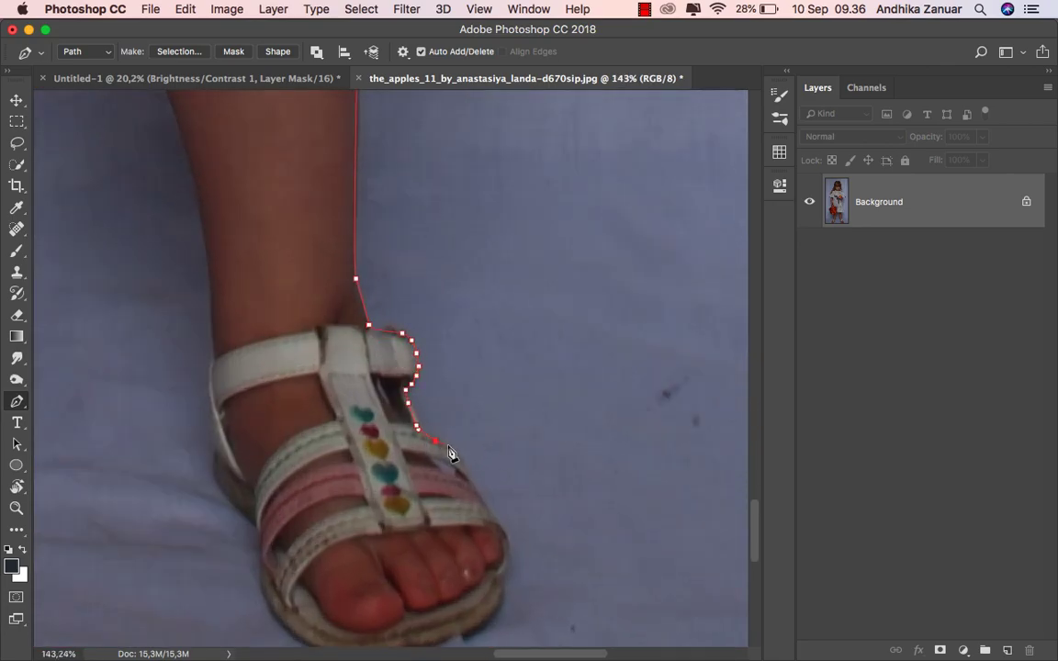
{"action": "left_click", "coordinate": [436, 441]}
{"action": "left_click", "coordinate": [507, 532]}
{"action": "left_click", "coordinate": [509, 561]}
Step: Trace the first sandal's sole and up its left side
{"action": "left_click_drag", "start_coordinate": [512, 550], "coordinate": [541, 440]}
{"action": "left_click", "coordinate": [533, 476]}
{"action": "left_click", "coordinate": [458, 510]}
{"action": "left_click", "coordinate": [359, 512]}
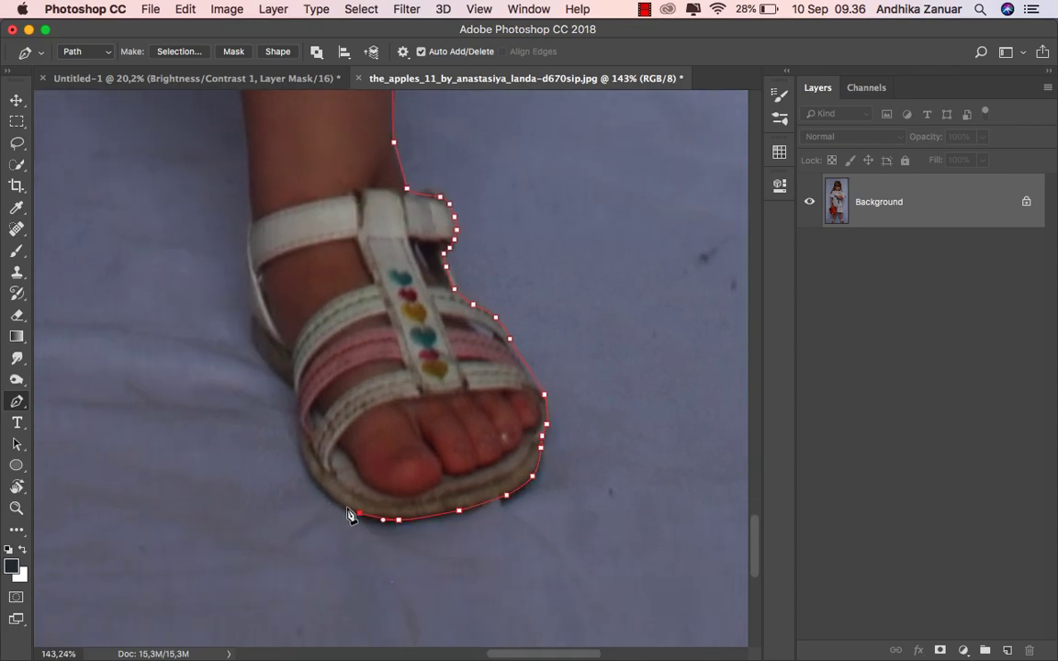
{"action": "left_click", "coordinate": [304, 459]}
{"action": "left_click", "coordinate": [253, 325]}
{"action": "scroll", "coordinate": [314, 300], "scroll_direction": "up", "scroll_amount": 5}
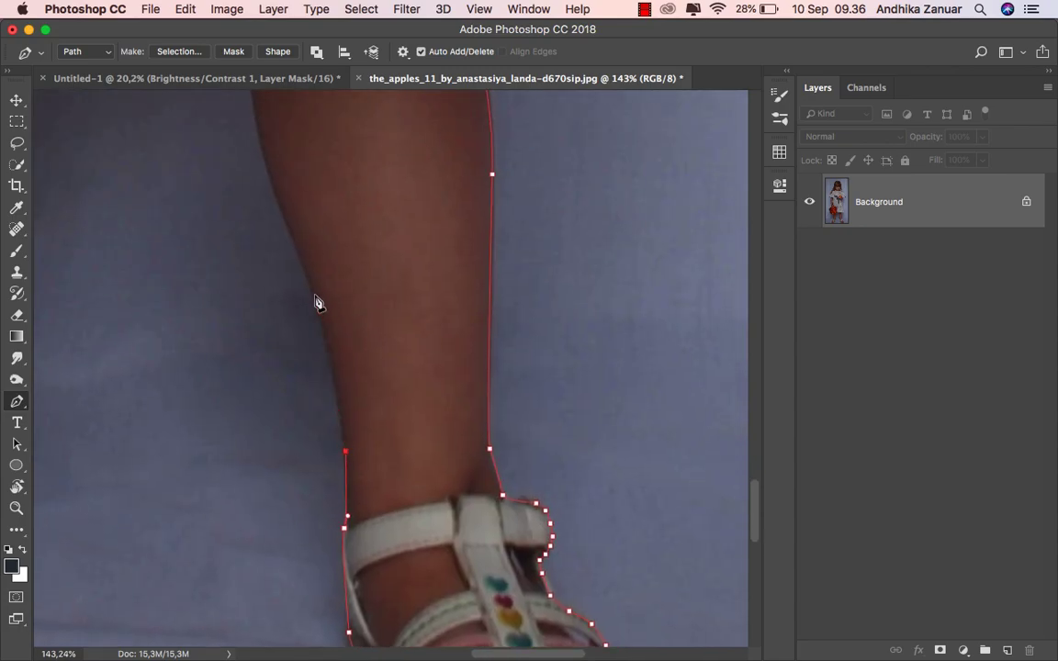
Step: Trace anchors up the leg's left edge toward the skirt
{"action": "left_click", "coordinate": [319, 321]}
{"action": "left_click", "coordinate": [308, 290]}
{"action": "left_click", "coordinate": [271, 185]}
{"action": "left_click", "coordinate": [267, 161]}
{"action": "left_click_drag", "start_coordinate": [267, 161], "coordinate": [309, 447]}
{"action": "left_click", "coordinate": [303, 373]}
{"action": "left_click", "coordinate": [294, 341]}
Step: Continue the path along the skirt hem between the legs
{"action": "left_click", "coordinate": [262, 266]}
{"action": "left_click", "coordinate": [184, 253]}
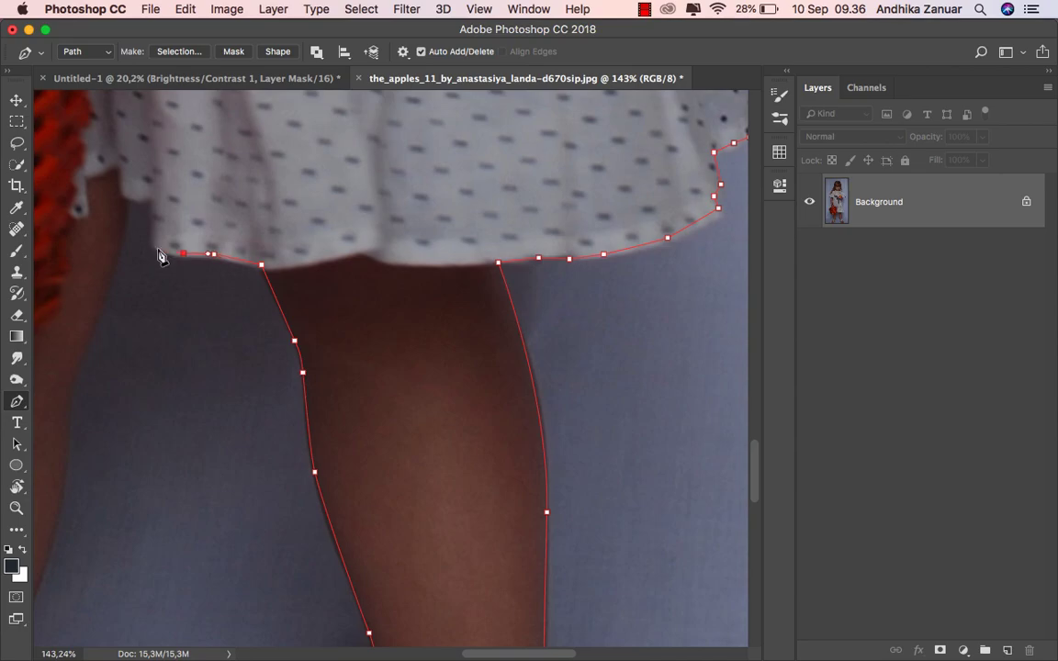
{"action": "left_click", "coordinate": [151, 199]}
{"action": "left_click", "coordinate": [99, 306]}
Step: Add anchors down the other leg's edge to the ankle
{"action": "left_click_drag", "start_coordinate": [100, 321], "coordinate": [310, 189]}
{"action": "left_click", "coordinate": [278, 300]}
{"action": "left_click", "coordinate": [248, 449]}
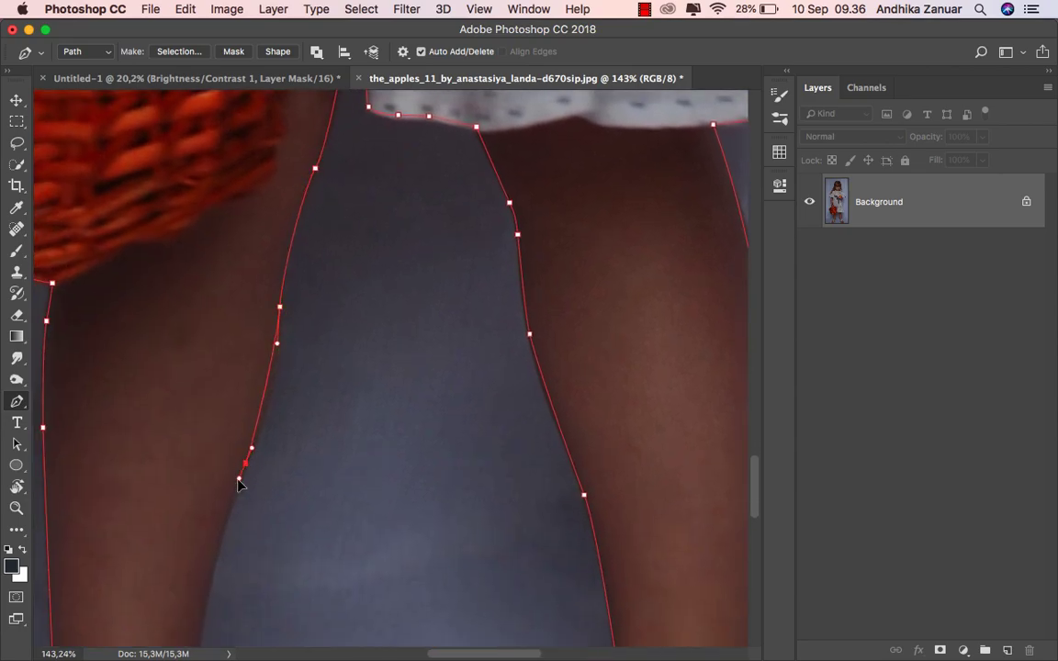
{"action": "left_click_drag", "start_coordinate": [238, 482], "coordinate": [329, 207]}
{"action": "left_click", "coordinate": [290, 349]}
{"action": "left_click", "coordinate": [291, 415]}
Step: Trace anchors around the second sandal's heel
{"action": "left_click", "coordinate": [302, 460]}
{"action": "left_click", "coordinate": [299, 498]}
{"action": "left_click", "coordinate": [314, 539]}
{"action": "left_click", "coordinate": [318, 569]}
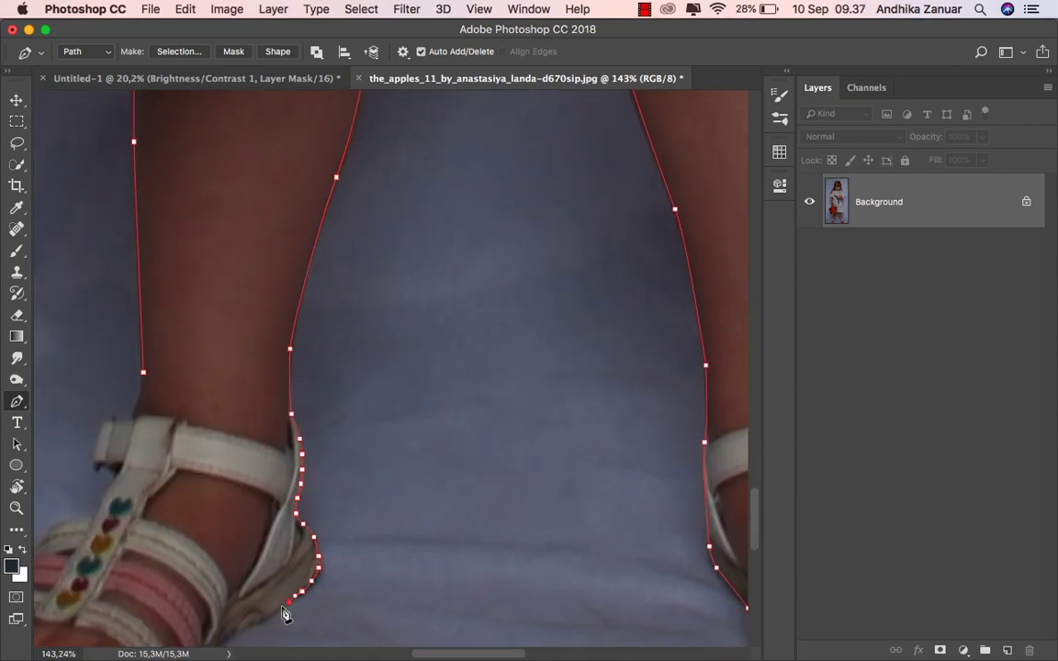
{"action": "left_click", "coordinate": [276, 614]}
{"action": "left_click_drag", "start_coordinate": [234, 632], "coordinate": [465, 433]}
Step: Trace around the second sandal's toe and up its left edge
{"action": "left_click", "coordinate": [387, 533]}
{"action": "left_click", "coordinate": [333, 555]}
{"action": "left_click", "coordinate": [214, 529]}
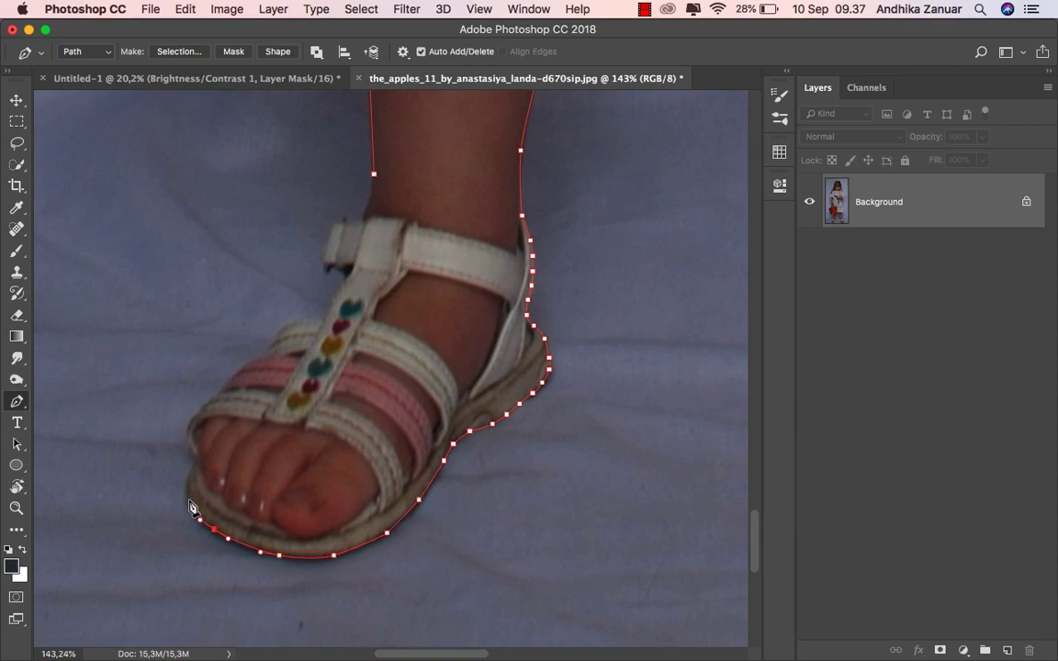
{"action": "left_click", "coordinate": [190, 479]}
{"action": "left_click", "coordinate": [230, 377]}
{"action": "left_click", "coordinate": [266, 356]}
Step: Trace the strap and buckle up to the ankle, closing the path at its first anchor
{"action": "left_click", "coordinate": [293, 324]}
{"action": "left_click", "coordinate": [328, 318]}
{"action": "left_click", "coordinate": [348, 275]}
{"action": "left_click", "coordinate": [326, 262]}
{"action": "left_click", "coordinate": [336, 221]}
{"action": "left_click", "coordinate": [363, 221]}
{"action": "left_click", "coordinate": [374, 176]}
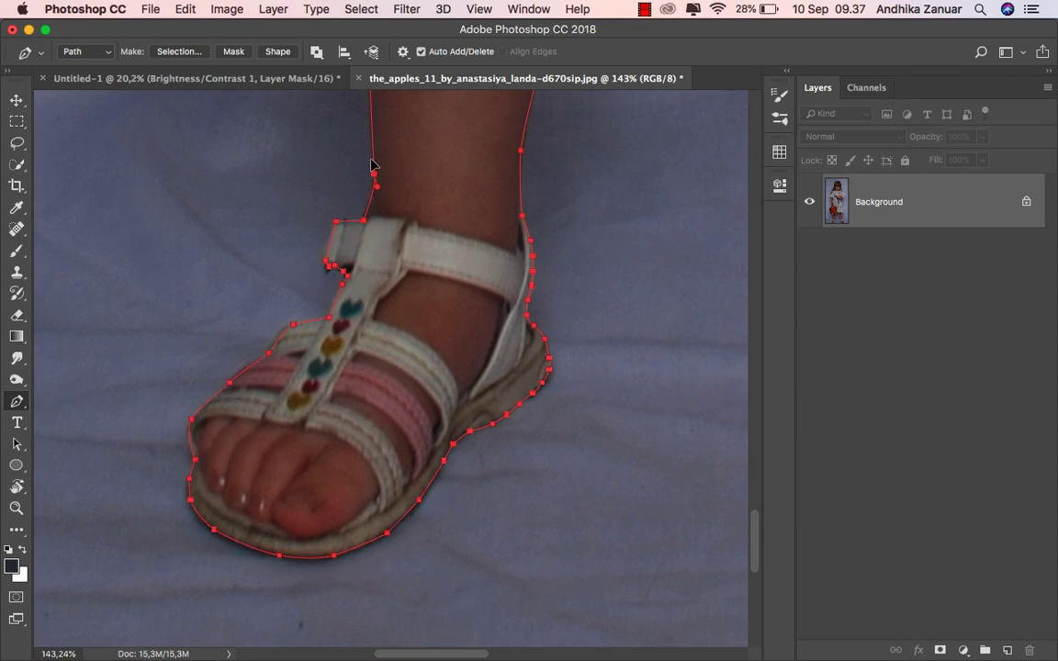
Step: Add anchors along the basket's upper-left rim
{"action": "scroll", "coordinate": [477, 359], "scroll_direction": "down", "scroll_amount": 5, "text": "alt"}
{"action": "scroll", "coordinate": [477, 359], "scroll_direction": "down", "scroll_amount": 3, "text": "alt"}
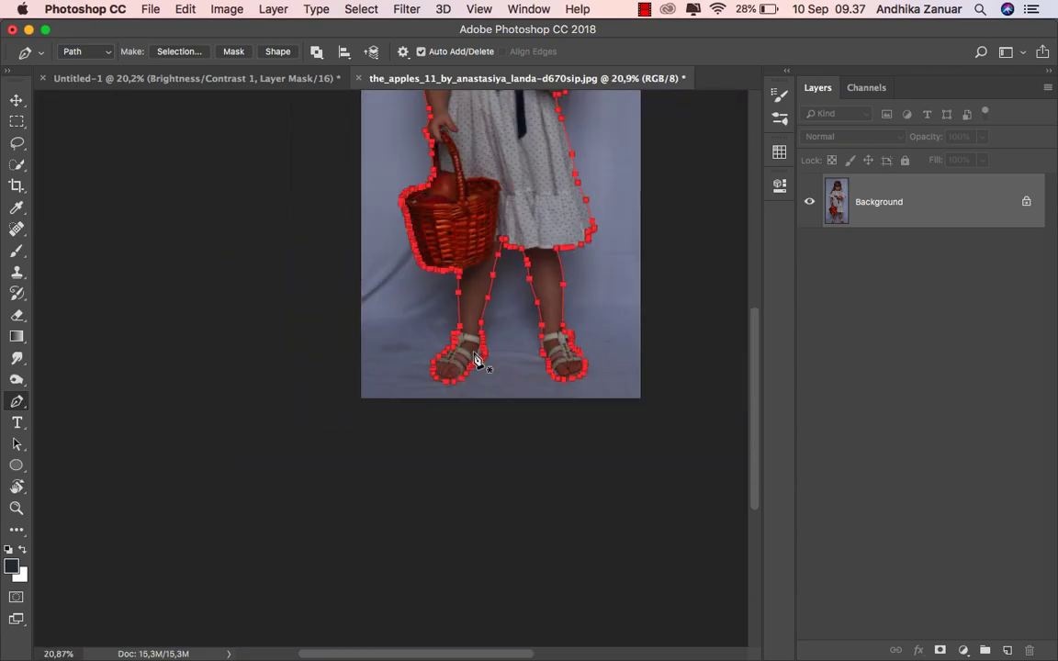
{"action": "scroll", "coordinate": [427, 195], "scroll_direction": "up", "scroll_amount": 3, "text": "alt"}
{"action": "scroll", "coordinate": [427, 194], "scroll_direction": "up", "scroll_amount": 3, "text": "alt"}
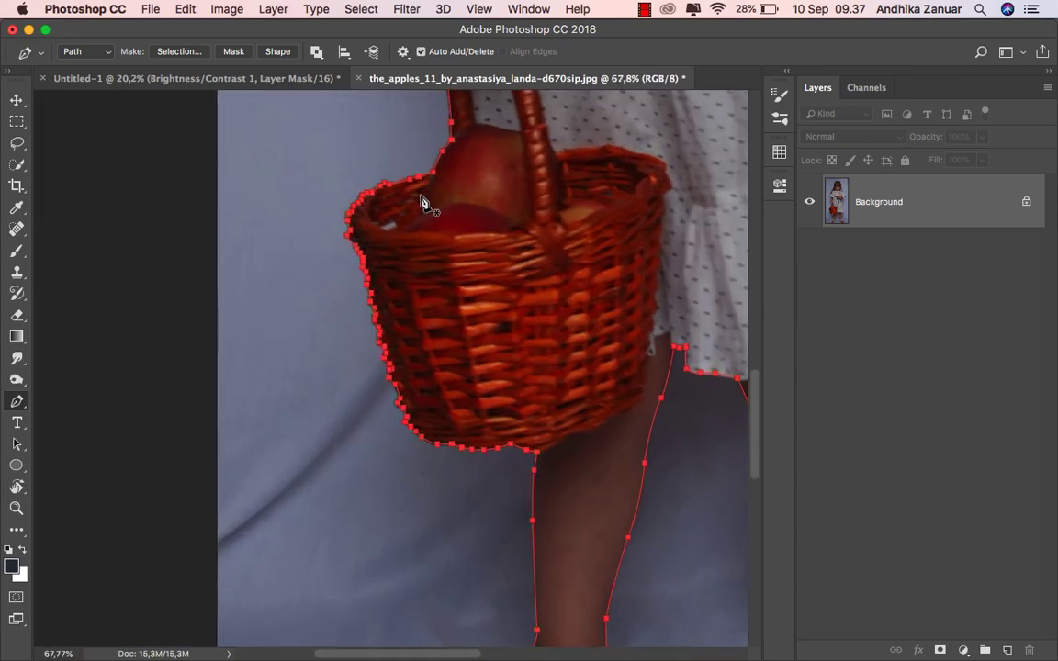
{"action": "scroll", "coordinate": [422, 203], "scroll_direction": "up", "scroll_amount": 3, "text": "alt"}
{"action": "scroll", "coordinate": [389, 236], "scroll_direction": "up", "scroll_amount": 1, "text": "alt"}
{"action": "left_click", "coordinate": [376, 237]}
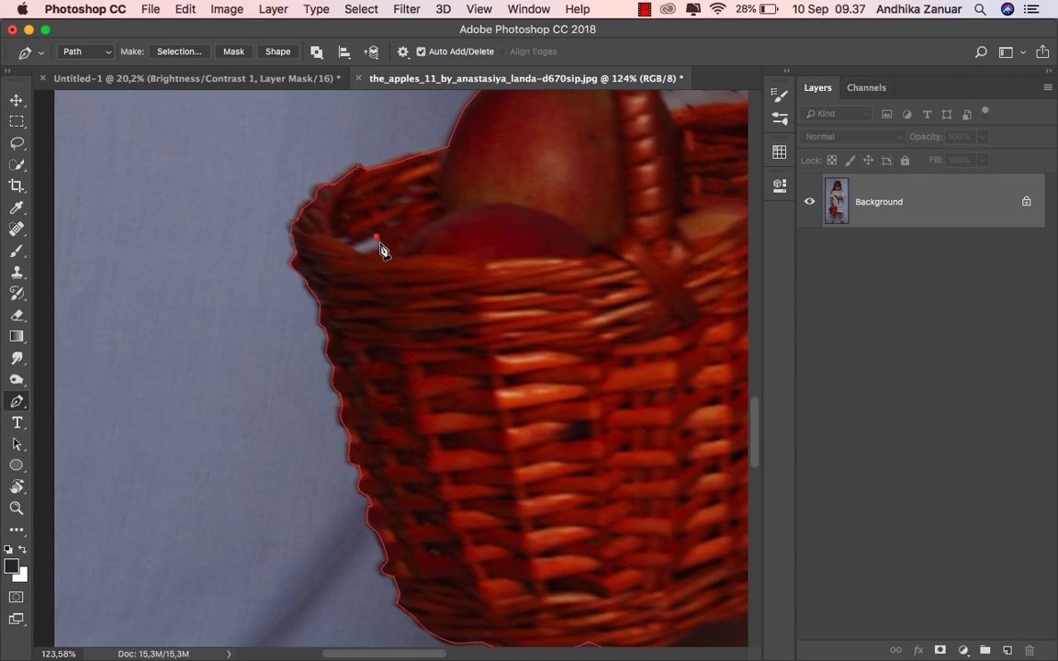
{"action": "left_click", "coordinate": [362, 252]}
Step: Anchor the loose hair strand to finish the outline, then fit the image on screen
{"action": "left_click_drag", "start_coordinate": [611, 217], "coordinate": [90, 488]}
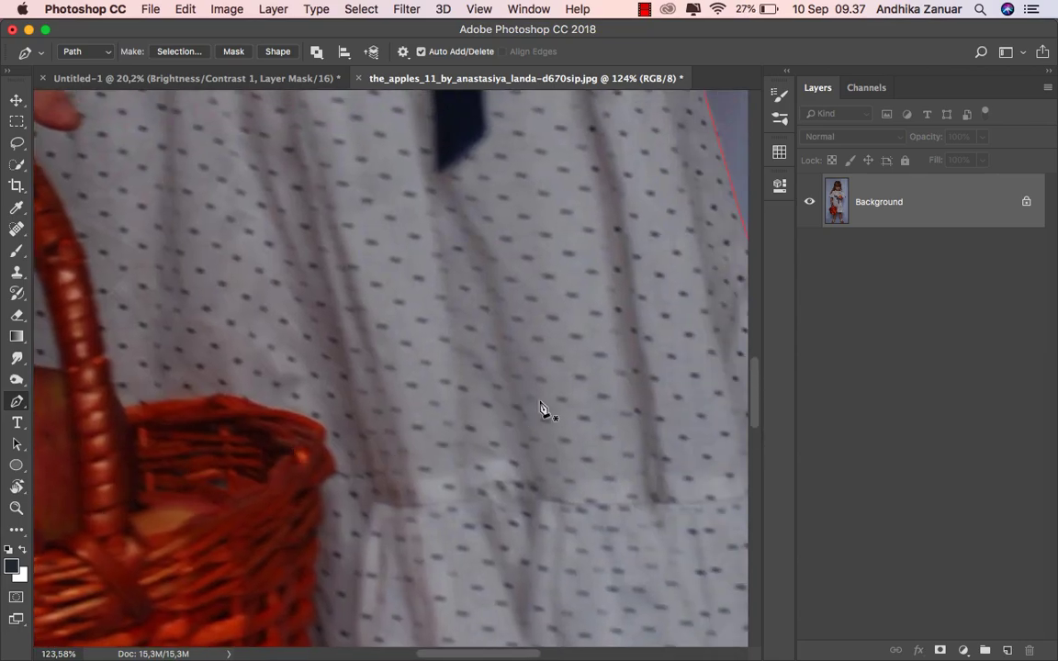
{"action": "scroll", "coordinate": [560, 404], "scroll_direction": "down", "scroll_amount": 2}
{"action": "left_click_drag", "start_coordinate": [569, 252], "coordinate": [389, 567]}
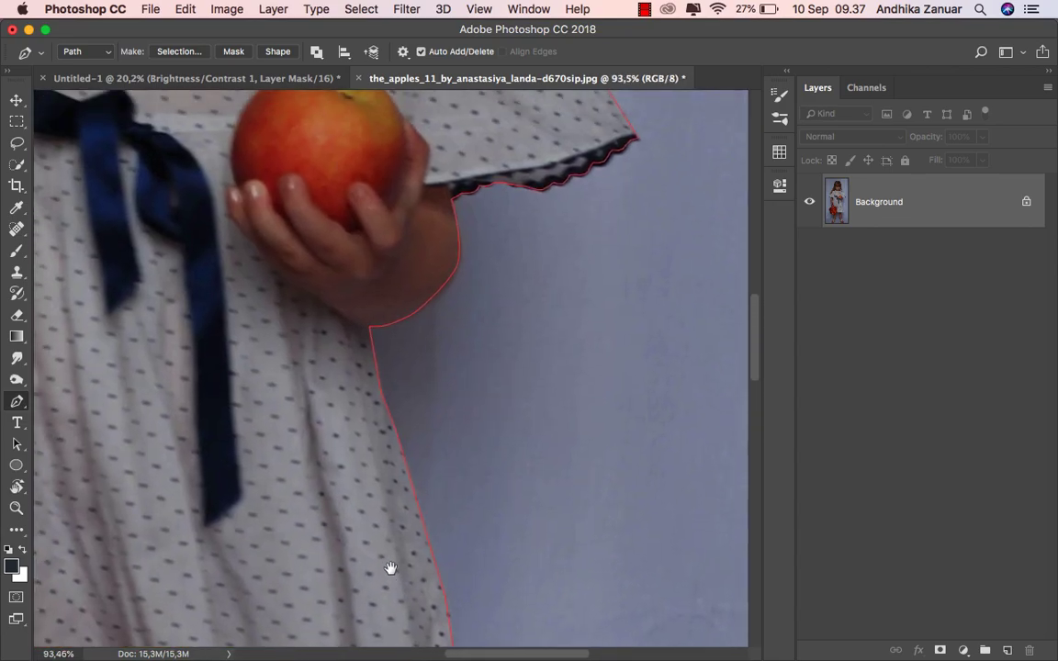
{"action": "left_click_drag", "start_coordinate": [354, 259], "coordinate": [404, 449]}
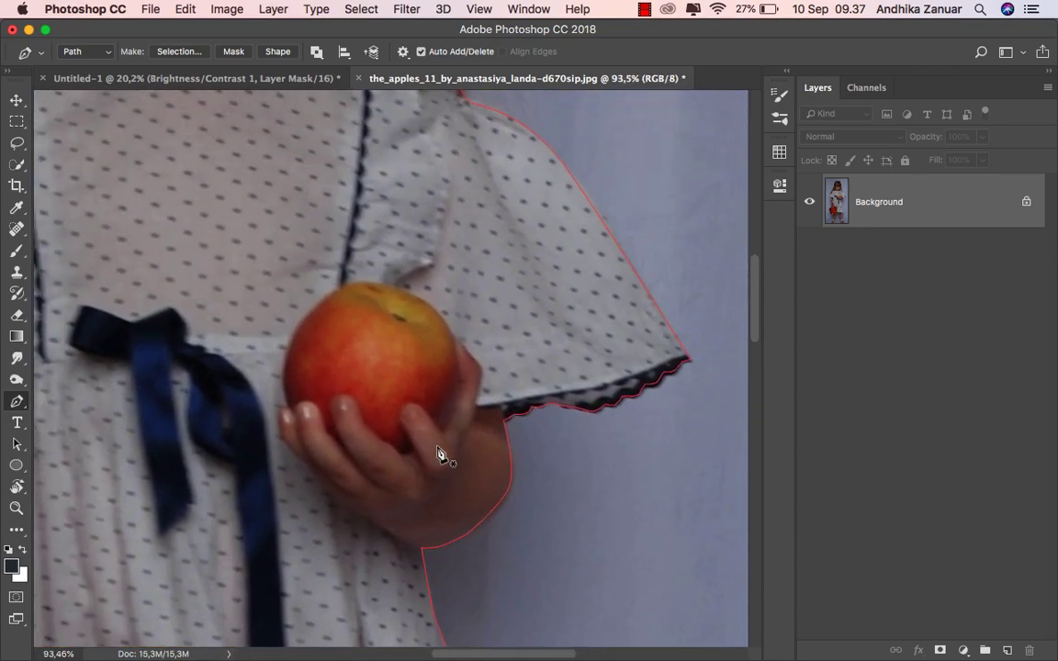
{"action": "left_click_drag", "start_coordinate": [368, 174], "coordinate": [442, 523]}
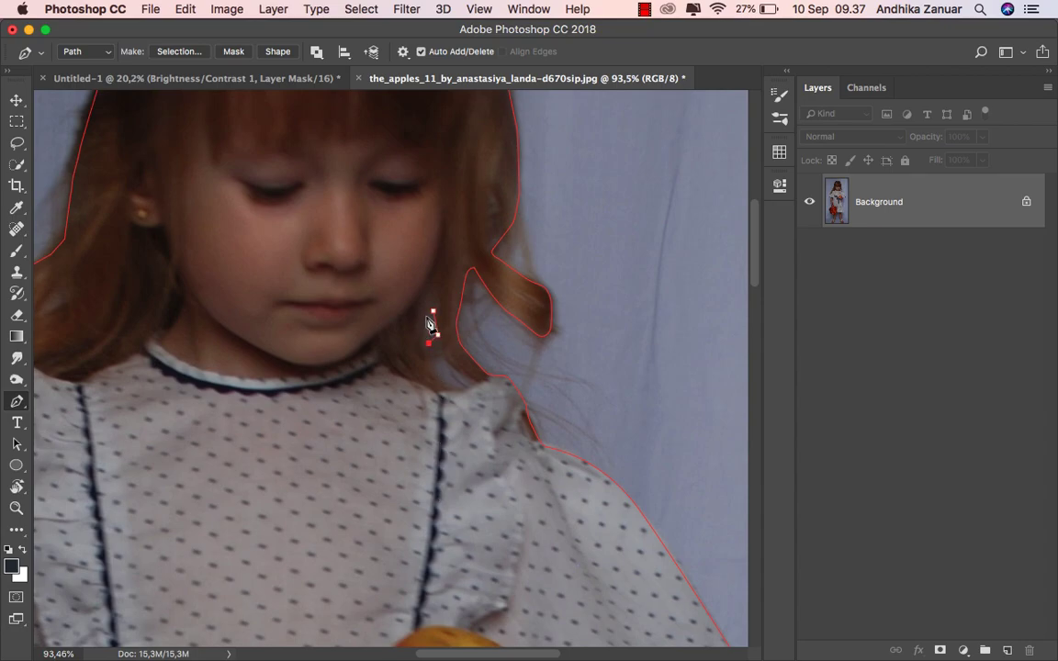
{"action": "left_click", "coordinate": [442, 354]}
{"action": "key", "text": "super+0"}
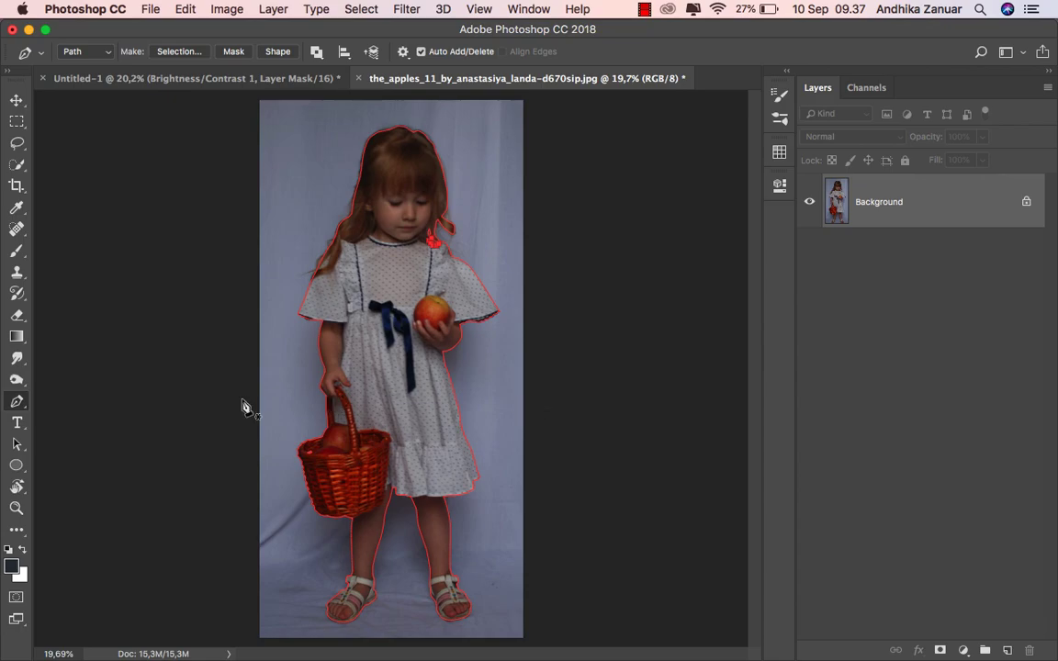
{"action": "right_click", "coordinate": [388, 264]}
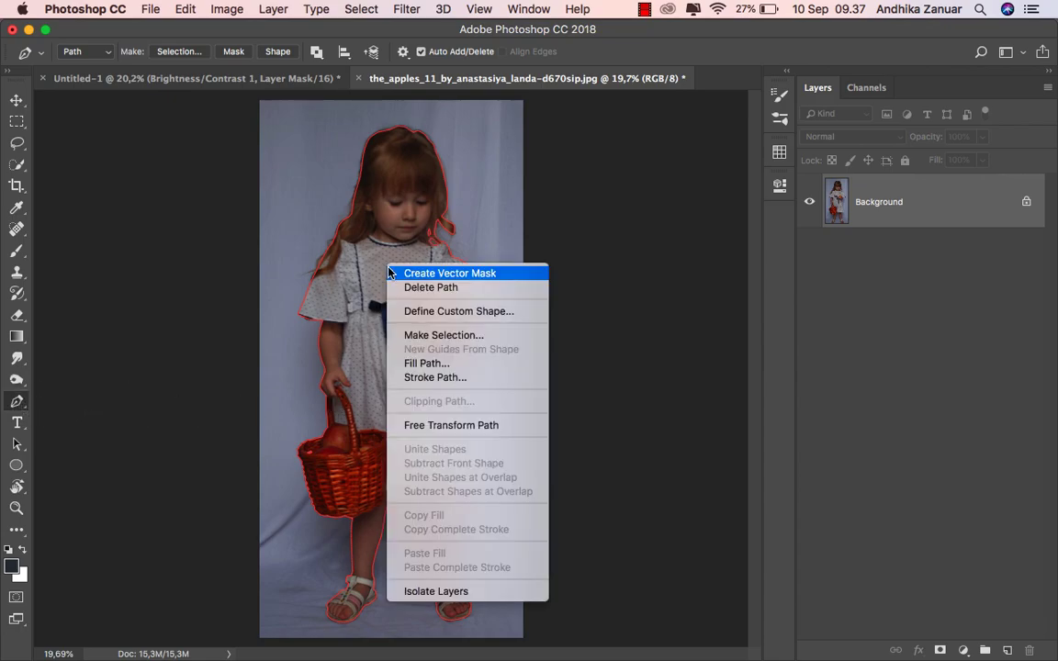
Step: Turn the path into a selection with 0.5 px feather and add a layer mask
{"action": "left_click", "coordinate": [444, 336]}
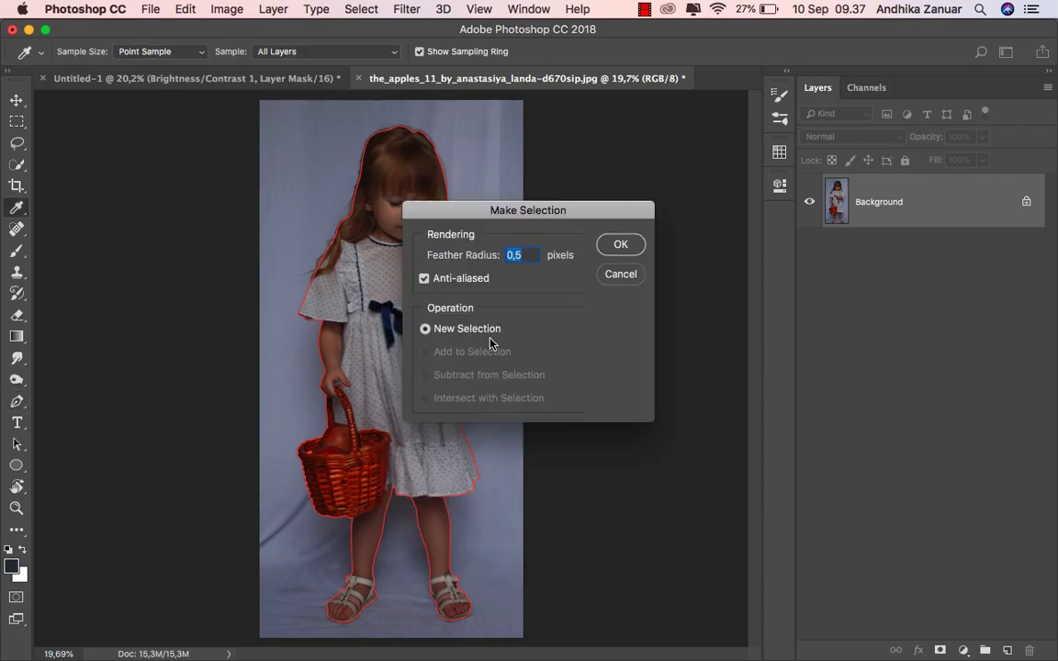
{"action": "left_click", "coordinate": [610, 244]}
{"action": "left_click", "coordinate": [938, 650]}
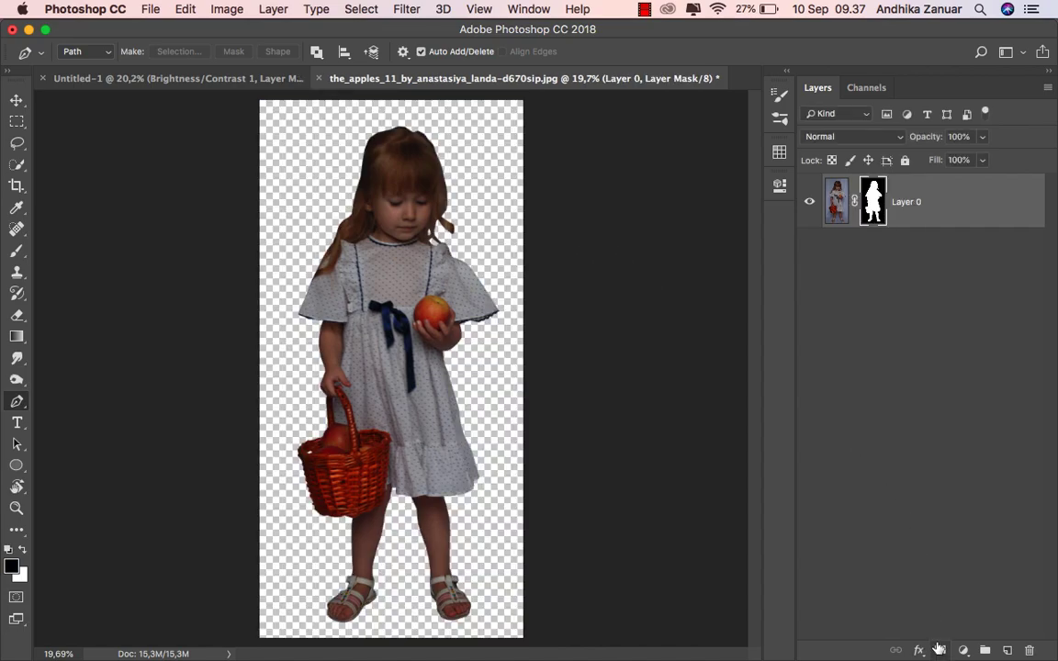
Step: Open Select and Mask on the new mask and raise the preview opacity
{"action": "right_click", "coordinate": [873, 202]}
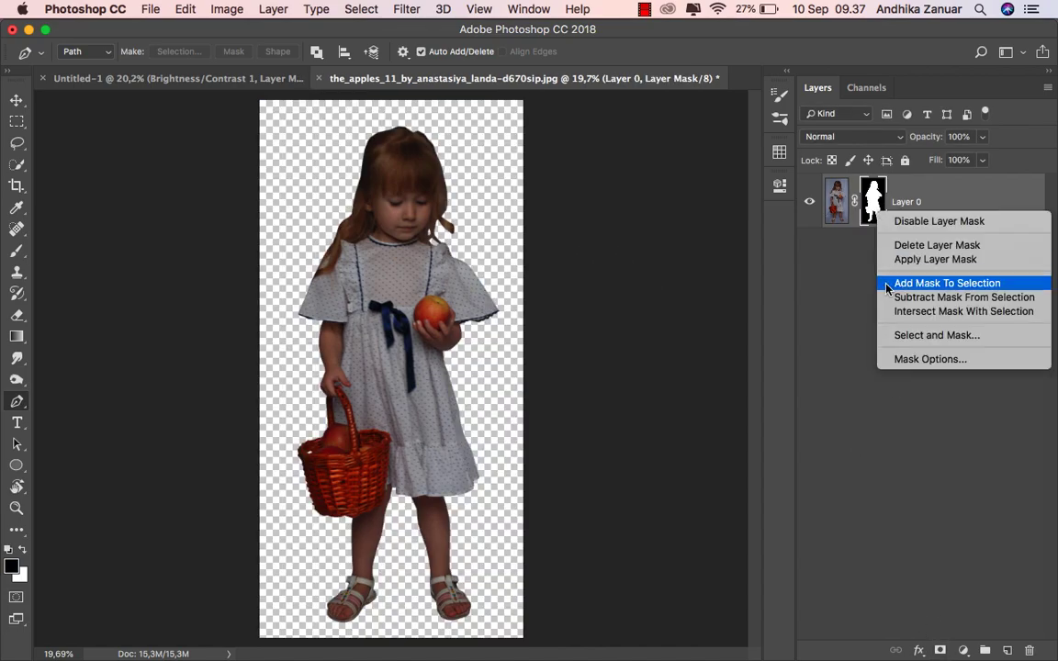
{"action": "left_click", "coordinate": [822, 335]}
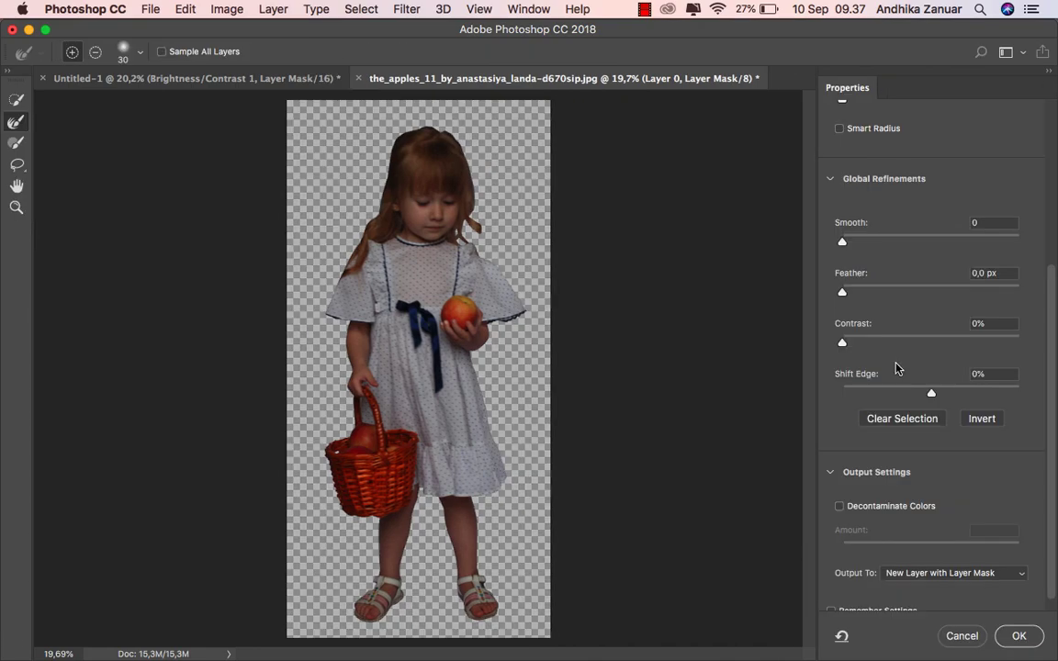
{"action": "left_click_drag", "start_coordinate": [1052, 277], "coordinate": [1054, 156]}
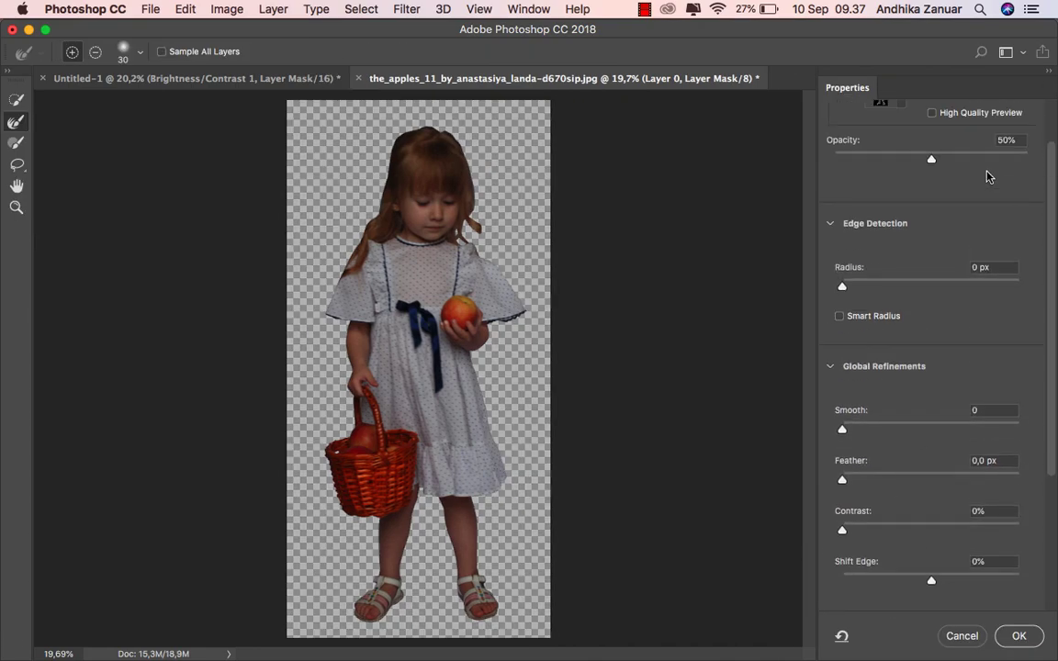
{"action": "left_click_drag", "start_coordinate": [932, 159], "coordinate": [1030, 160]}
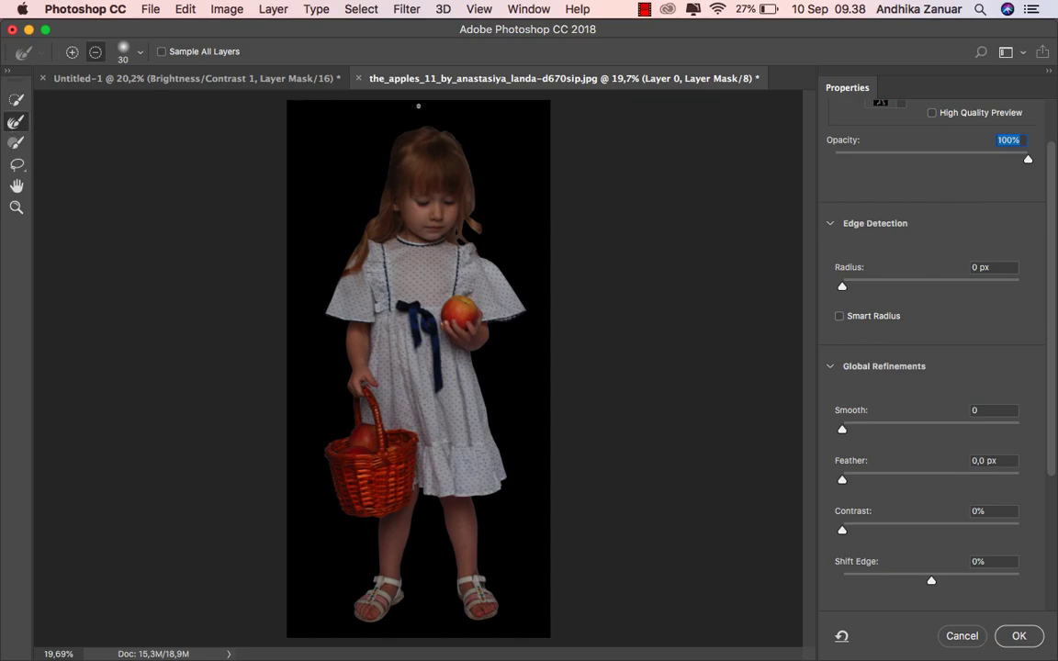
{"action": "scroll", "coordinate": [425, 107], "scroll_direction": "up", "scroll_amount": 1}
{"action": "scroll", "coordinate": [426, 108], "scroll_direction": "up", "scroll_amount": 2}
{"action": "scroll", "coordinate": [425, 107], "scroll_direction": "up", "scroll_amount": 2}
{"action": "scroll", "coordinate": [425, 153], "scroll_direction": "up", "scroll_amount": 2}
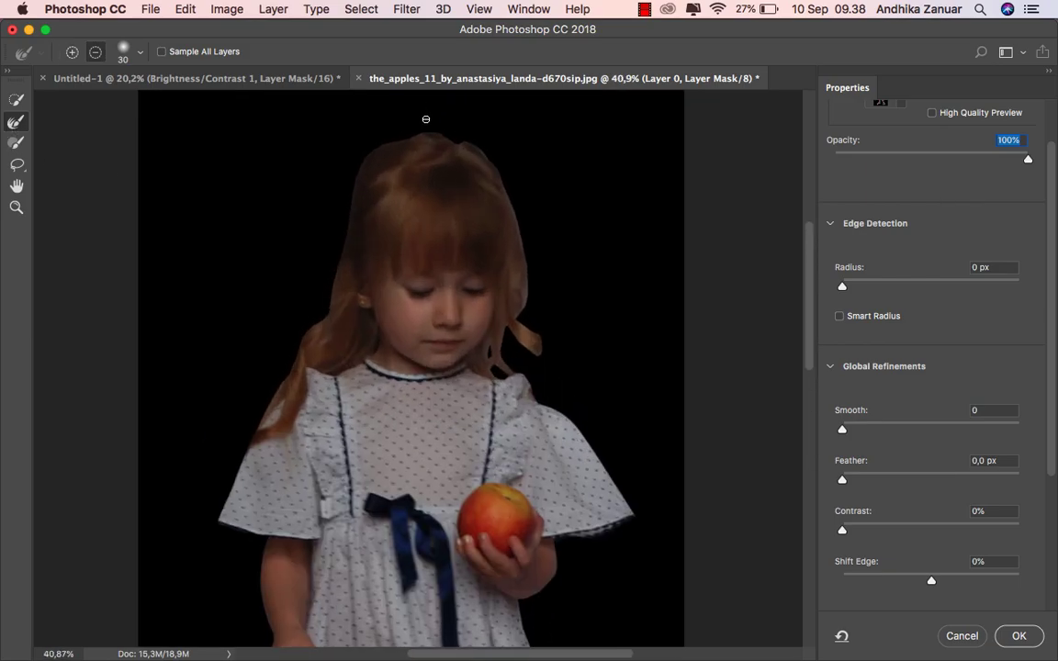
{"action": "scroll", "coordinate": [425, 153], "scroll_direction": "up", "scroll_amount": 1}
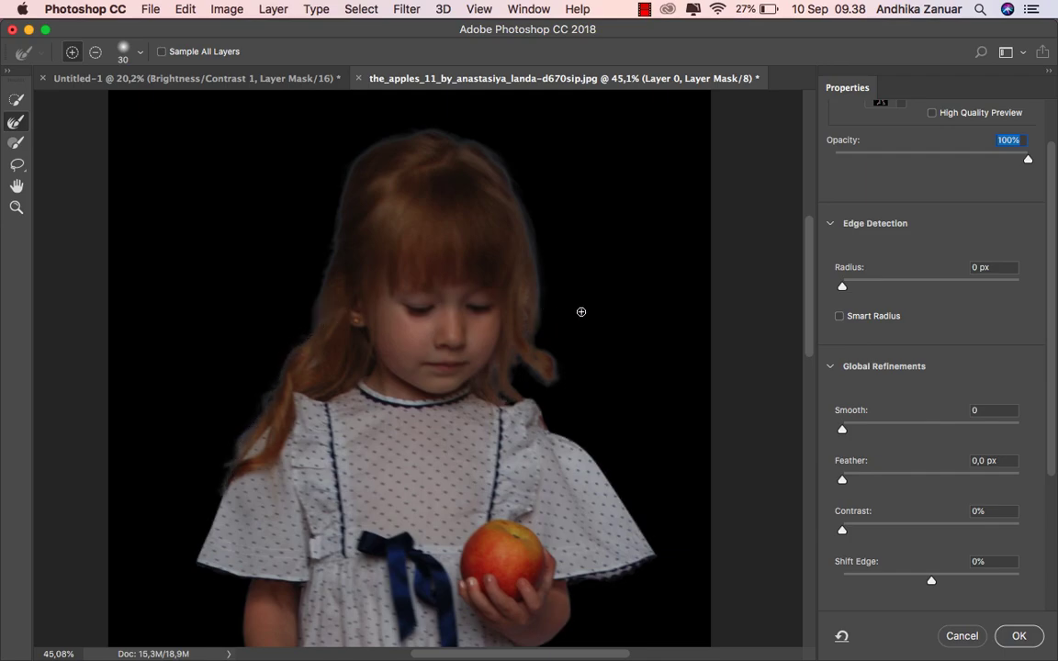
Step: Enable Decontaminate Colors and output the result as a masked layer copy
{"action": "scroll", "coordinate": [1053, 368], "scroll_direction": "down", "scroll_amount": 4}
{"action": "scroll", "coordinate": [1042, 505], "scroll_direction": "down", "scroll_amount": 1}
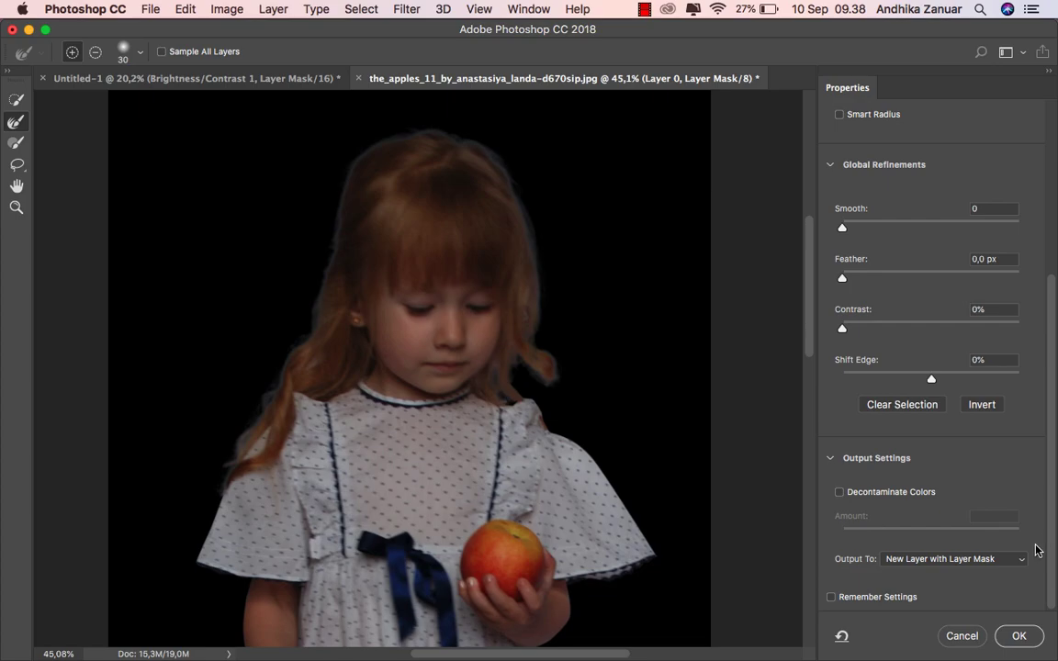
{"action": "left_click", "coordinate": [839, 492]}
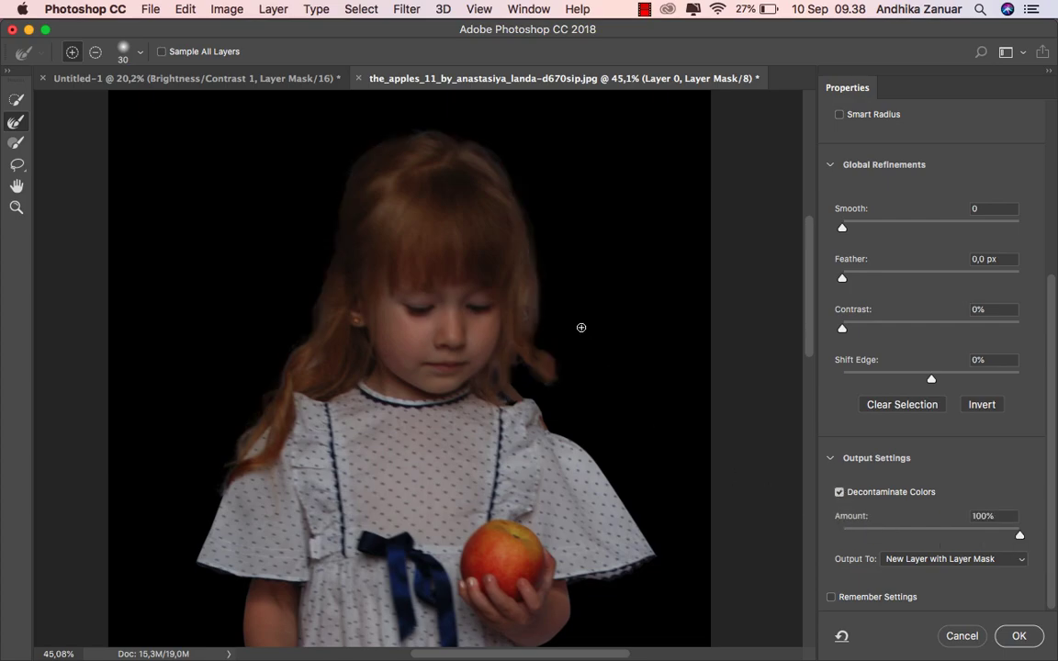
{"action": "left_click", "coordinate": [999, 632]}
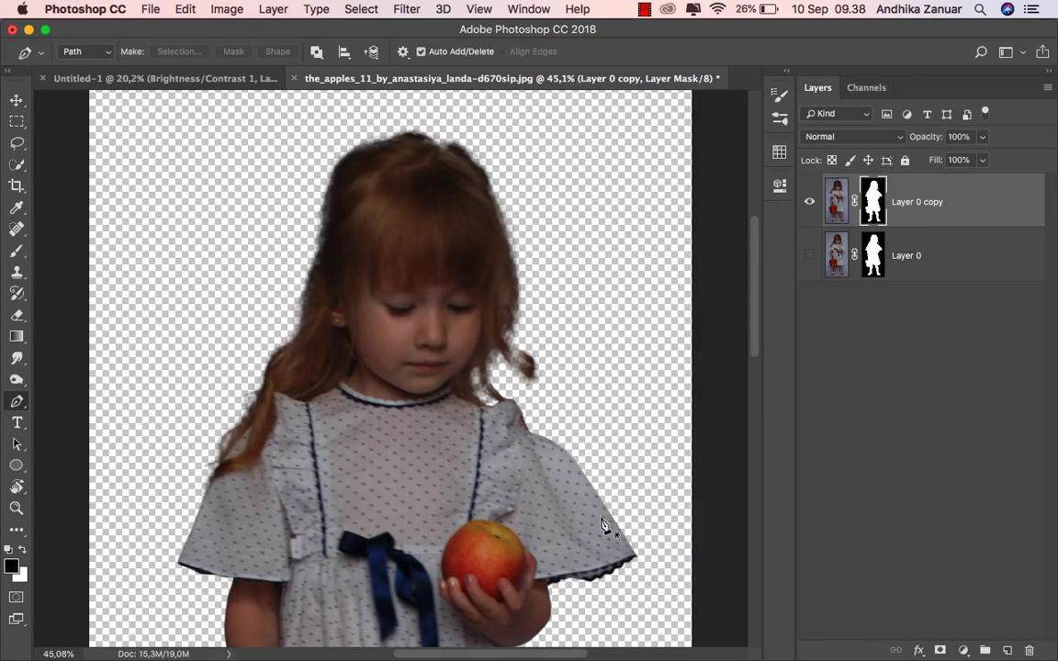
Step: Apply the Layer 0 copy's mask permanently
{"action": "scroll", "coordinate": [544, 473], "scroll_direction": "down", "scroll_amount": 2}
{"action": "scroll", "coordinate": [544, 473], "scroll_direction": "down", "scroll_amount": 3}
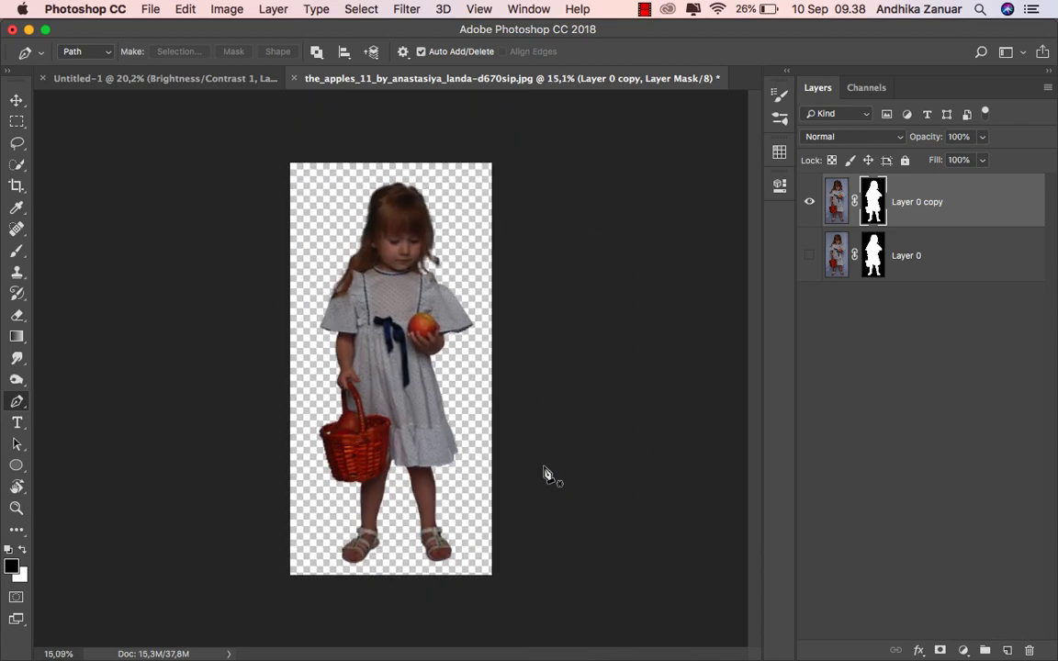
{"action": "right_click", "coordinate": [872, 202]}
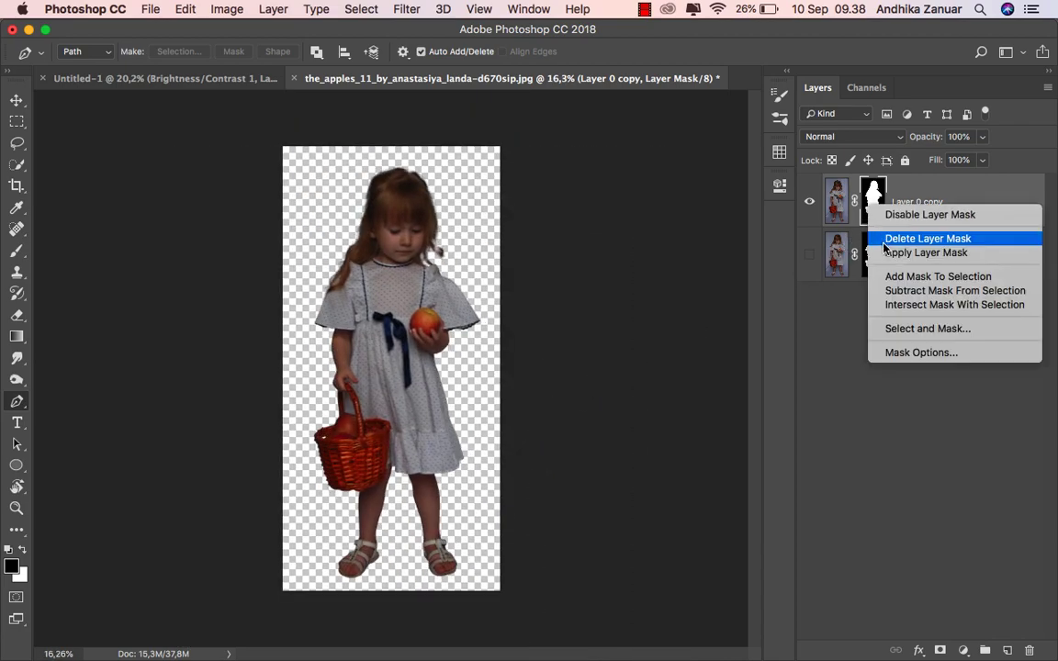
{"action": "left_click", "coordinate": [895, 252]}
Step: Drag the cut-out girl into the Untitled-1 composite and centre her horizontally
{"action": "left_click", "coordinate": [18, 103]}
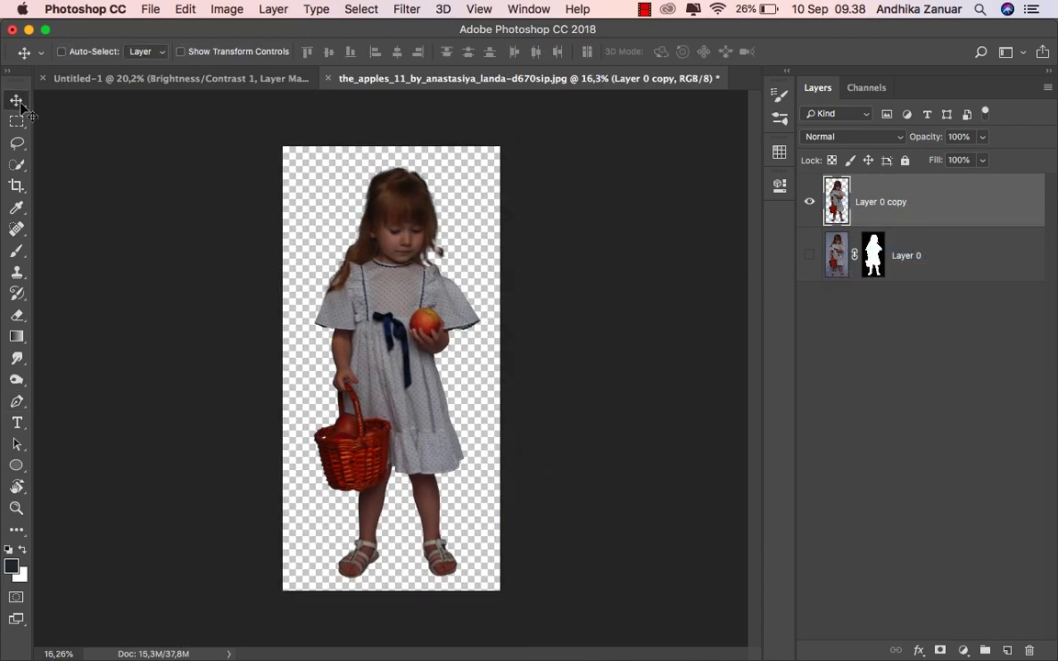
{"action": "left_click_drag", "start_coordinate": [404, 242], "coordinate": [218, 82]}
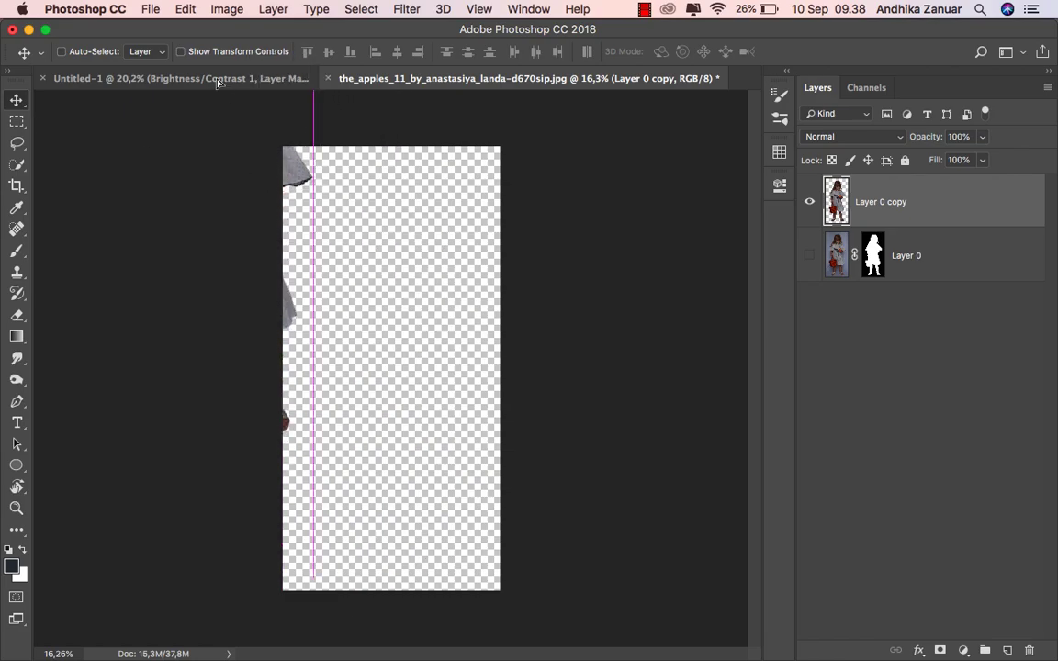
{"action": "left_click_drag", "start_coordinate": [432, 289], "coordinate": [395, 347]}
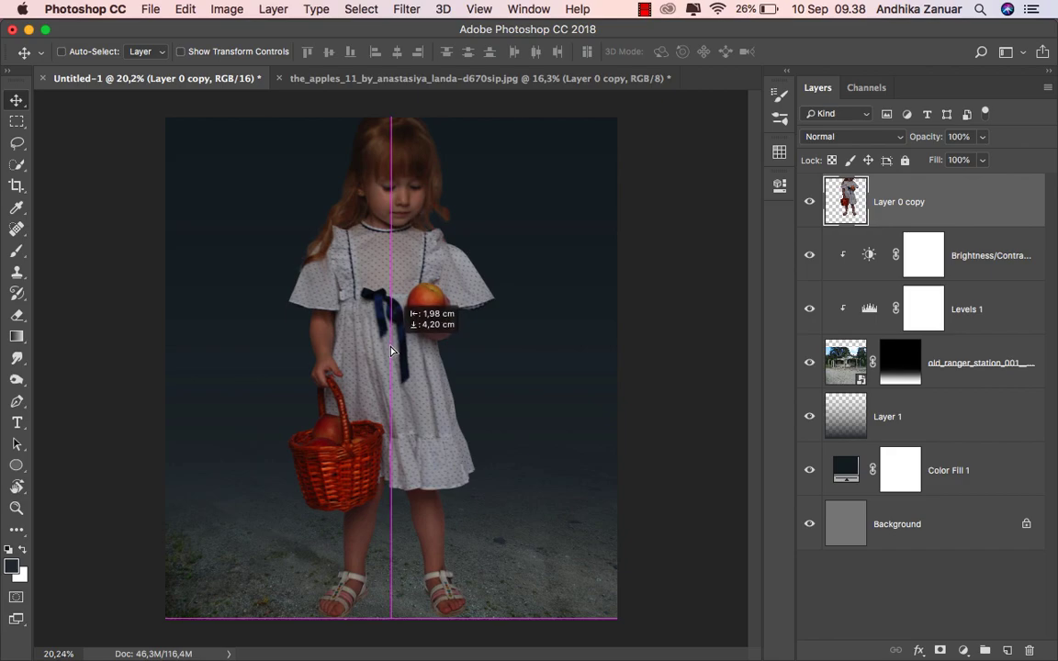
{"action": "left_click_drag", "start_coordinate": [394, 347], "coordinate": [387, 347]}
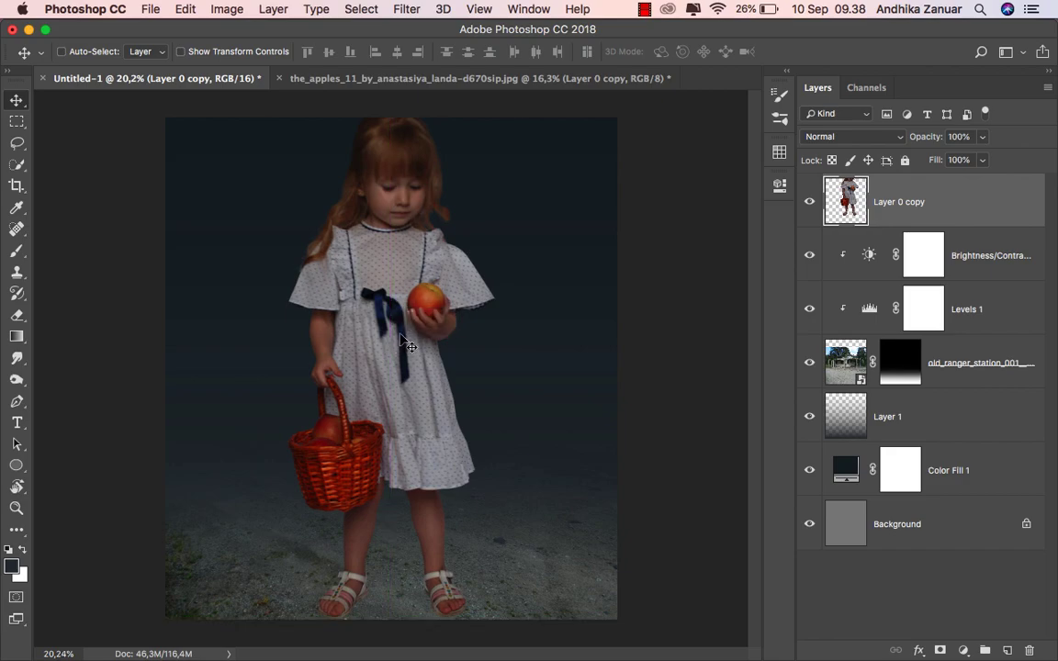
Step: Rename the girl's layer to 'model'
{"action": "double_click", "coordinate": [892, 202]}
{"action": "type", "text": "model"}
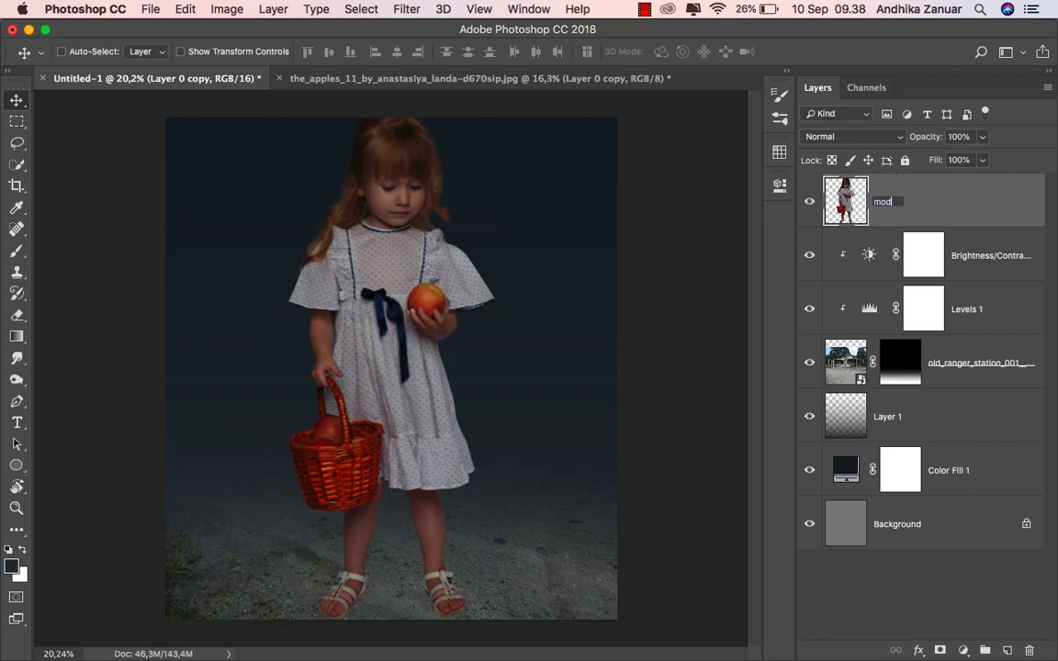
{"action": "key", "text": "Return"}
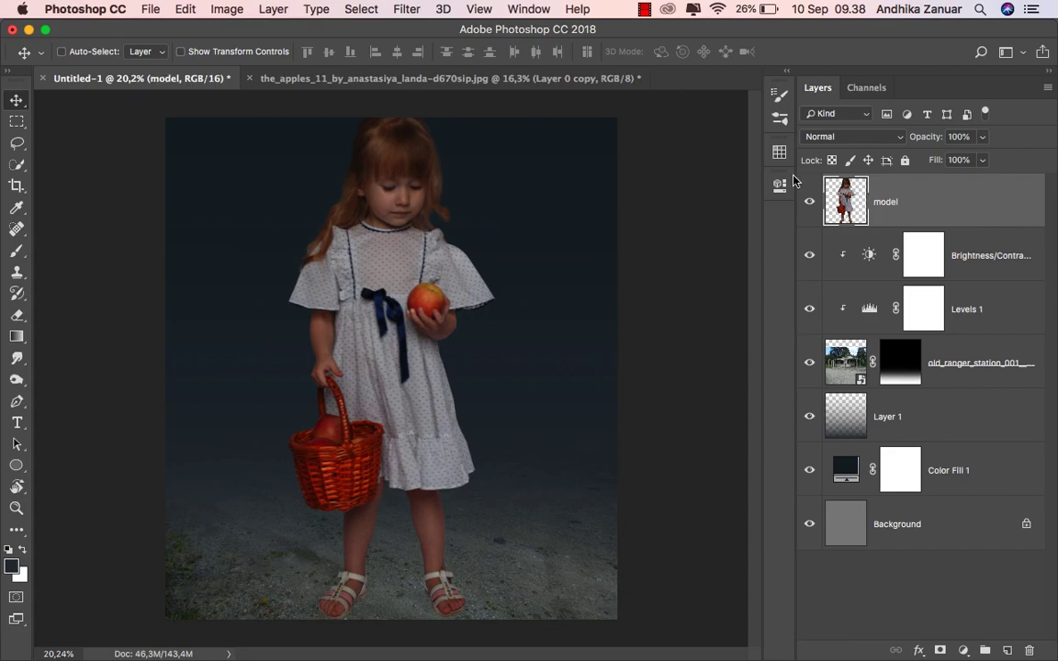
{"action": "left_click", "coordinate": [410, 11]}
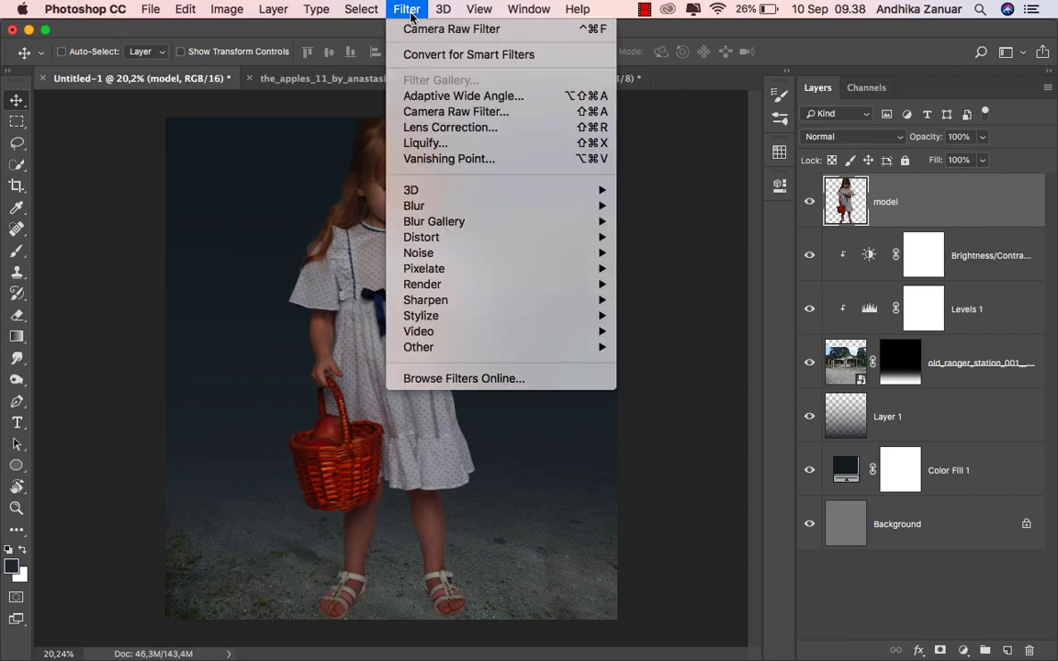
{"action": "mouse_move", "coordinate": [425, 300]}
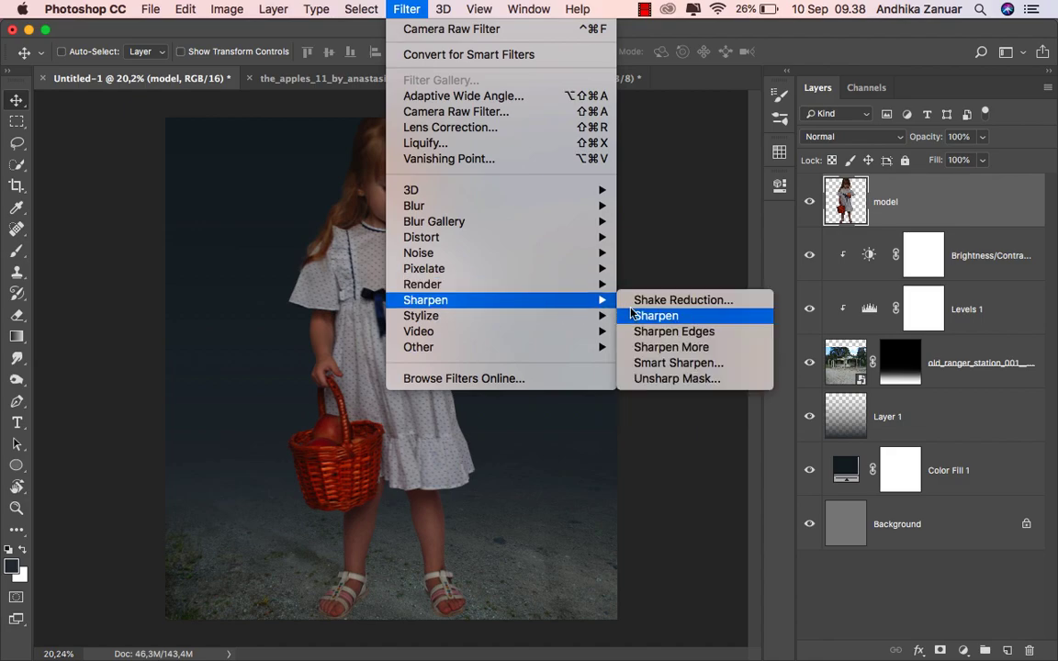
Step: Apply Shake Reduction to the model layer, then toggle its visibility to compare
{"action": "left_click", "coordinate": [662, 301]}
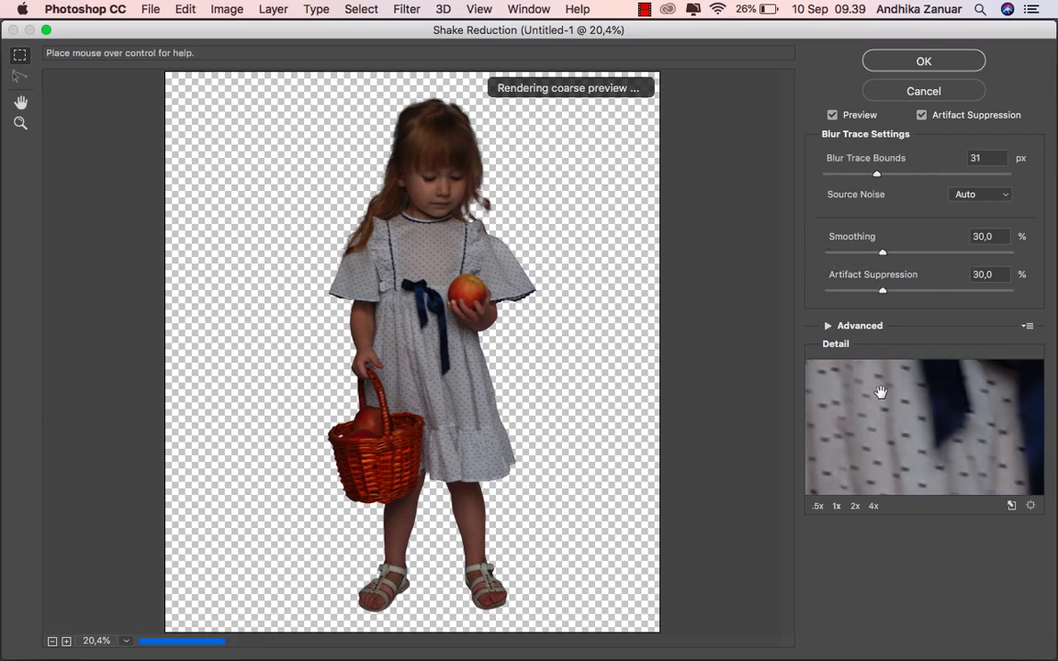
{"action": "mouse_move", "coordinate": [893, 406]}
{"action": "left_mouse_down"}
{"action": "mouse_move", "coordinate": [912, 455]}
{"action": "mouse_move", "coordinate": [905, 405]}
{"action": "left_mouse_up"}
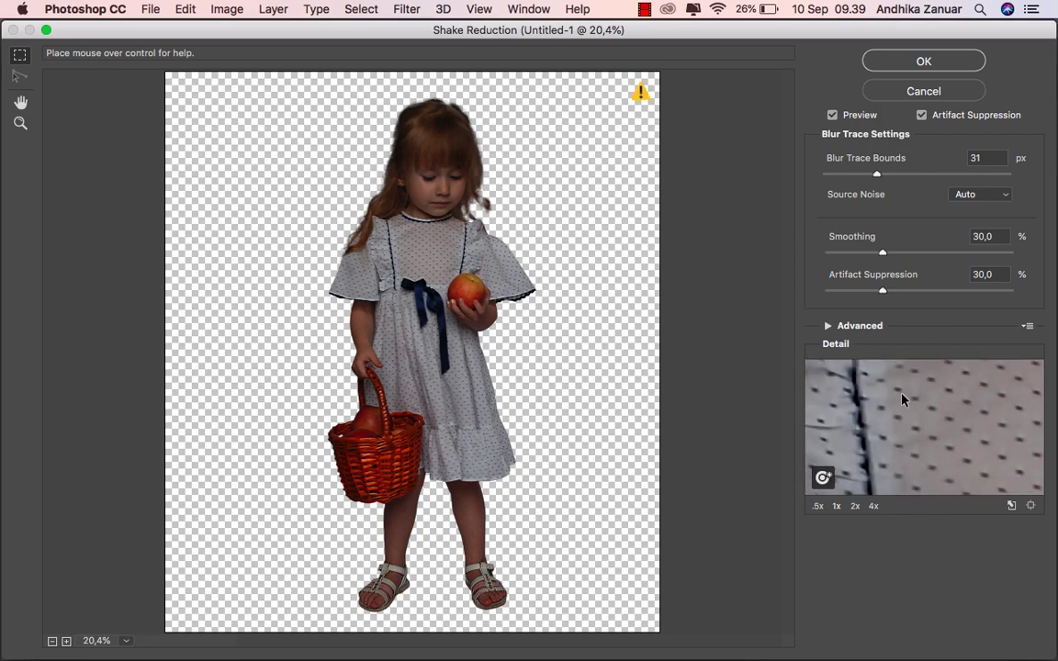
{"action": "left_click", "coordinate": [925, 63]}
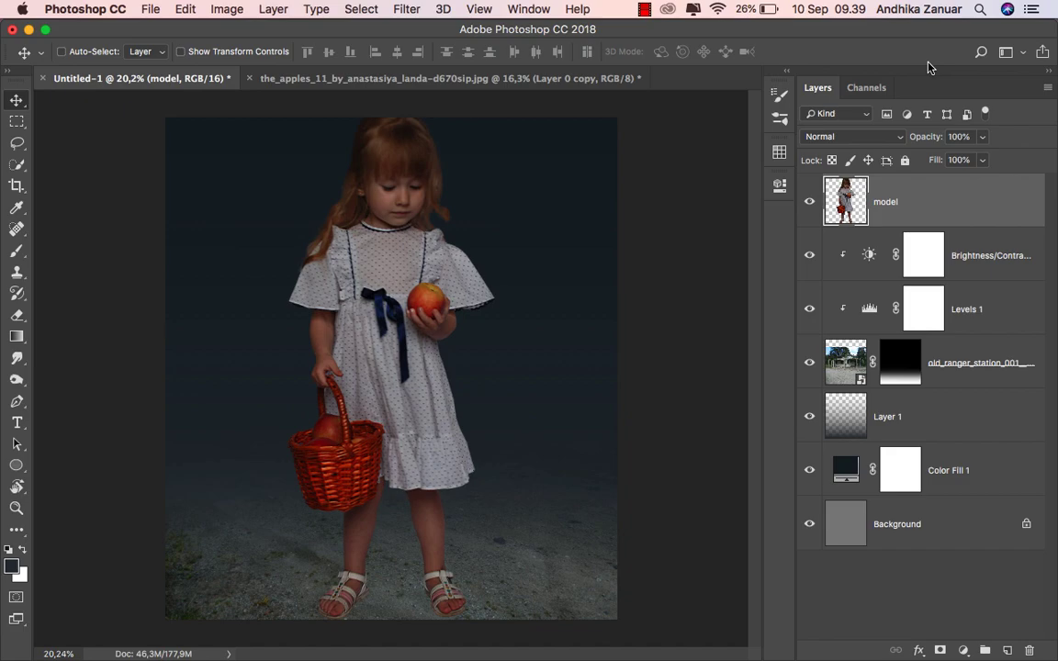
{"action": "left_click", "coordinate": [808, 202]}
{"action": "left_click", "coordinate": [808, 202]}
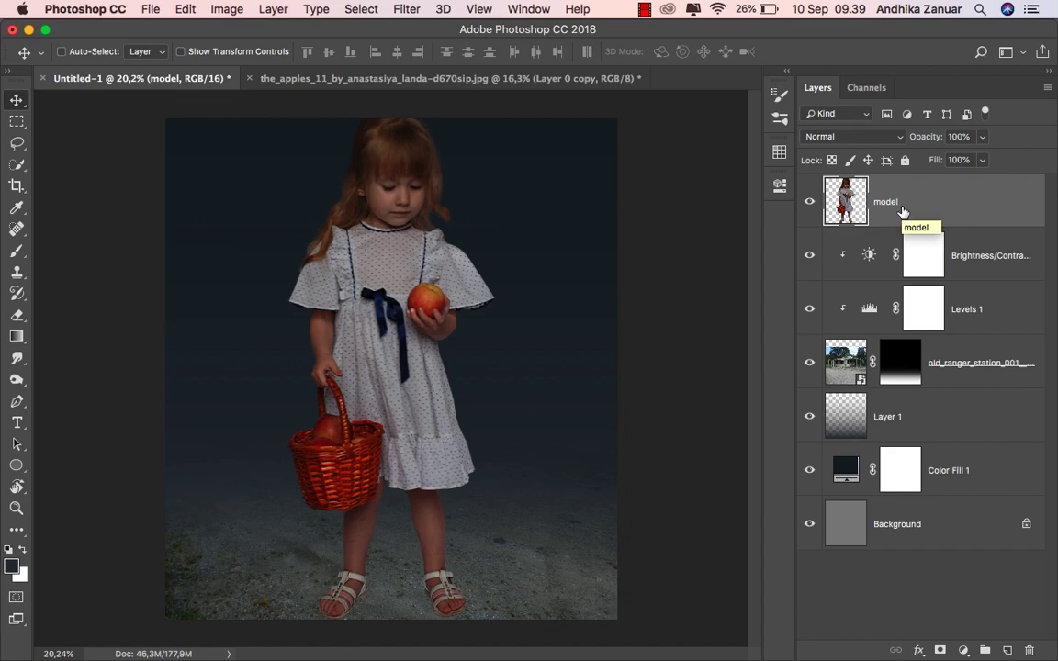
Step: Free-transform the model layer down to about 74% and nudge her slightly right
{"action": "key", "text": "ctrl+t"}
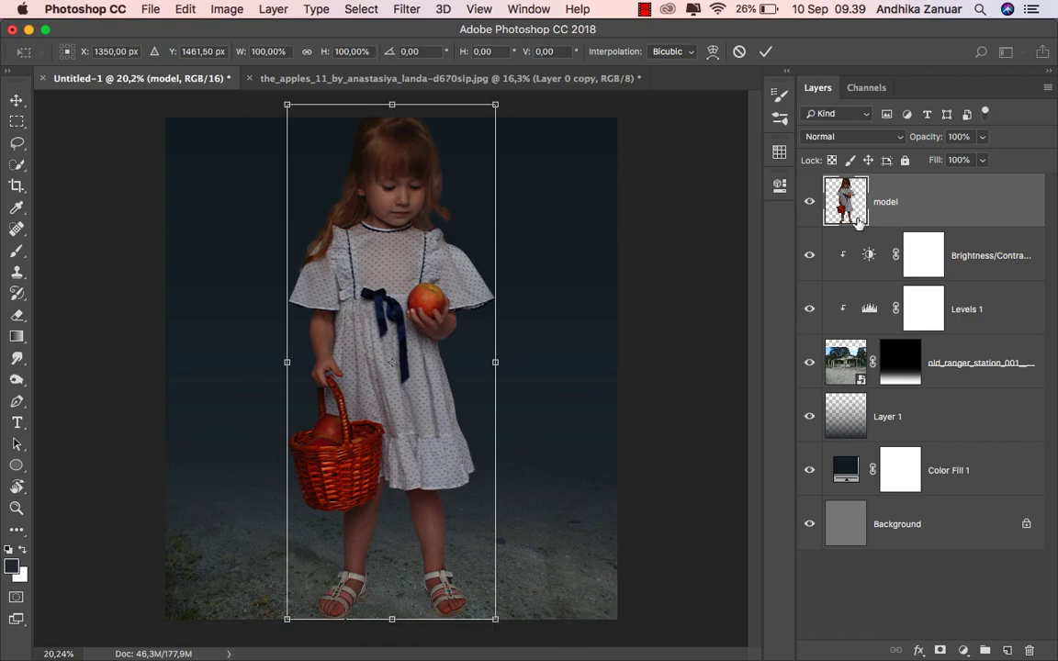
{"action": "left_click_drag", "start_coordinate": [493, 108], "coordinate": [469, 189]}
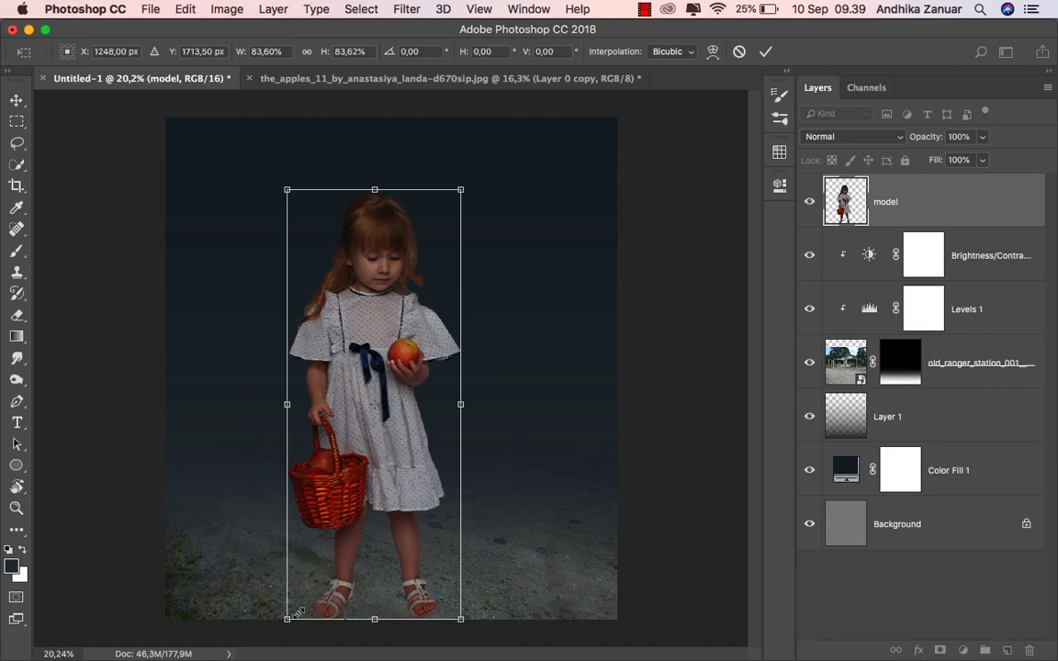
{"action": "left_click_drag", "start_coordinate": [281, 623], "coordinate": [319, 579]}
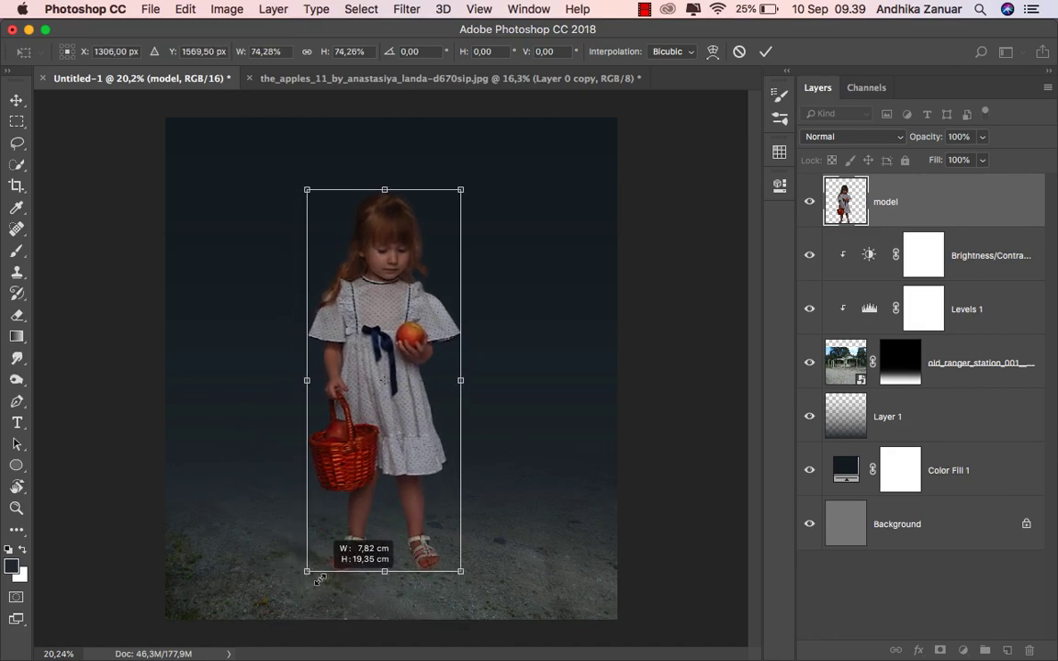
{"action": "left_click_drag", "start_coordinate": [319, 578], "coordinate": [320, 578]}
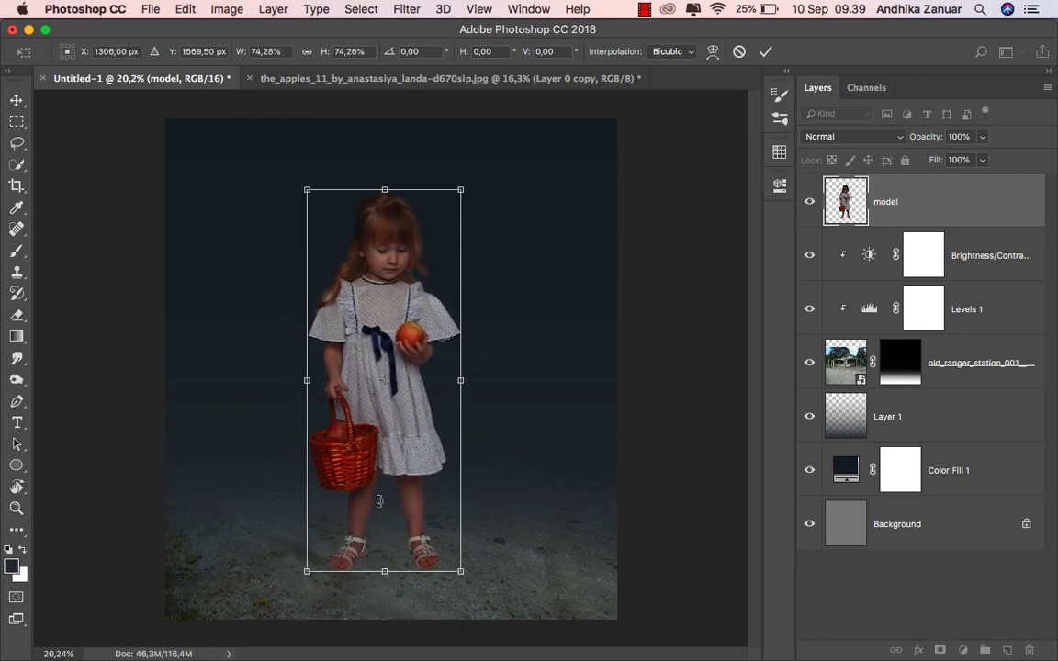
{"action": "left_click", "coordinate": [765, 51]}
{"action": "left_click_drag", "start_coordinate": [358, 287], "coordinate": [364, 287]}
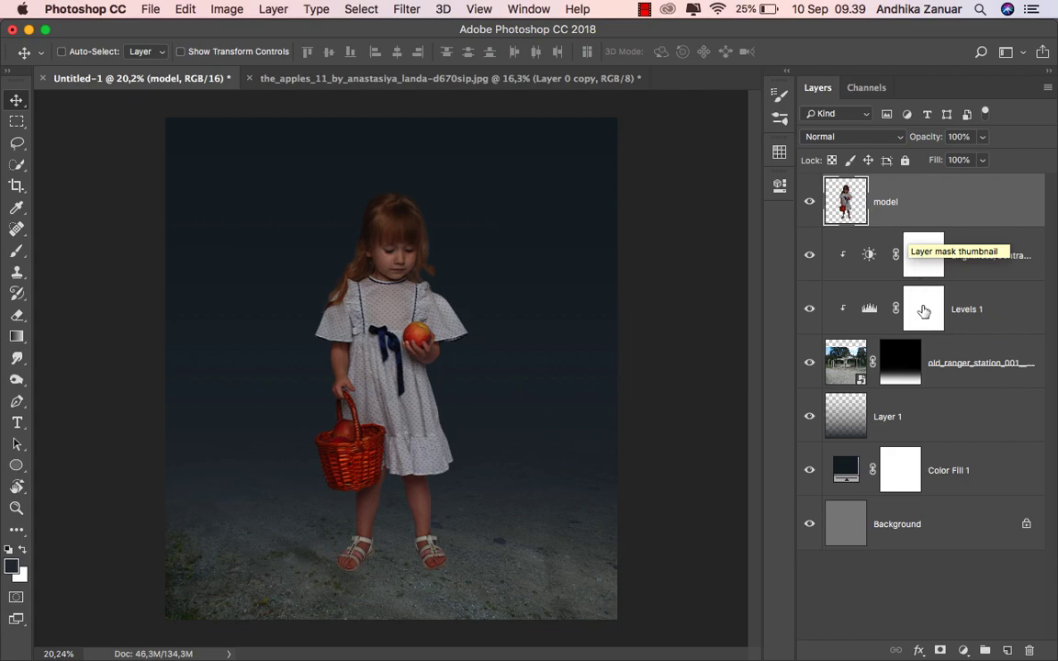
Step: Add a Vibrance adjustment layer clipped to the model layer, with vibrance -36
{"action": "left_click", "coordinate": [964, 643]}
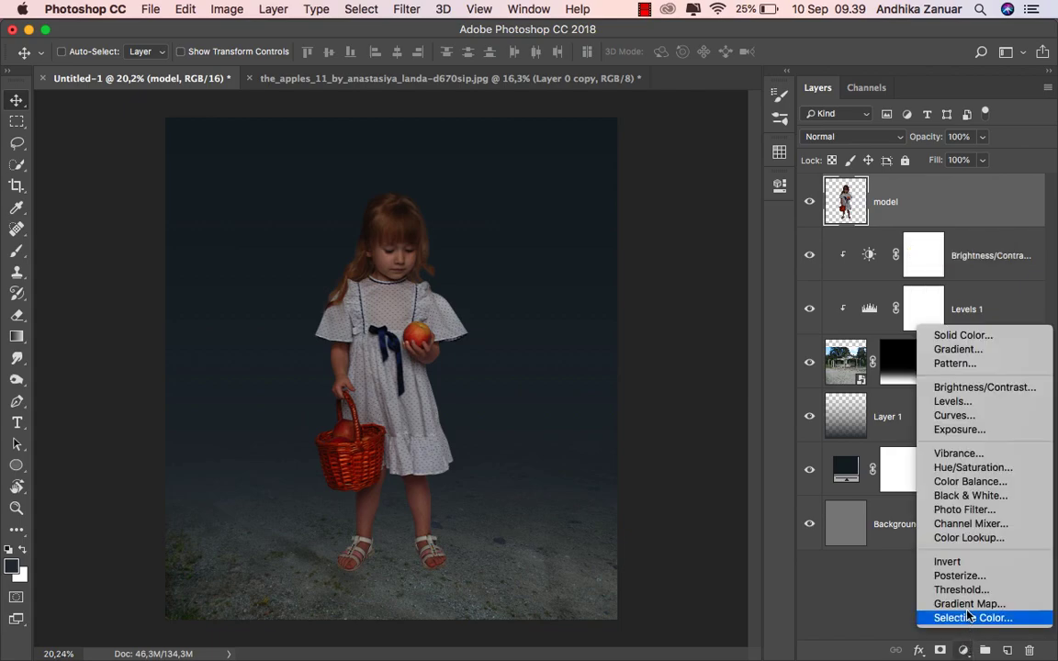
{"action": "left_click", "coordinate": [968, 459]}
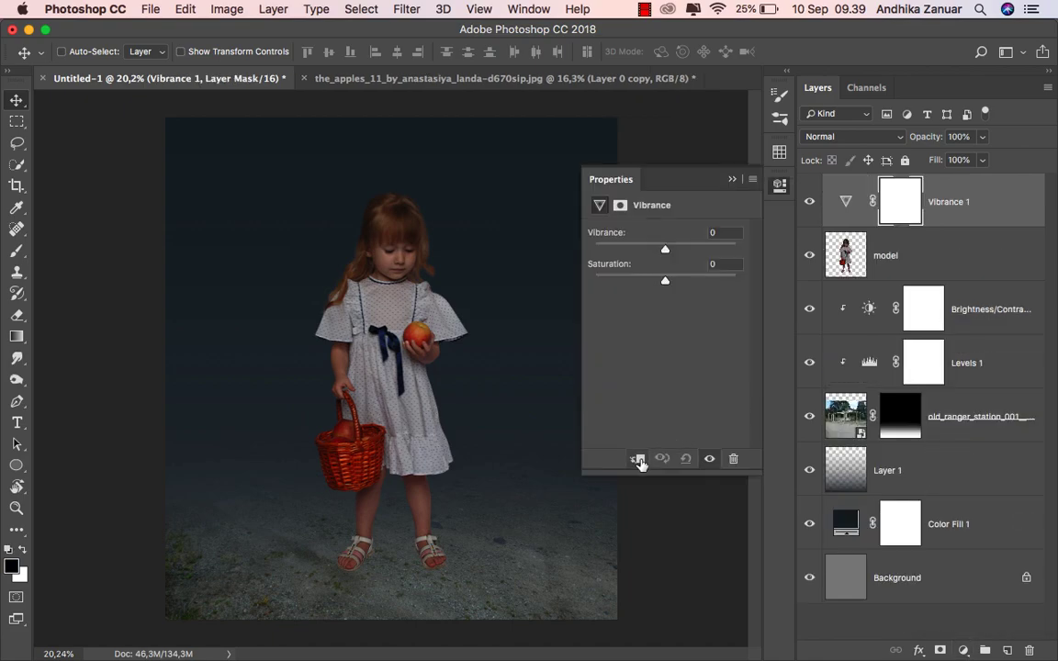
{"action": "left_click", "coordinate": [637, 459]}
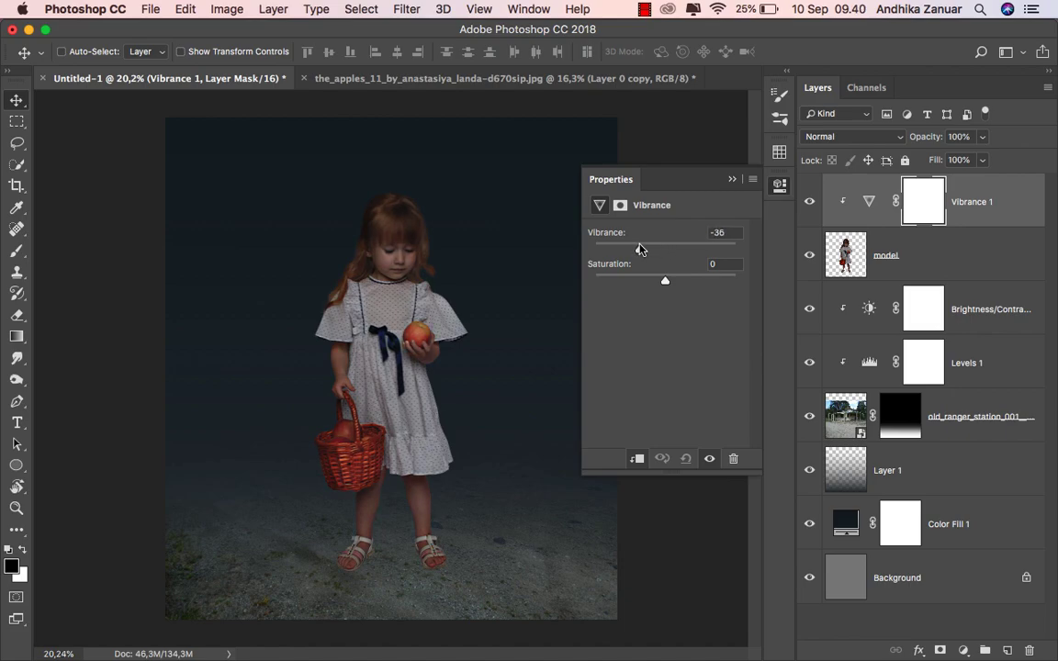
{"action": "left_click", "coordinate": [731, 181]}
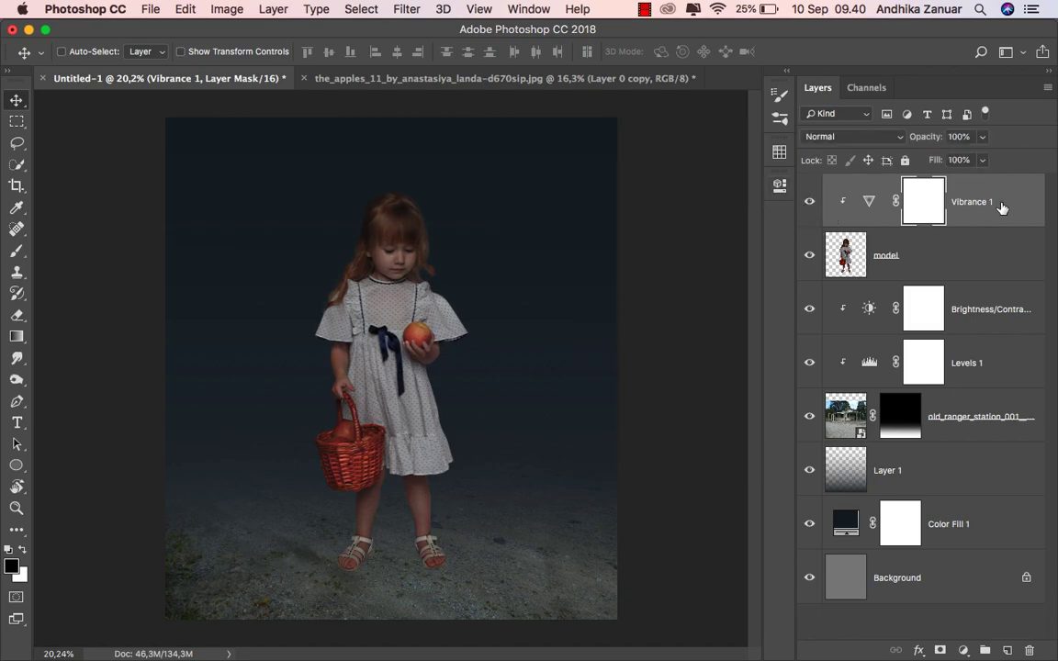
{"action": "left_click", "coordinate": [969, 309]}
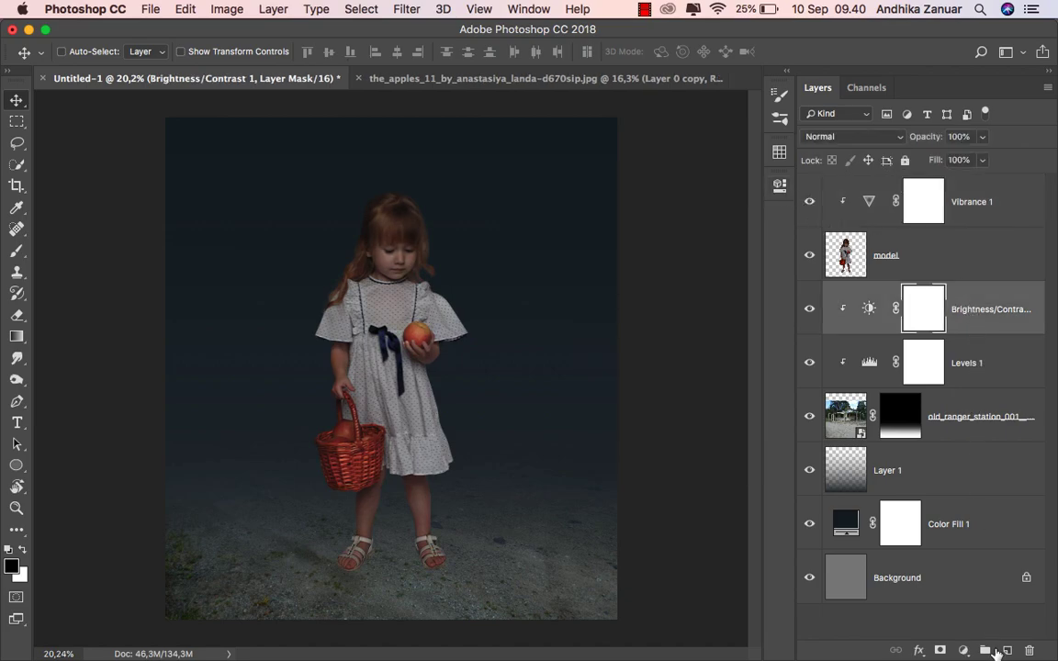
Step: Add a new layer named 'sd' beneath the girl, ready for brush painting
{"action": "left_click", "coordinate": [1004, 651]}
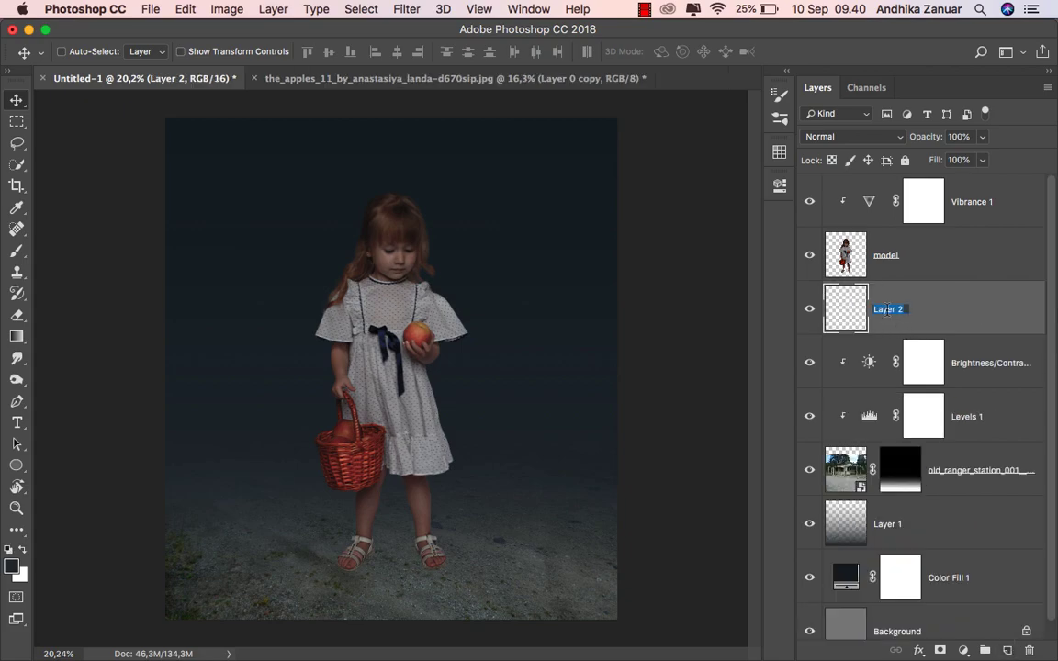
{"action": "type", "text": "sd"}
{"action": "key", "text": "Return"}
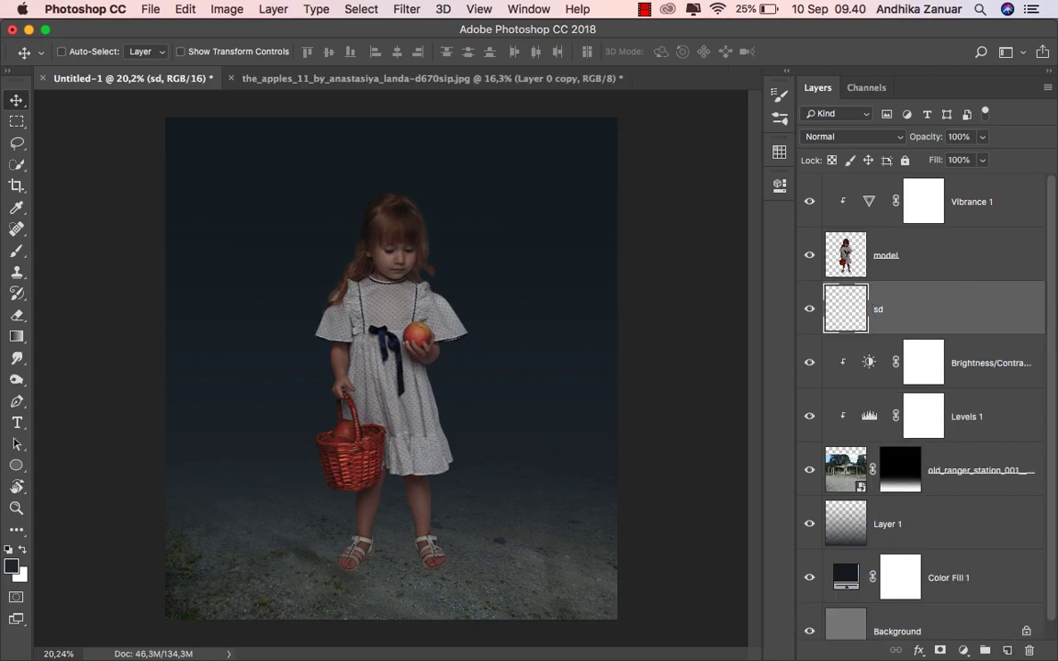
{"action": "left_click", "coordinate": [17, 251]}
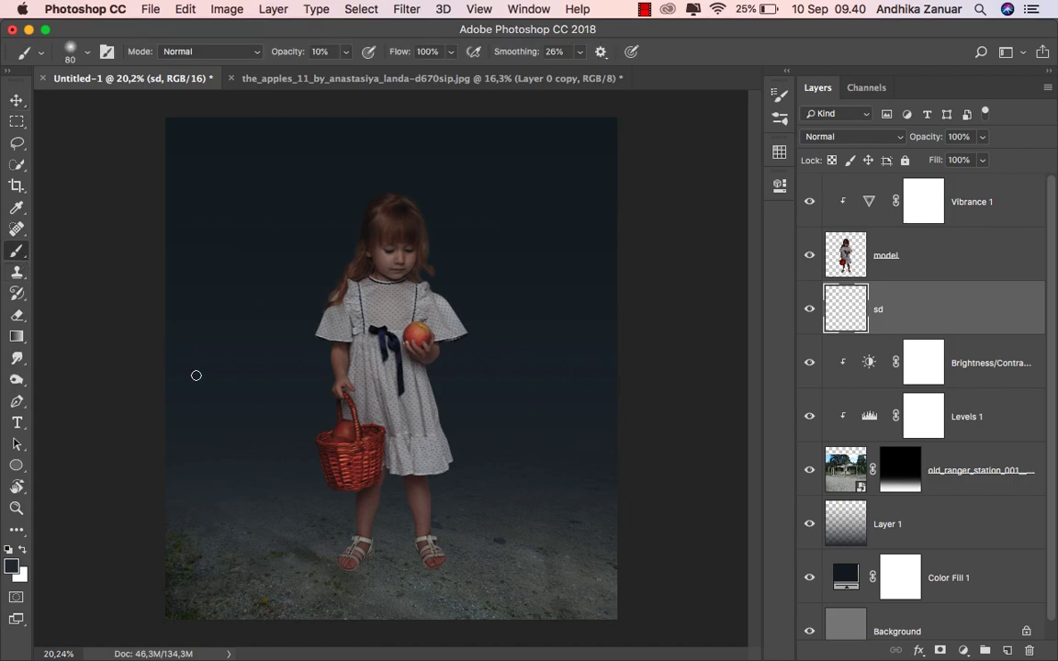
{"action": "scroll", "coordinate": [393, 574], "scroll_direction": "up", "scroll_amount": 1}
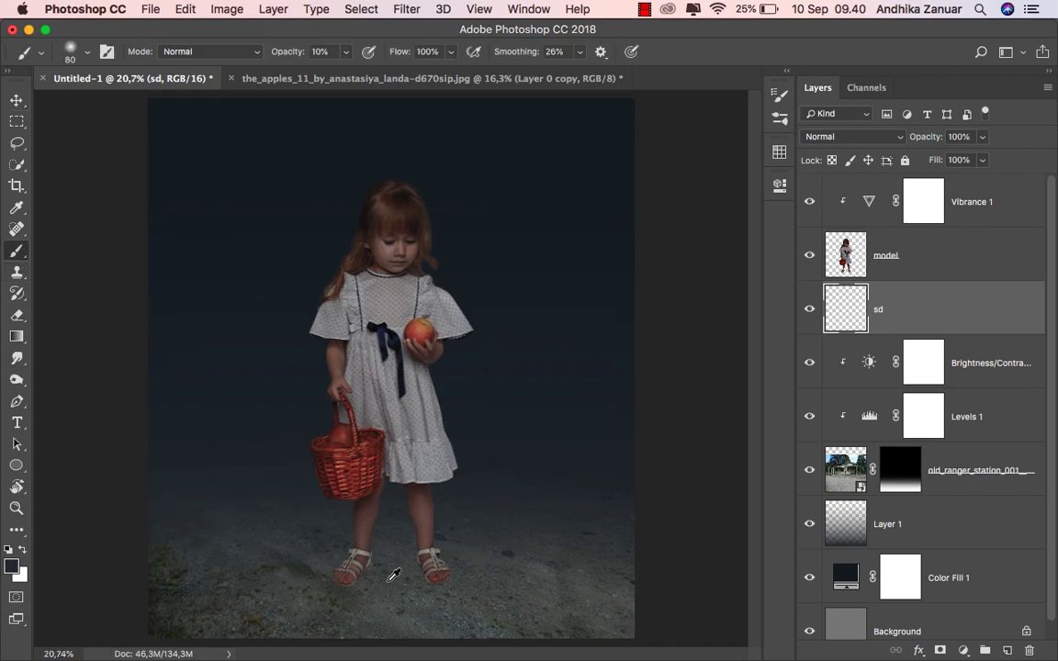
{"action": "scroll", "coordinate": [393, 579], "scroll_direction": "up", "scroll_amount": 2}
{"action": "scroll", "coordinate": [395, 587], "scroll_direction": "up", "scroll_amount": 2}
{"action": "scroll", "coordinate": [398, 601], "scroll_direction": "up", "scroll_amount": 1}
{"action": "scroll", "coordinate": [398, 602], "scroll_direction": "up", "scroll_amount": 1}
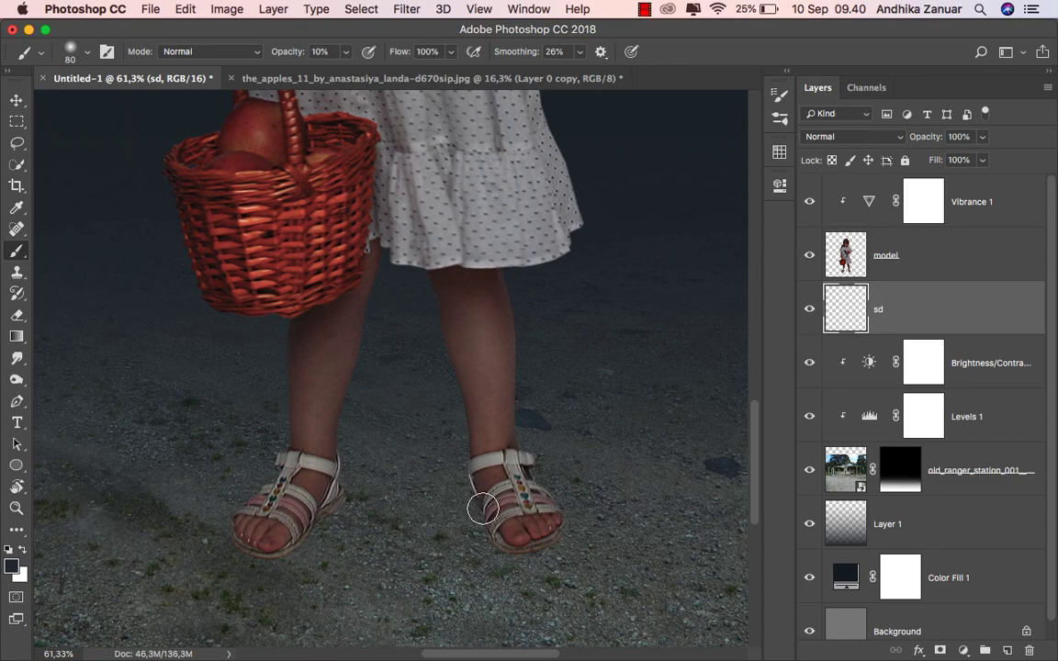
Step: Paint soft, faint black shadows under the right and left sandals
{"action": "left_click_drag", "start_coordinate": [482, 506], "coordinate": [477, 501]}
{"action": "key", "text": "d"}
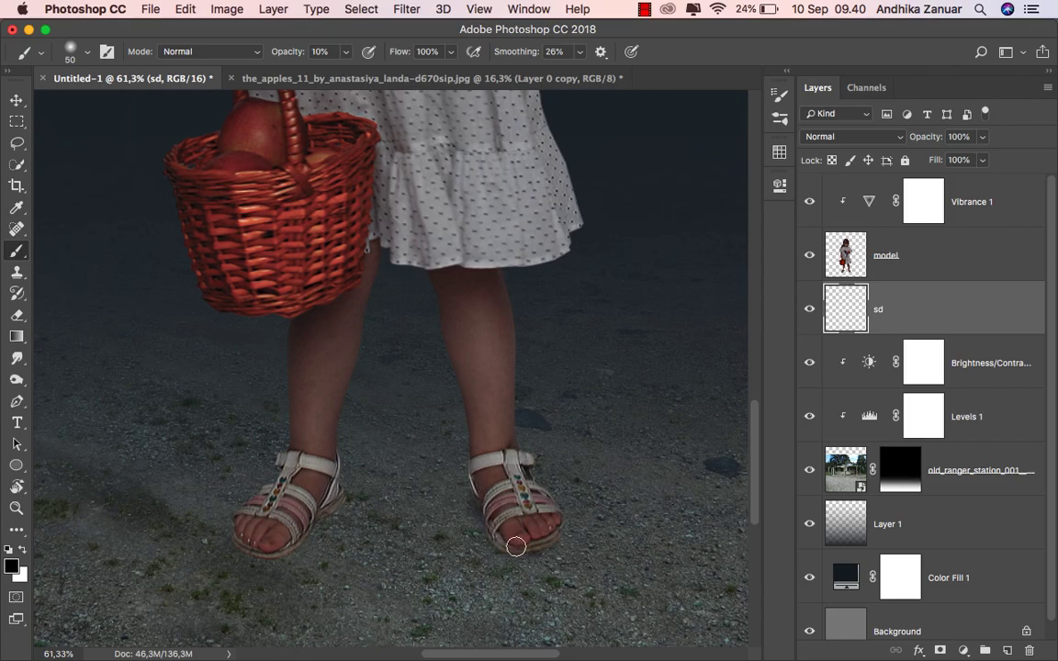
{"action": "left_click_drag", "start_coordinate": [483, 495], "coordinate": [528, 556]}
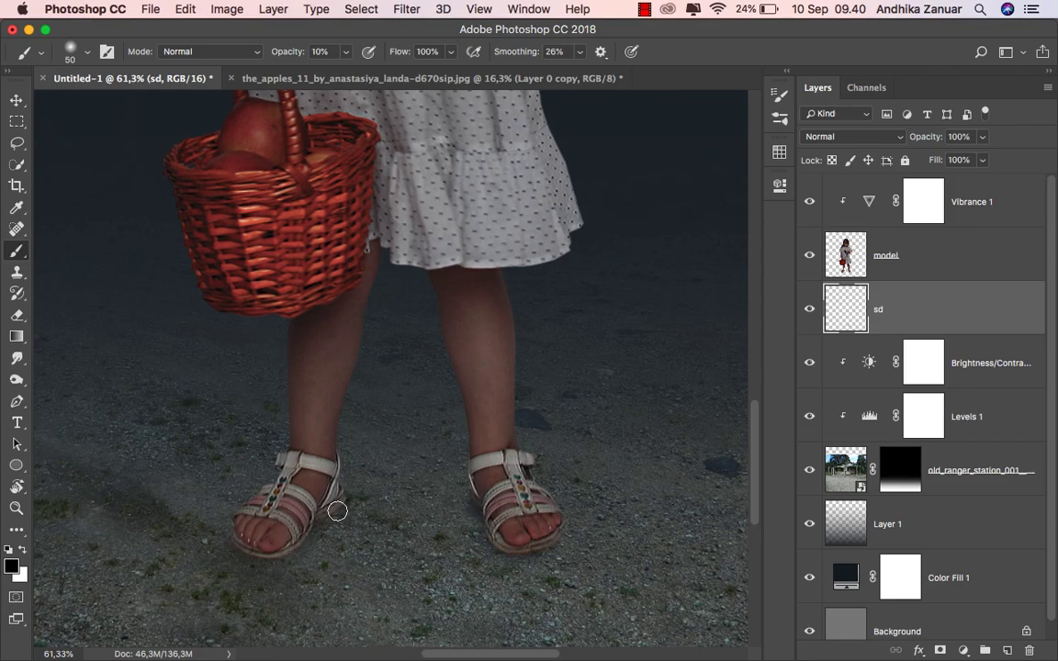
{"action": "left_click_drag", "start_coordinate": [305, 535], "coordinate": [248, 545]}
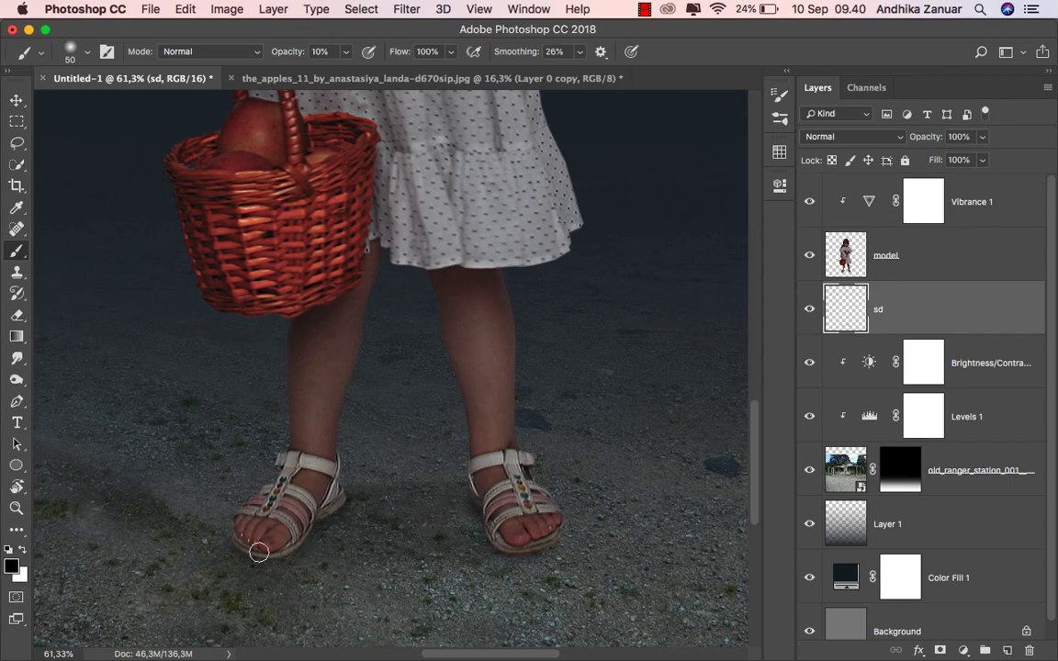
{"action": "scroll", "coordinate": [526, 550], "scroll_direction": "down", "scroll_amount": 1}
{"action": "scroll", "coordinate": [527, 549], "scroll_direction": "down", "scroll_amount": 4}
{"action": "scroll", "coordinate": [528, 547], "scroll_direction": "down", "scroll_amount": 2}
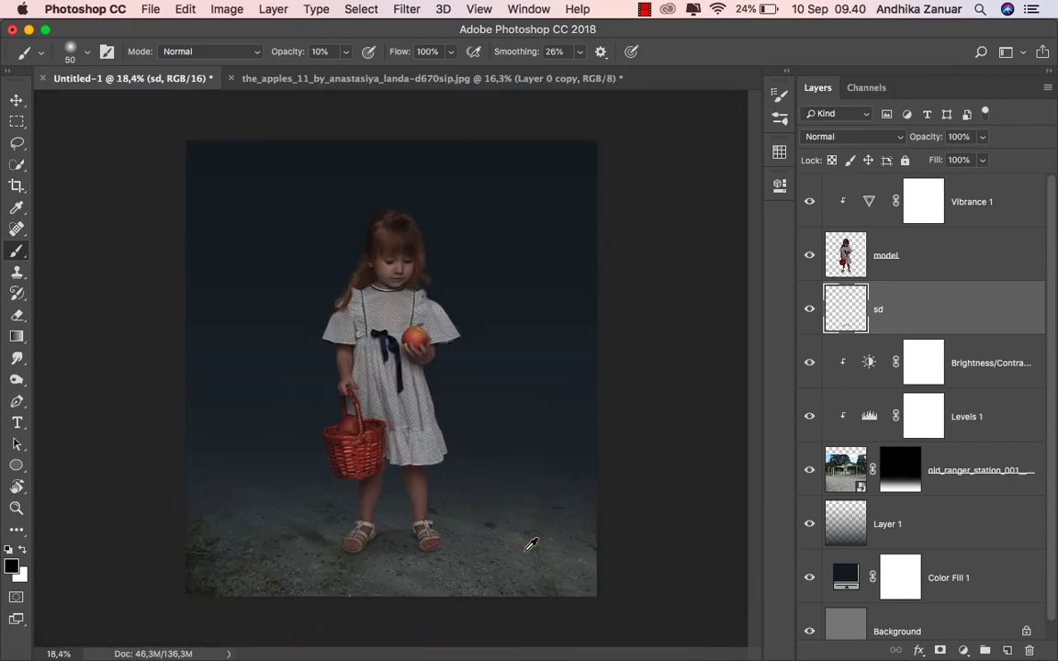
{"action": "scroll", "coordinate": [531, 545], "scroll_direction": "down", "scroll_amount": 1}
{"action": "scroll", "coordinate": [531, 545], "scroll_direction": "up", "scroll_amount": 2}
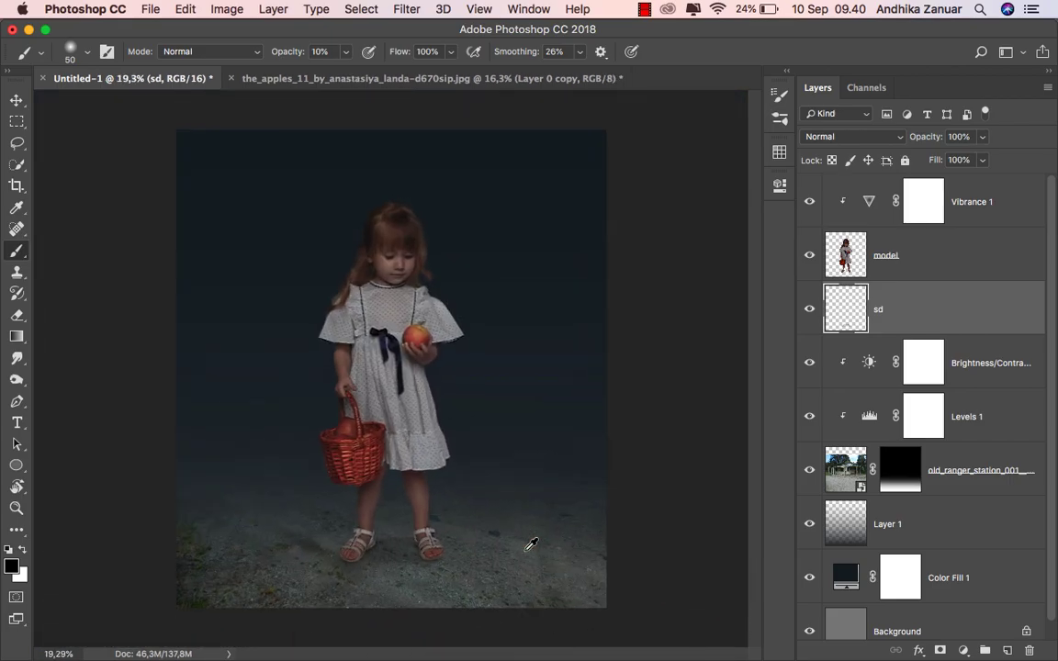
{"action": "left_click", "coordinate": [16, 99]}
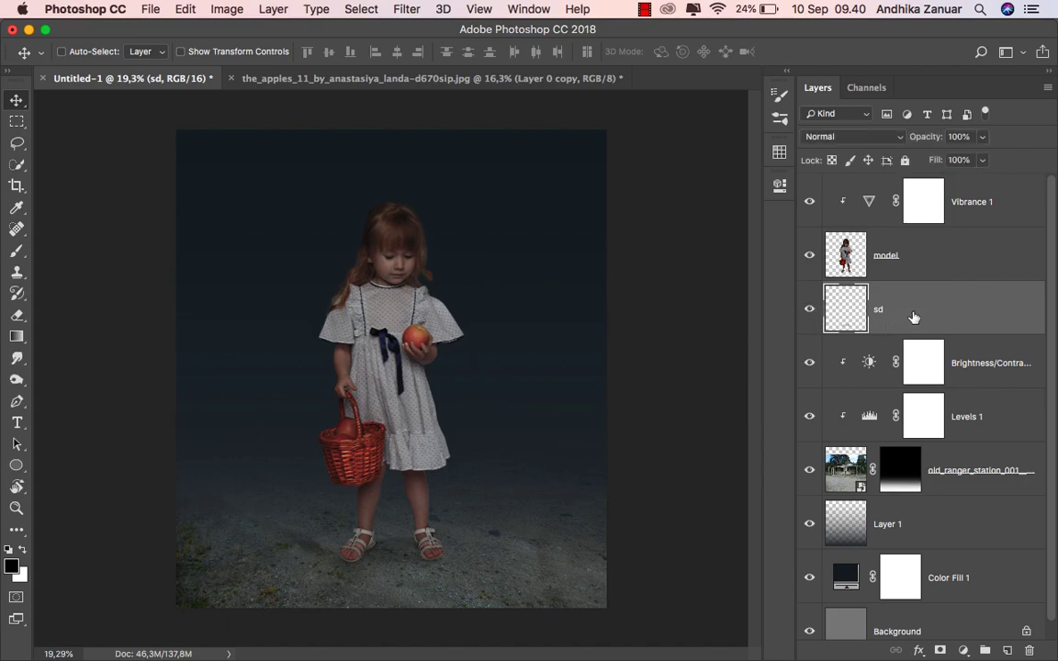
Step: Flip the old_ranger_station ground texture layer horizontally and commit the transform
{"action": "left_click", "coordinate": [957, 471]}
{"action": "left_click", "coordinate": [809, 470]}
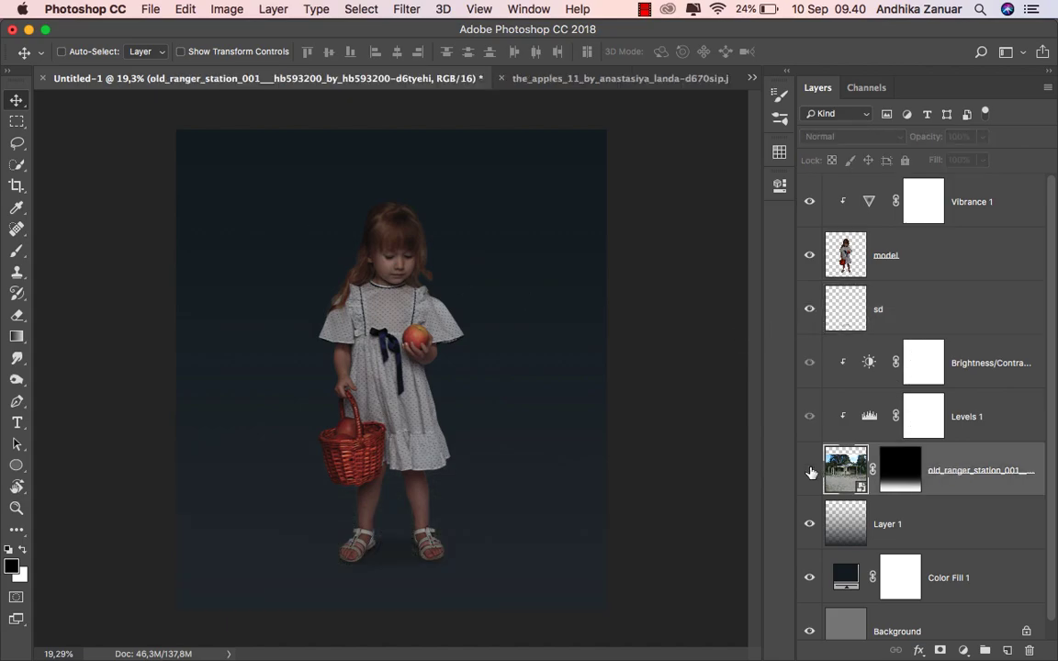
{"action": "left_click", "coordinate": [810, 470]}
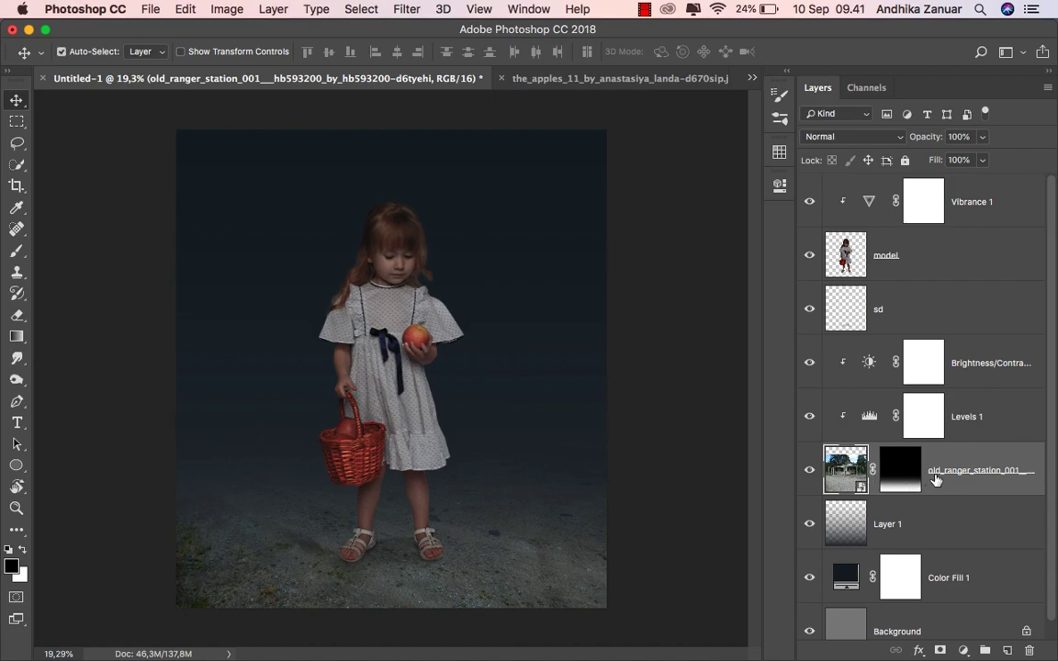
{"action": "key", "text": "super+t"}
{"action": "right_click", "coordinate": [512, 420]}
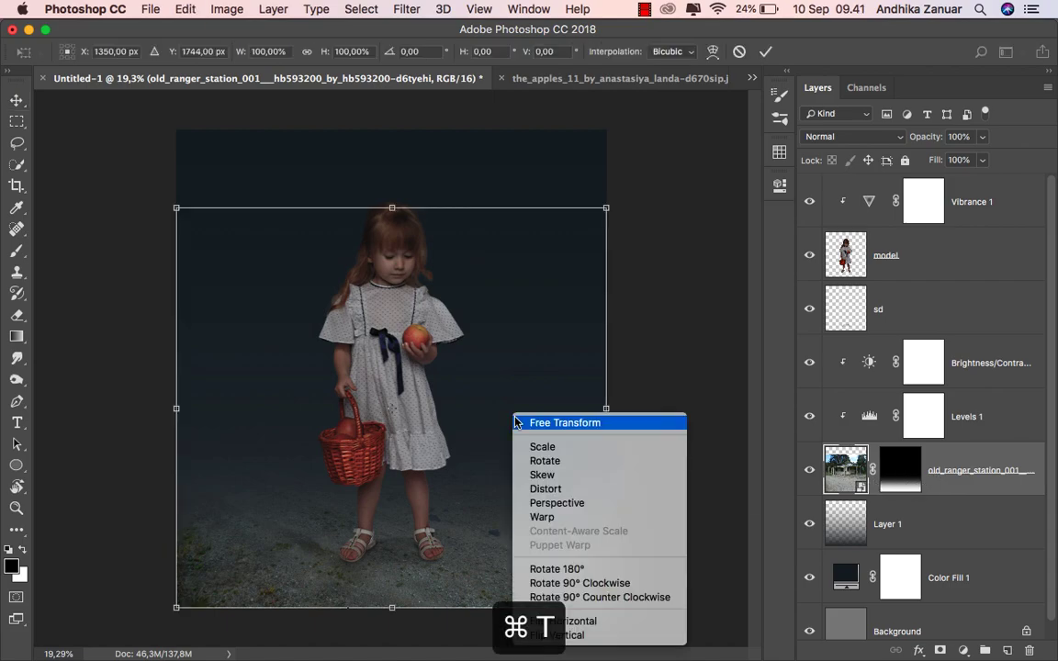
{"action": "left_click", "coordinate": [569, 620]}
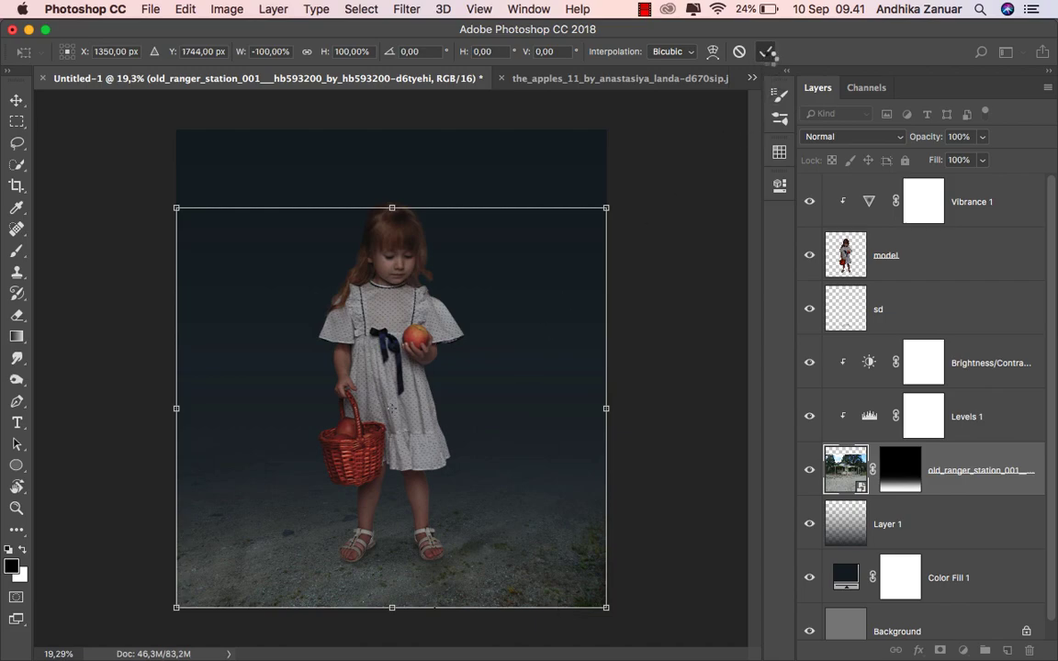
{"action": "left_click", "coordinate": [765, 52]}
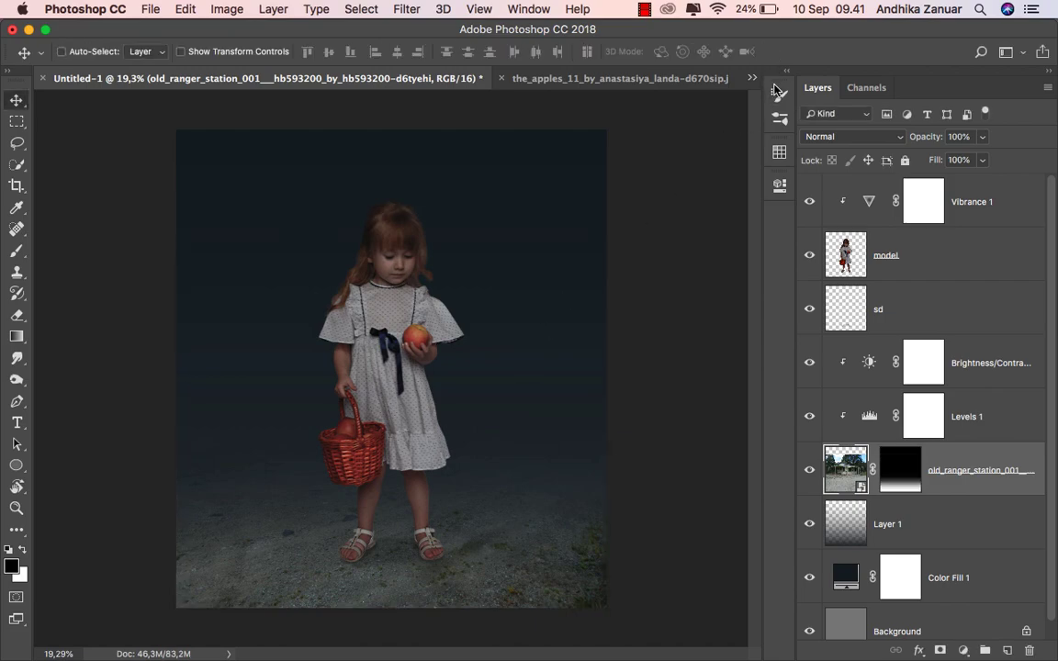
{"action": "left_click", "coordinate": [974, 203]}
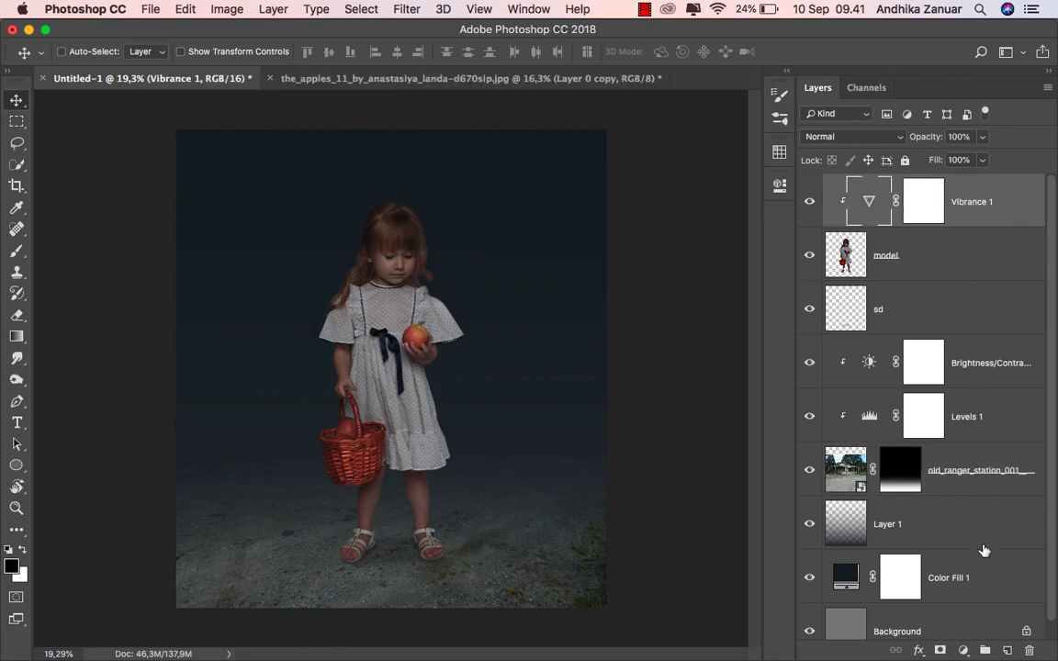
Step: Add a new Layer 2 at the top, clipped to the layers beneath
{"action": "left_click", "coordinate": [1006, 650]}
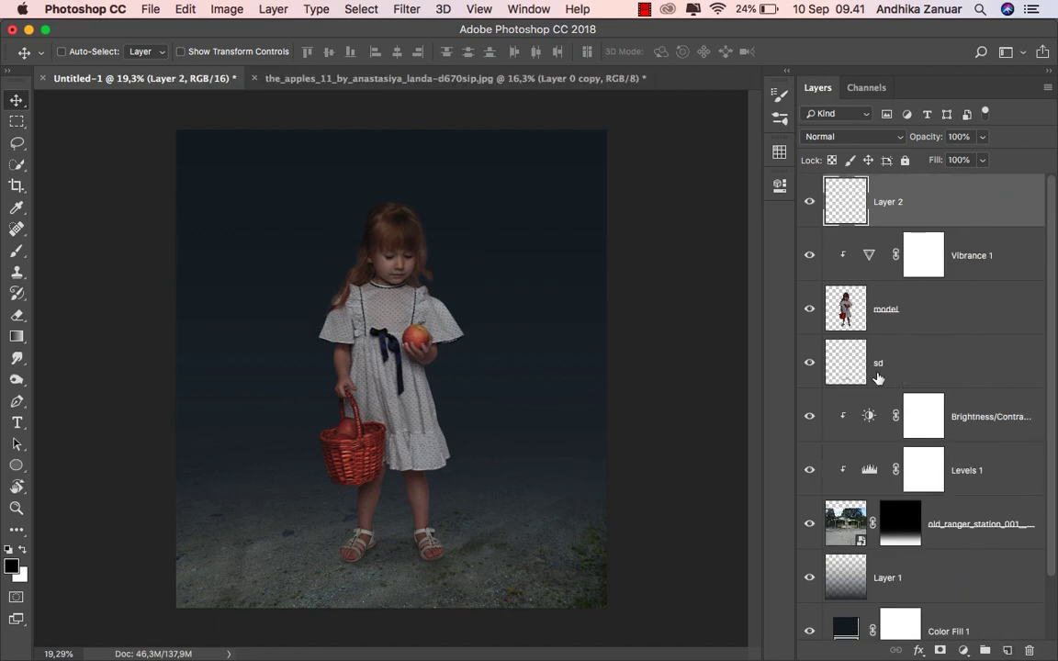
{"action": "right_click", "coordinate": [923, 213]}
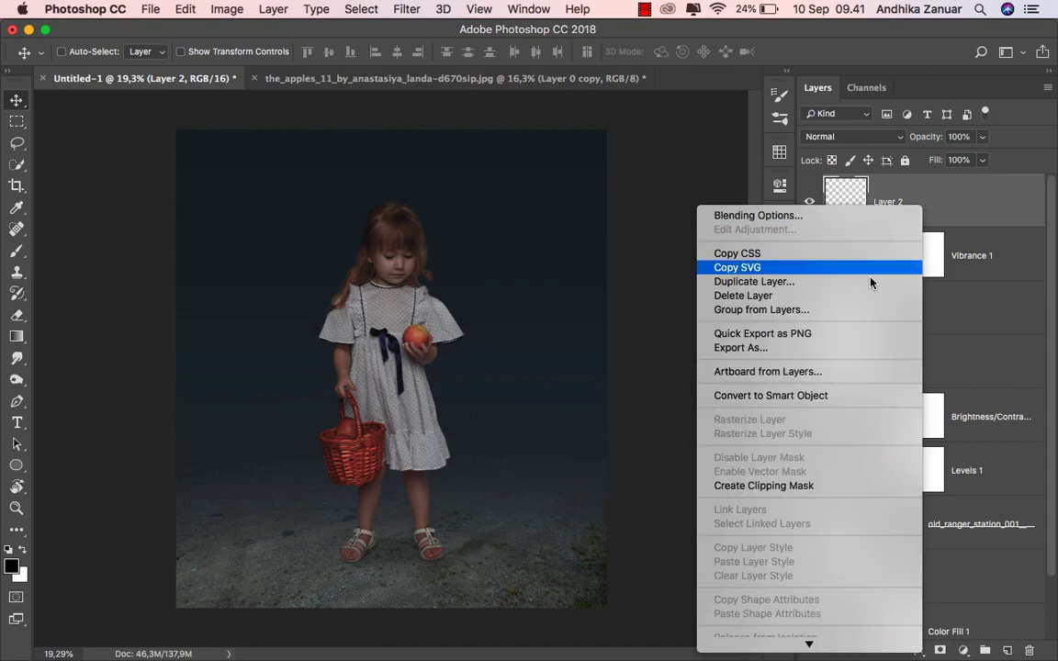
{"action": "left_click", "coordinate": [808, 490]}
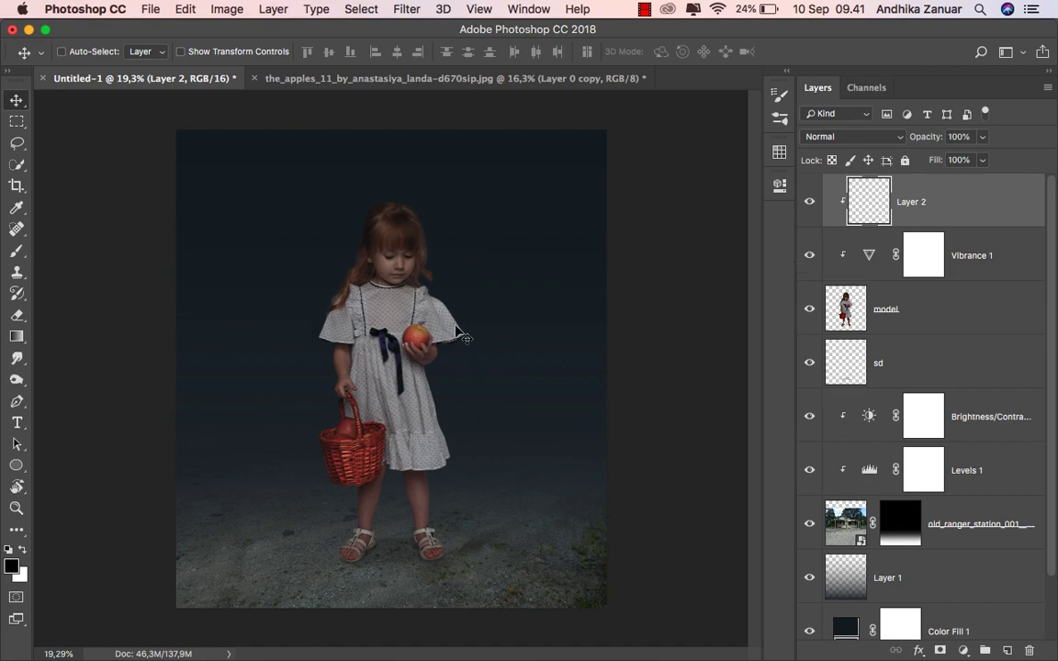
Step: Set the brush's foreground colour to orange #ed8129
{"action": "left_click", "coordinate": [26, 257]}
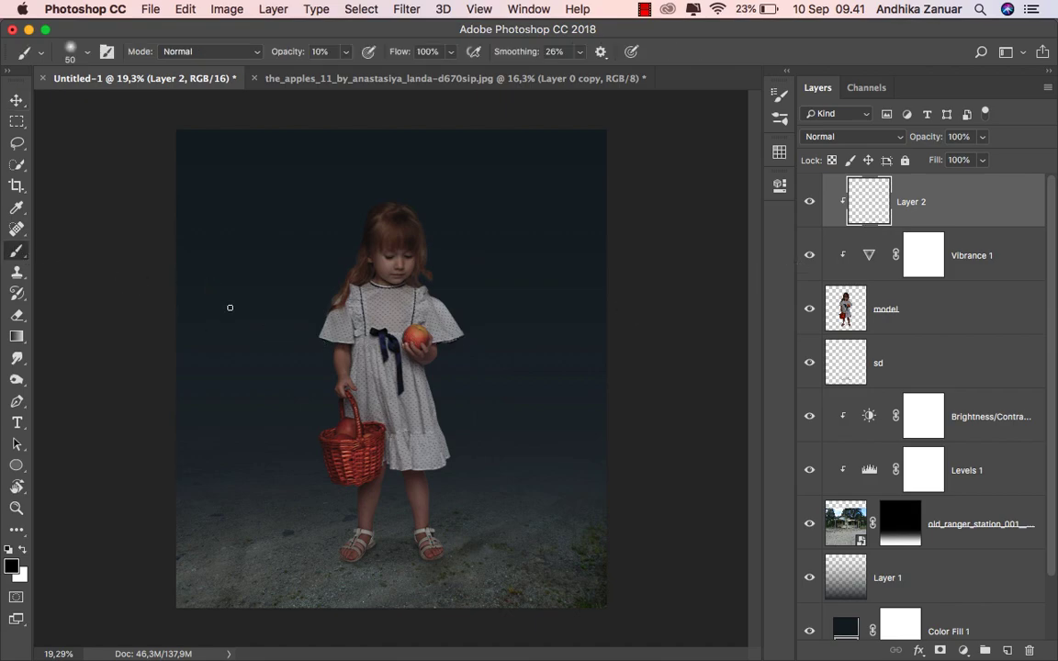
{"action": "left_click", "coordinate": [11, 566]}
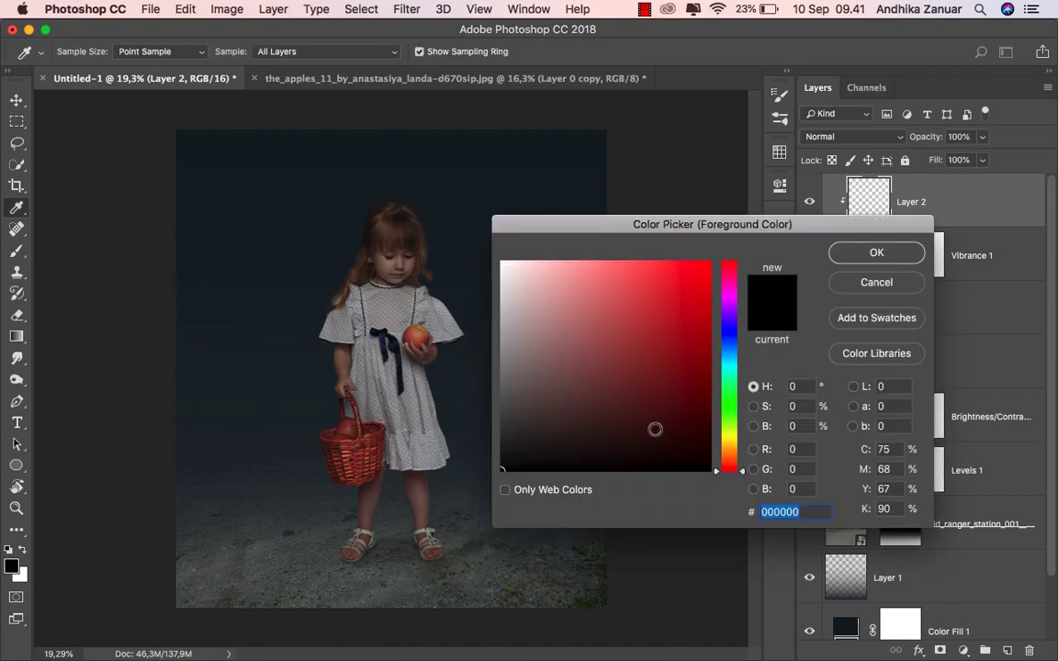
{"action": "left_click", "coordinate": [730, 455]}
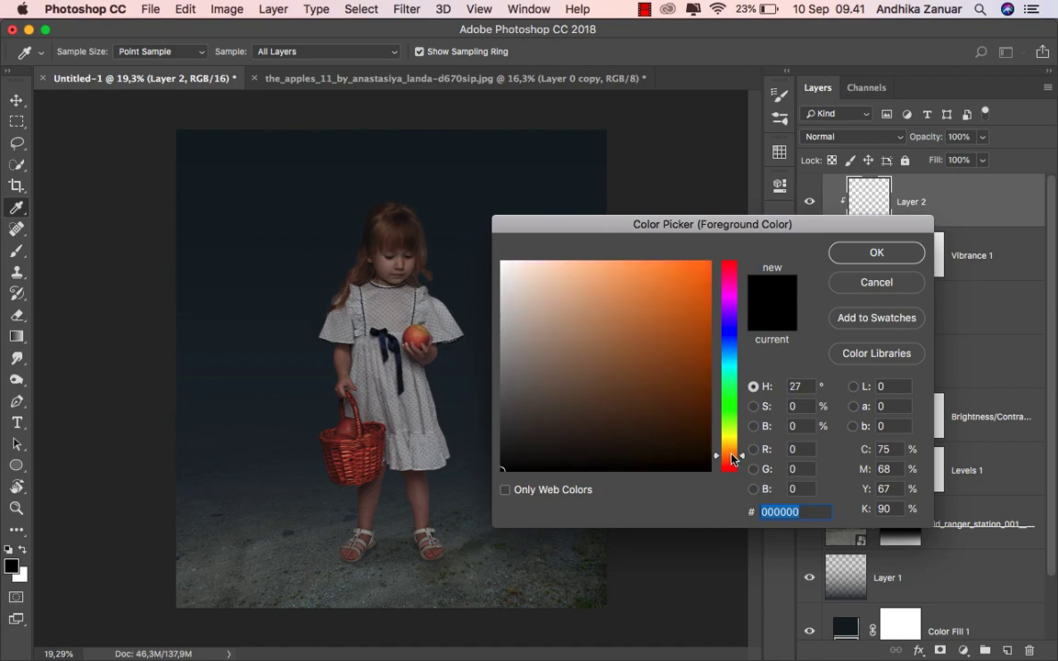
{"action": "mouse_move", "coordinate": [693, 303]}
{"action": "left_mouse_down"}
{"action": "mouse_move", "coordinate": [689, 278]}
{"action": "mouse_move", "coordinate": [675, 275]}
{"action": "left_mouse_up"}
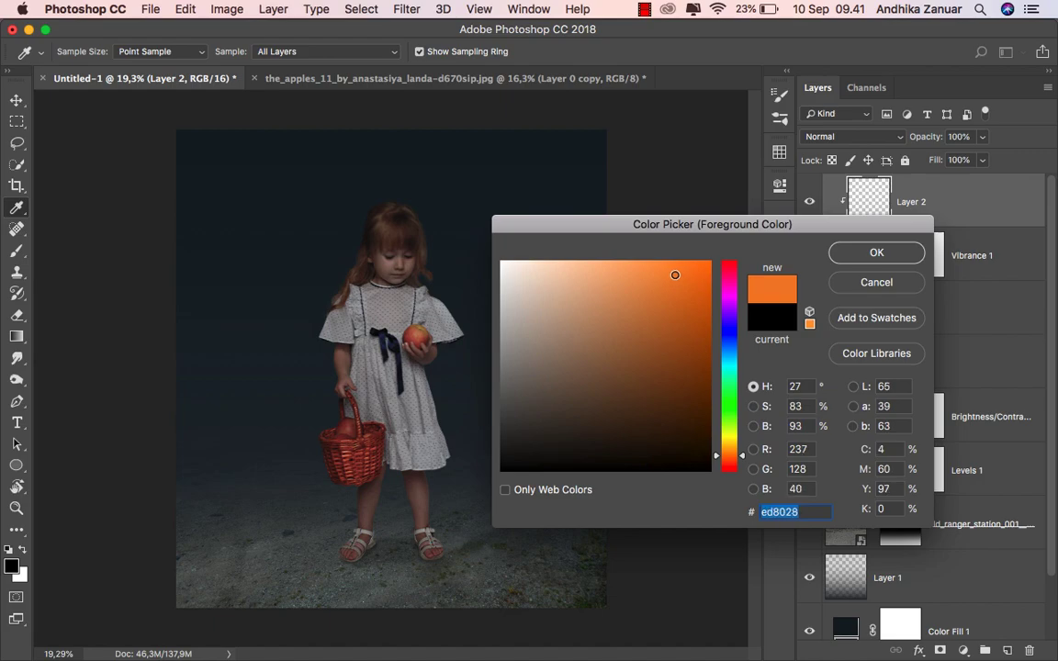
{"action": "left_click", "coordinate": [876, 252]}
Step: Enlarge the brush and set Layer 2's blend mode to Overlay
{"action": "scroll", "coordinate": [459, 301], "scroll_direction": "up", "scroll_amount": 2}
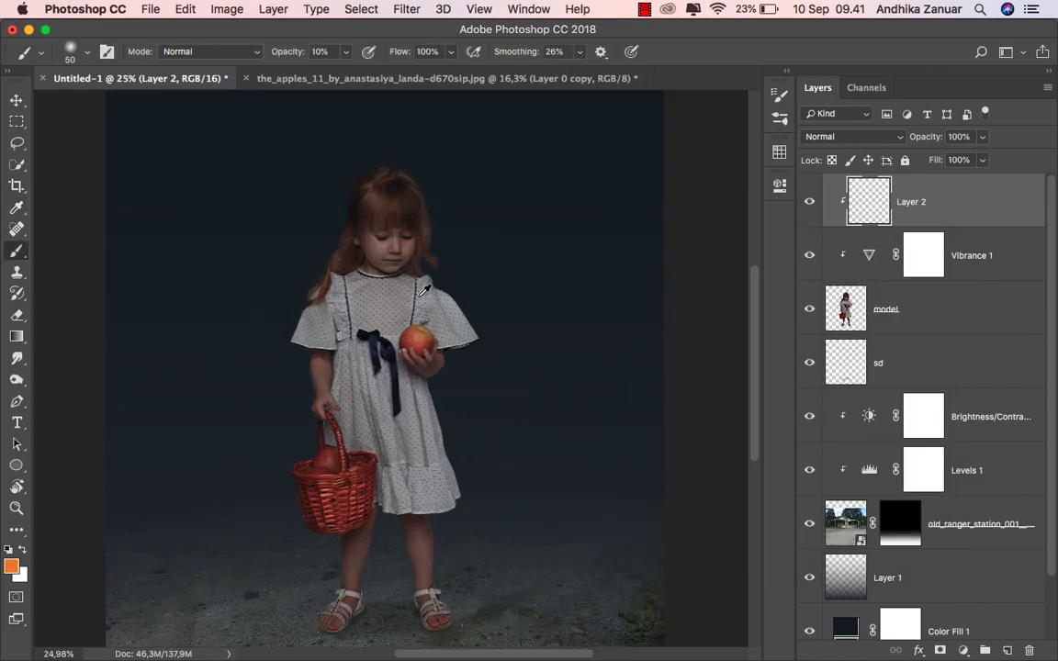
{"action": "scroll", "coordinate": [450, 299], "scroll_direction": "up", "scroll_amount": 2}
{"action": "scroll", "coordinate": [436, 298], "scroll_direction": "up", "scroll_amount": 1}
{"action": "scroll", "coordinate": [422, 296], "scroll_direction": "up", "scroll_amount": 1}
{"action": "scroll", "coordinate": [422, 296], "scroll_direction": "up", "scroll_amount": 1}
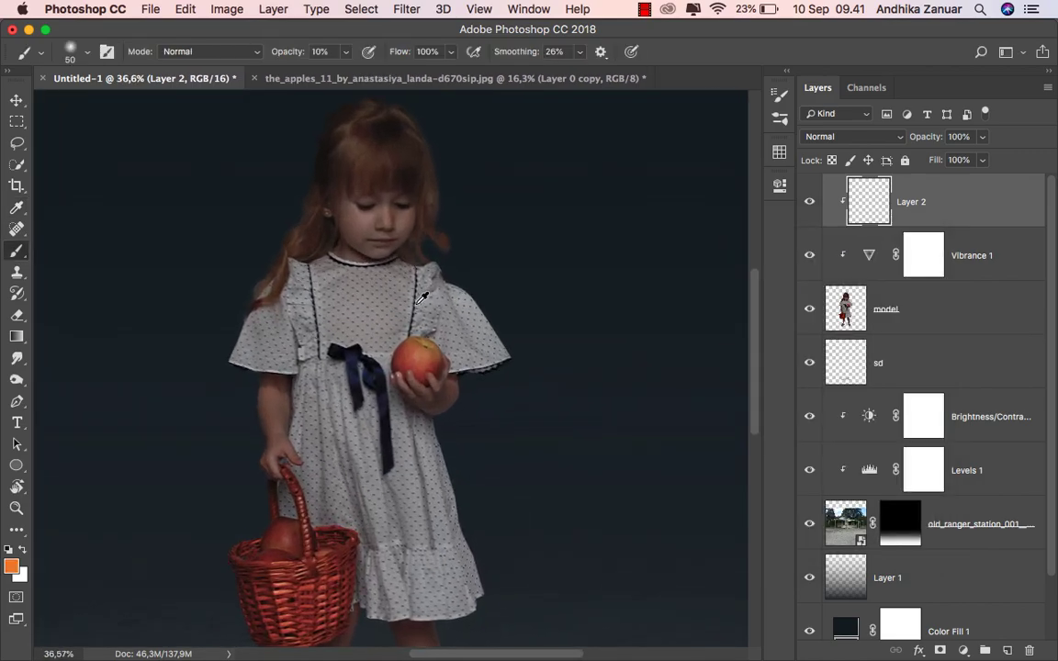
{"action": "scroll", "coordinate": [421, 301], "scroll_direction": "up", "scroll_amount": 1}
{"action": "scroll", "coordinate": [419, 306], "scroll_direction": "up", "scroll_amount": 1}
{"action": "scroll", "coordinate": [418, 311], "scroll_direction": "up", "scroll_amount": 1}
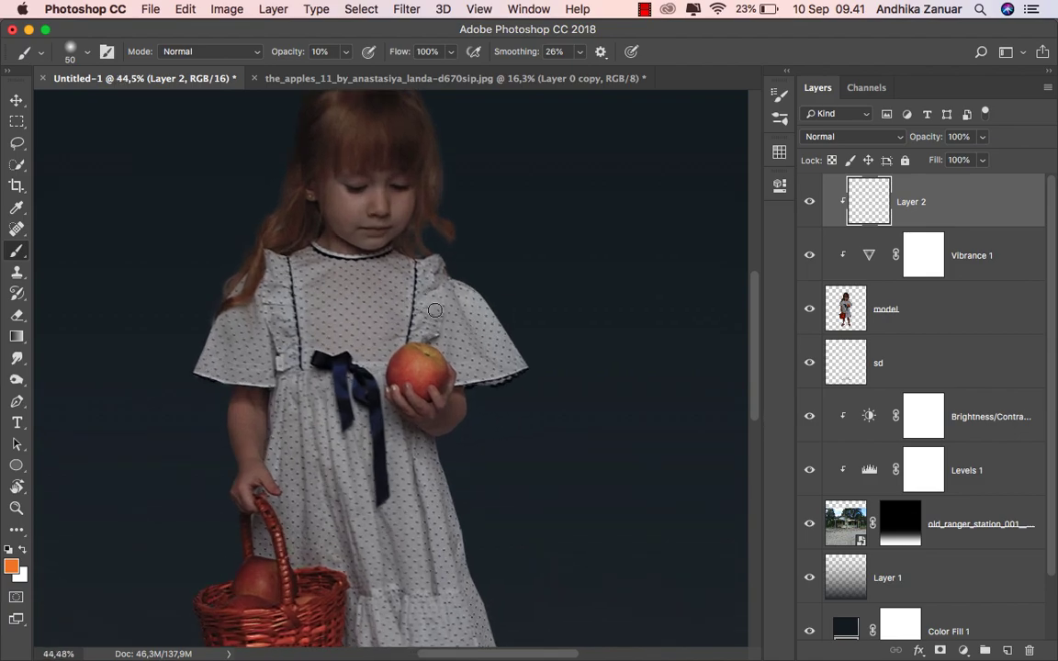
{"action": "key", "text": "bracketright"}
{"action": "key", "text": "bracketright"}
{"action": "key", "text": "bracketright"}
{"action": "key", "text": "bracketright"}
{"action": "key", "text": "bracketright"}
{"action": "key", "text": "bracketright"}
{"action": "left_click", "coordinate": [836, 136]}
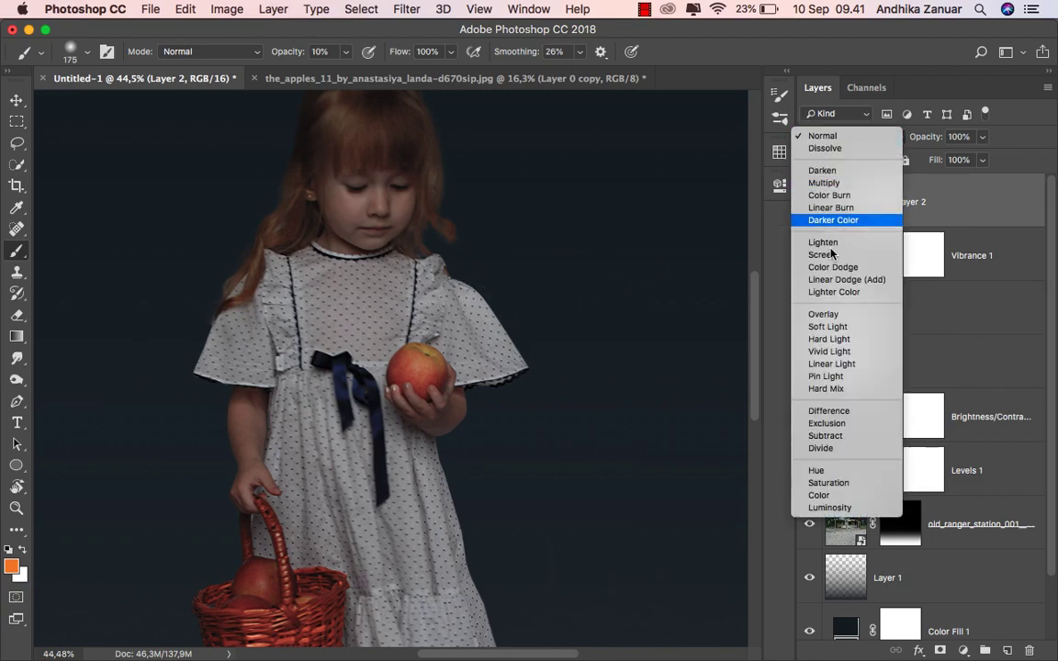
{"action": "left_click", "coordinate": [832, 315]}
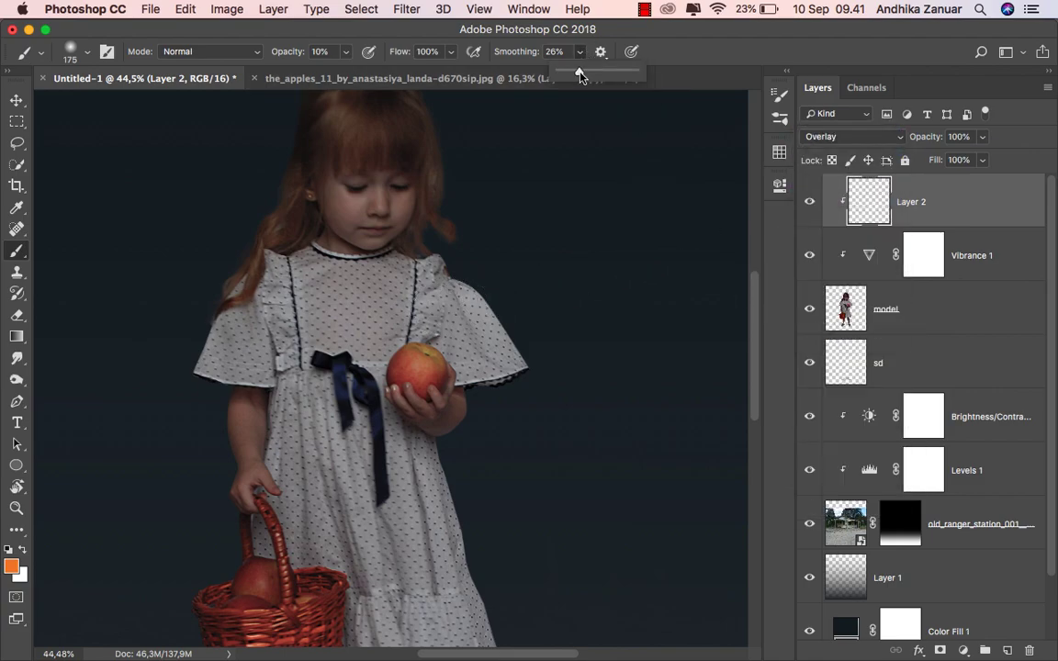
Step: Brush orange glow over the held apple, her hand, and up the dress chest
{"action": "mouse_move", "coordinate": [391, 334]}
{"action": "left_mouse_down"}
{"action": "mouse_move", "coordinate": [420, 393]}
{"action": "mouse_move", "coordinate": [431, 352]}
{"action": "mouse_move", "coordinate": [375, 393]}
{"action": "mouse_move", "coordinate": [401, 273]}
{"action": "left_mouse_up"}
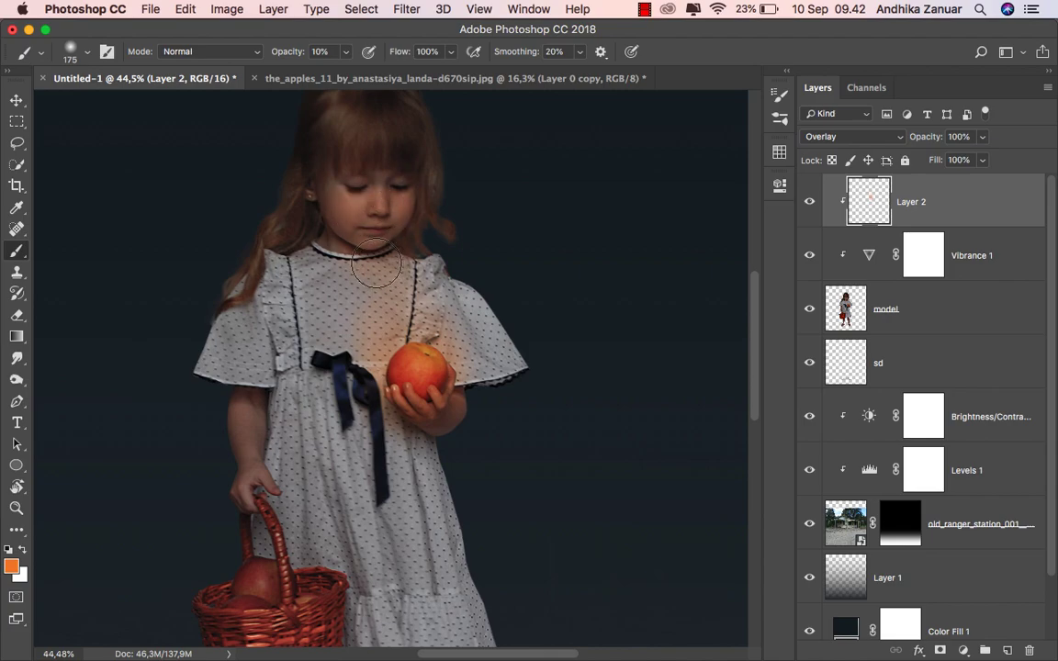
{"action": "mouse_move", "coordinate": [341, 241]}
{"action": "left_mouse_down"}
{"action": "mouse_move", "coordinate": [396, 299]}
{"action": "mouse_move", "coordinate": [349, 303]}
{"action": "left_mouse_up"}
{"action": "left_click_drag", "start_coordinate": [418, 404], "coordinate": [393, 358]}
{"action": "mouse_move", "coordinate": [374, 414]}
{"action": "left_mouse_down"}
{"action": "mouse_move", "coordinate": [335, 381]}
{"action": "mouse_move", "coordinate": [404, 363]}
{"action": "mouse_move", "coordinate": [427, 392]}
{"action": "mouse_move", "coordinate": [372, 326]}
{"action": "mouse_move", "coordinate": [390, 383]}
{"action": "mouse_move", "coordinate": [404, 317]}
{"action": "left_mouse_up"}
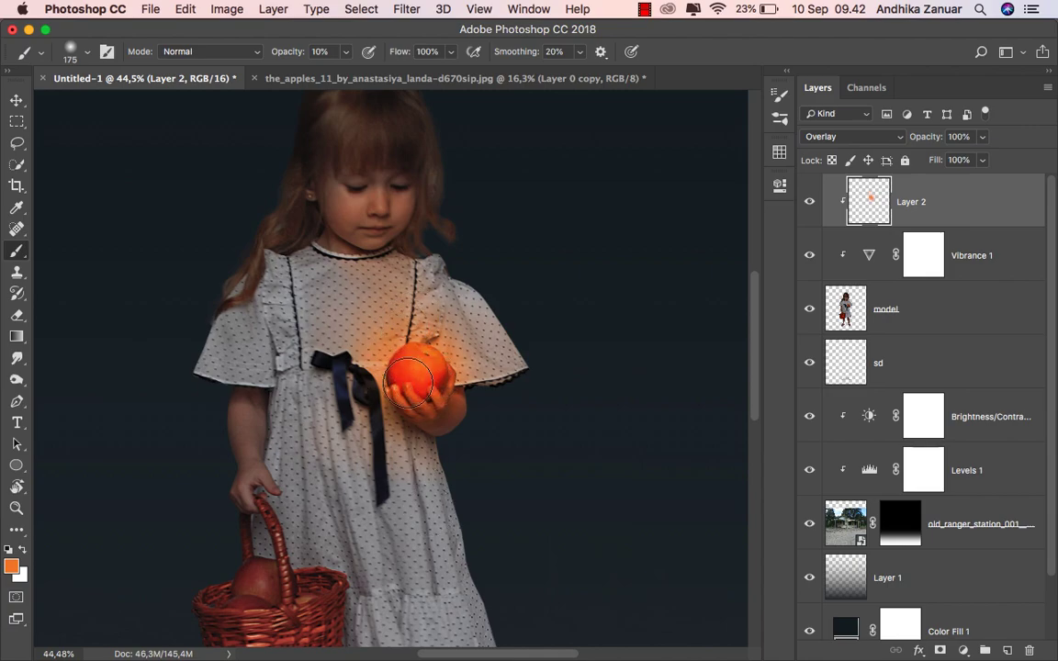
{"action": "mouse_move", "coordinate": [409, 380]}
{"action": "left_mouse_down"}
{"action": "mouse_move", "coordinate": [358, 280]}
{"action": "mouse_move", "coordinate": [422, 299]}
{"action": "left_mouse_up"}
Step: Warm the basket apple and basket handle with orange brushing
{"action": "scroll", "coordinate": [386, 276], "scroll_direction": "down", "scroll_amount": 3}
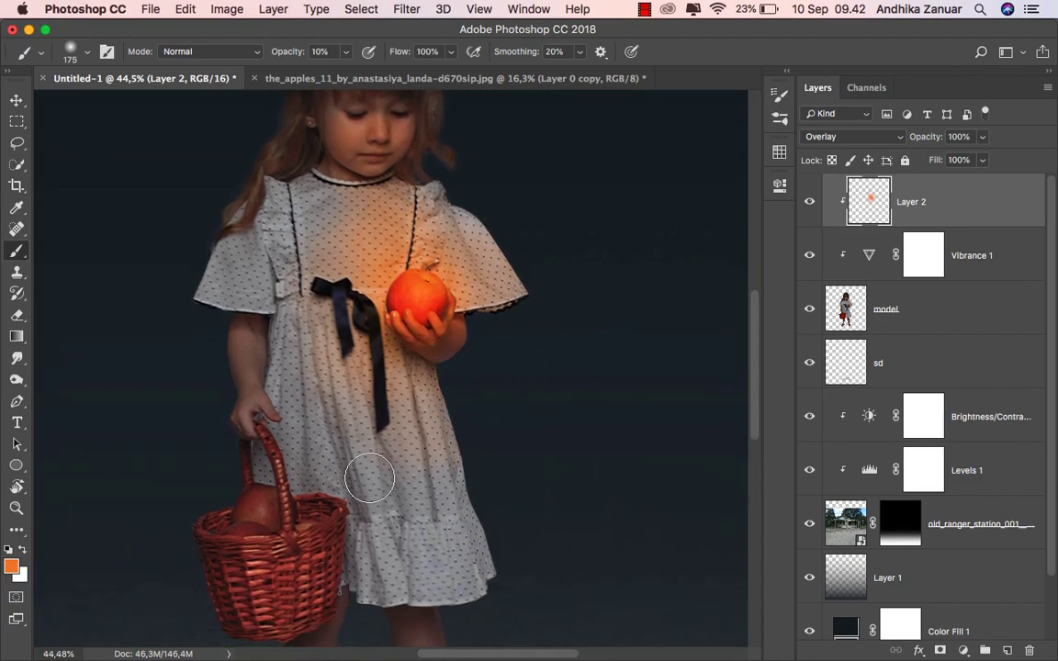
{"action": "scroll", "coordinate": [369, 477], "scroll_direction": "down", "scroll_amount": 2}
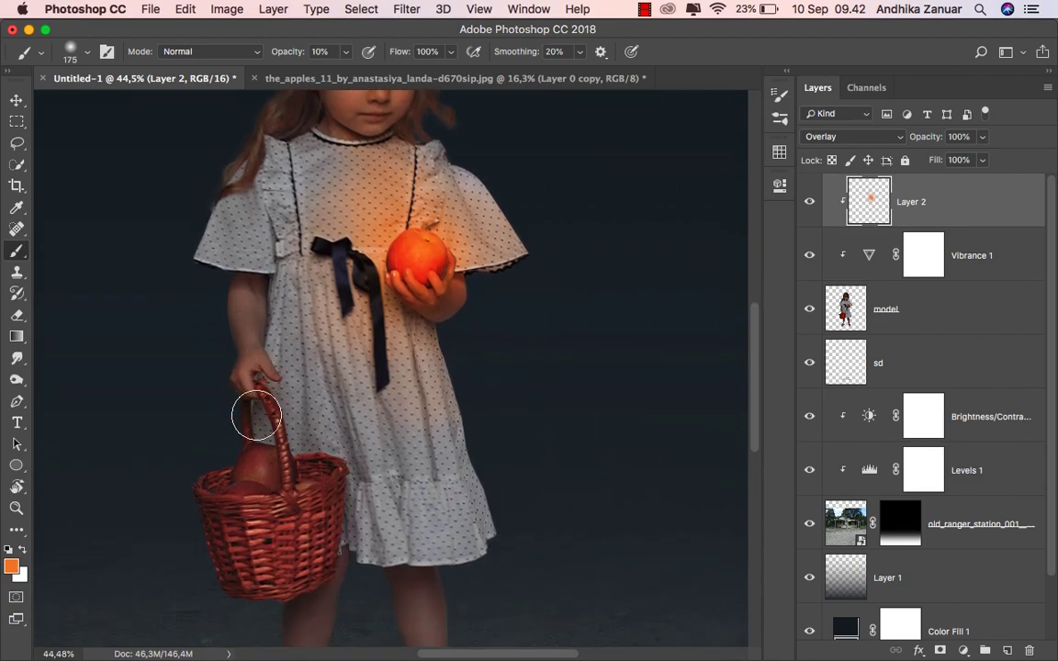
{"action": "mouse_move", "coordinate": [256, 416]}
{"action": "left_mouse_down"}
{"action": "mouse_move", "coordinate": [248, 397]}
{"action": "mouse_move", "coordinate": [262, 454]}
{"action": "mouse_move", "coordinate": [256, 378]}
{"action": "mouse_move", "coordinate": [259, 468]}
{"action": "mouse_move", "coordinate": [256, 460]}
{"action": "mouse_move", "coordinate": [237, 476]}
{"action": "mouse_move", "coordinate": [248, 460]}
{"action": "mouse_move", "coordinate": [244, 473]}
{"action": "mouse_move", "coordinate": [218, 466]}
{"action": "mouse_move", "coordinate": [252, 468]}
{"action": "mouse_move", "coordinate": [262, 420]}
{"action": "mouse_move", "coordinate": [234, 405]}
{"action": "mouse_move", "coordinate": [241, 433]}
{"action": "mouse_move", "coordinate": [301, 420]}
{"action": "mouse_move", "coordinate": [247, 323]}
{"action": "mouse_move", "coordinate": [321, 439]}
{"action": "mouse_move", "coordinate": [285, 307]}
{"action": "mouse_move", "coordinate": [312, 387]}
{"action": "mouse_move", "coordinate": [252, 477]}
{"action": "mouse_move", "coordinate": [296, 378]}
{"action": "mouse_move", "coordinate": [340, 485]}
{"action": "mouse_move", "coordinate": [313, 293]}
{"action": "mouse_move", "coordinate": [453, 542]}
{"action": "left_mouse_up"}
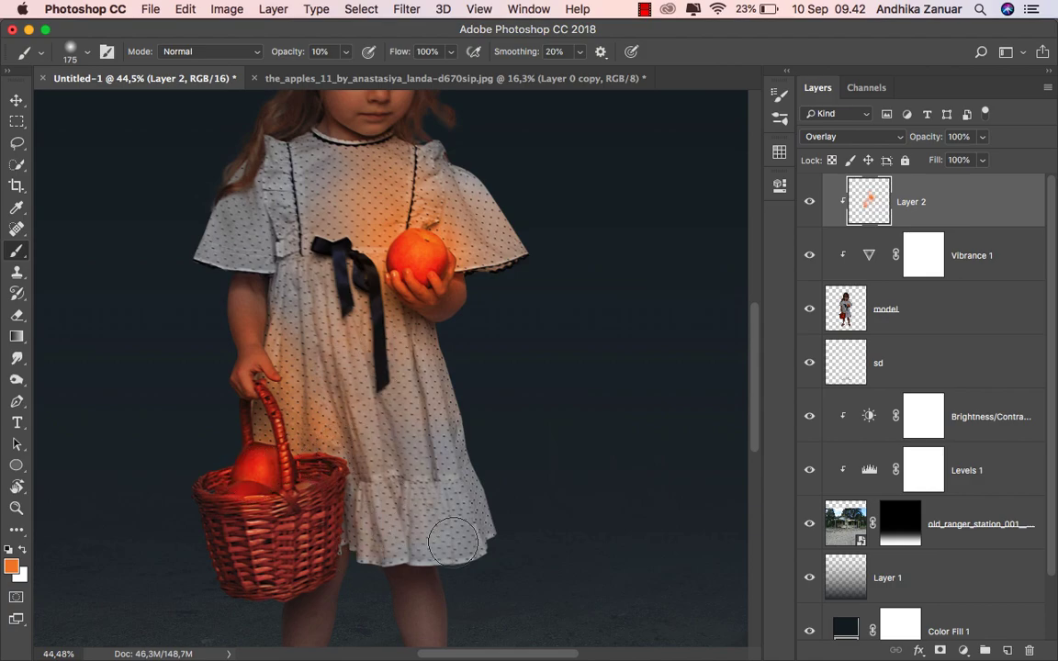
{"action": "scroll", "coordinate": [402, 493], "scroll_direction": "down", "scroll_amount": 2}
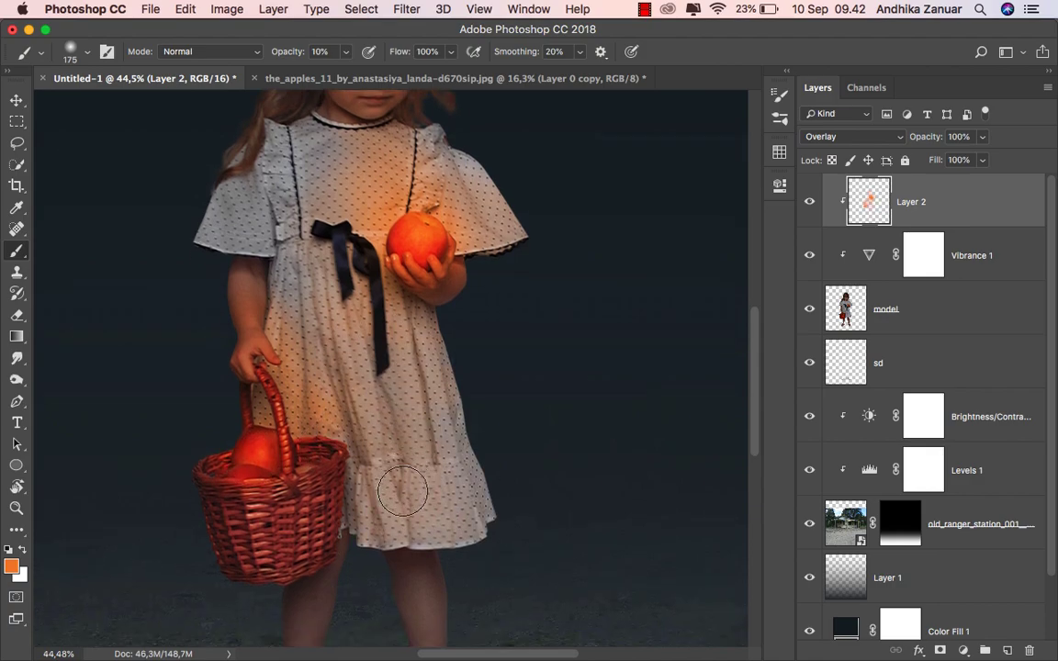
{"action": "scroll", "coordinate": [402, 493], "scroll_direction": "down", "scroll_amount": 4}
{"action": "scroll", "coordinate": [370, 509], "scroll_direction": "up", "scroll_amount": 7}
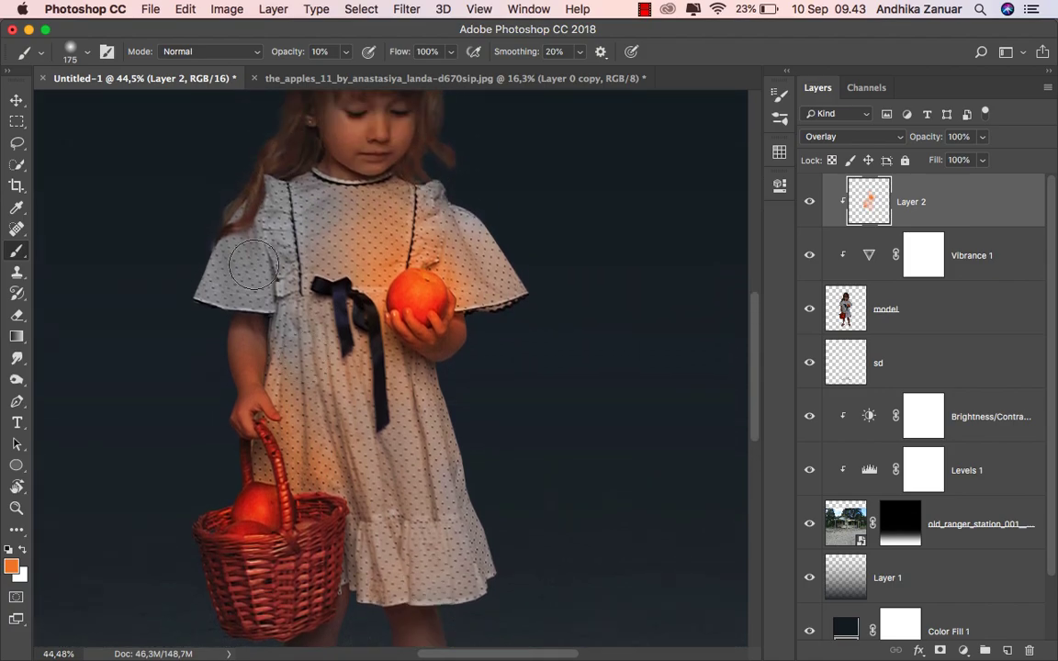
Step: Brush orange over the sleeve, shoulder and basket apple, toggling Layer 2 to compare
{"action": "mouse_move", "coordinate": [253, 264]}
{"action": "left_mouse_down"}
{"action": "mouse_move", "coordinate": [318, 351]}
{"action": "mouse_move", "coordinate": [283, 470]}
{"action": "mouse_move", "coordinate": [275, 431]}
{"action": "mouse_move", "coordinate": [297, 501]}
{"action": "left_mouse_up"}
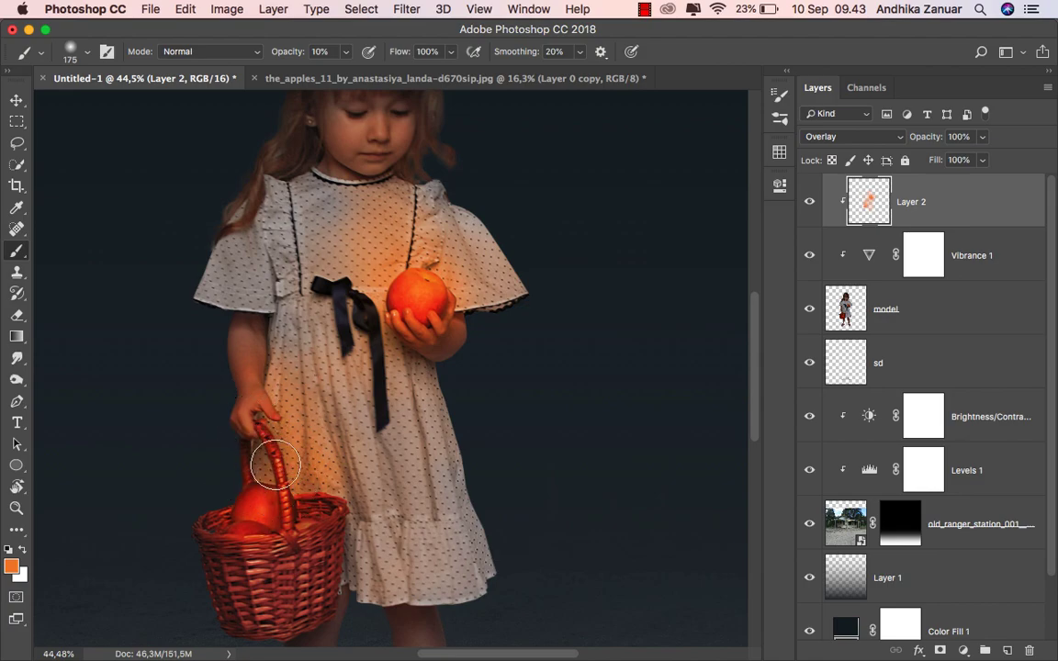
{"action": "scroll", "coordinate": [282, 521], "scroll_direction": "up", "scroll_amount": 1}
{"action": "left_click_drag", "start_coordinate": [281, 521], "coordinate": [245, 532]}
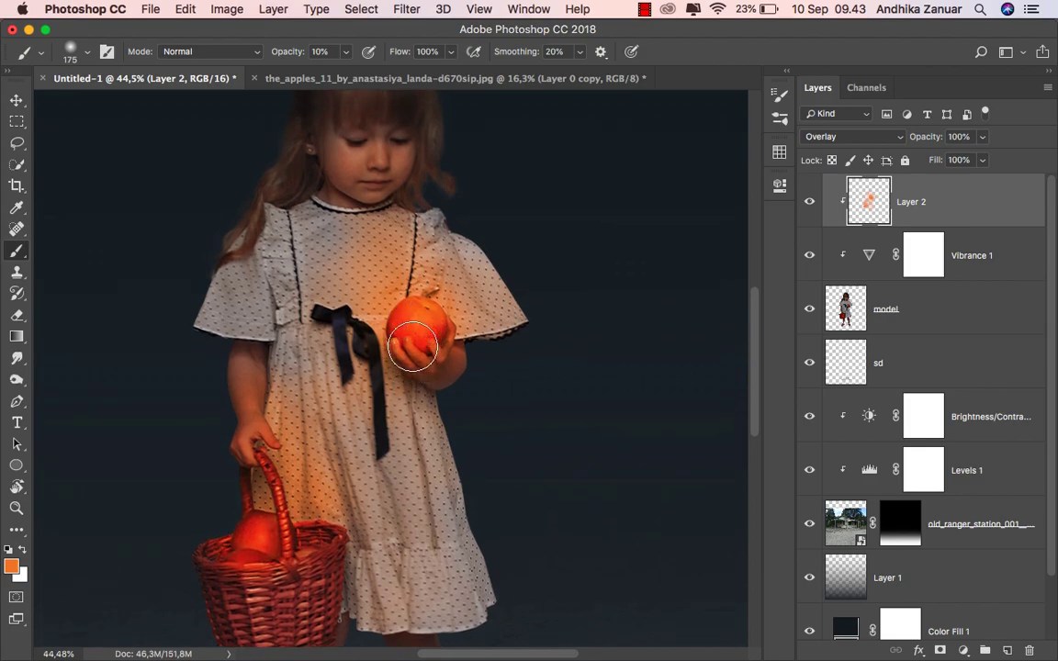
{"action": "scroll", "coordinate": [413, 348], "scroll_direction": "up", "scroll_amount": 2}
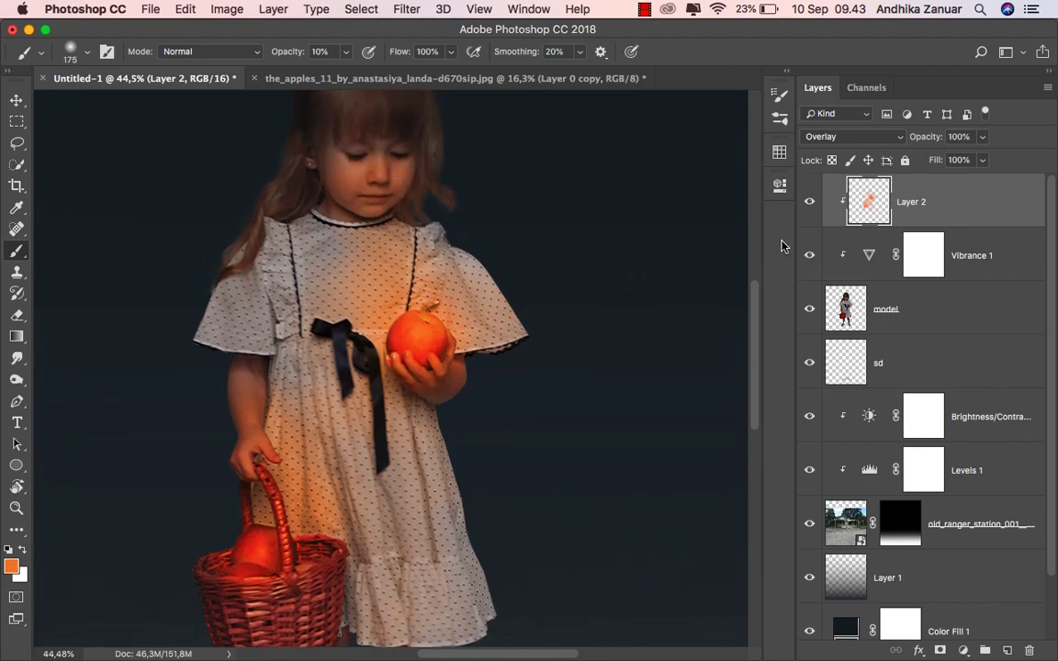
{"action": "left_click", "coordinate": [809, 202]}
{"action": "scroll", "coordinate": [575, 372], "scroll_direction": "down", "scroll_amount": 1}
{"action": "scroll", "coordinate": [575, 371], "scroll_direction": "down", "scroll_amount": 2}
{"action": "scroll", "coordinate": [575, 372], "scroll_direction": "down", "scroll_amount": 1}
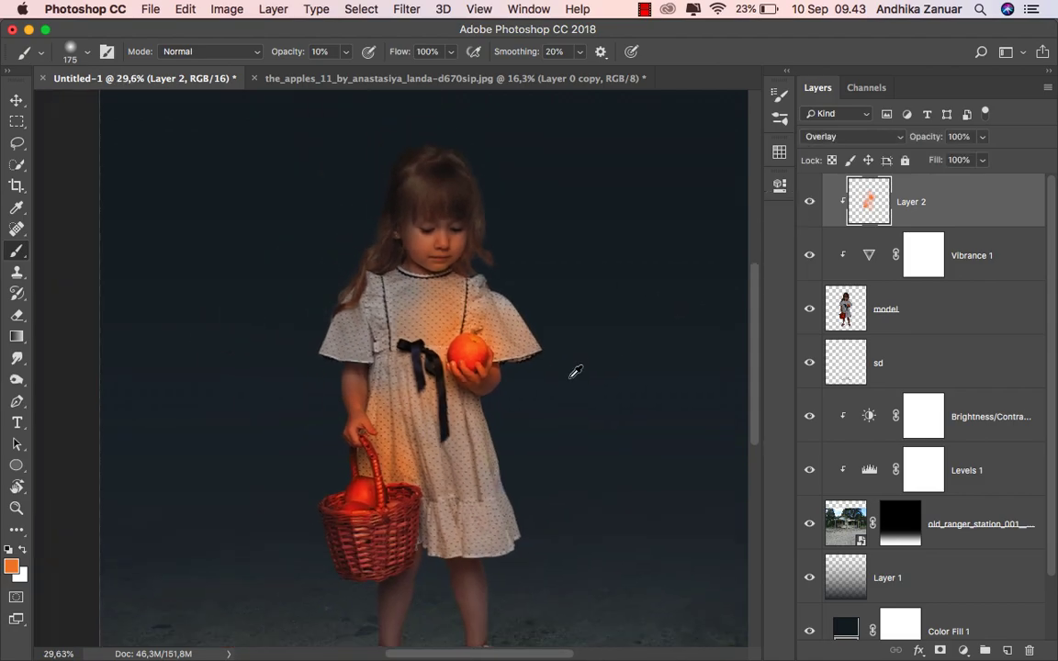
{"action": "left_click", "coordinate": [811, 203]}
Step: Add a clipped Levels adjustment with the white input point at 111
{"action": "left_click", "coordinate": [961, 648]}
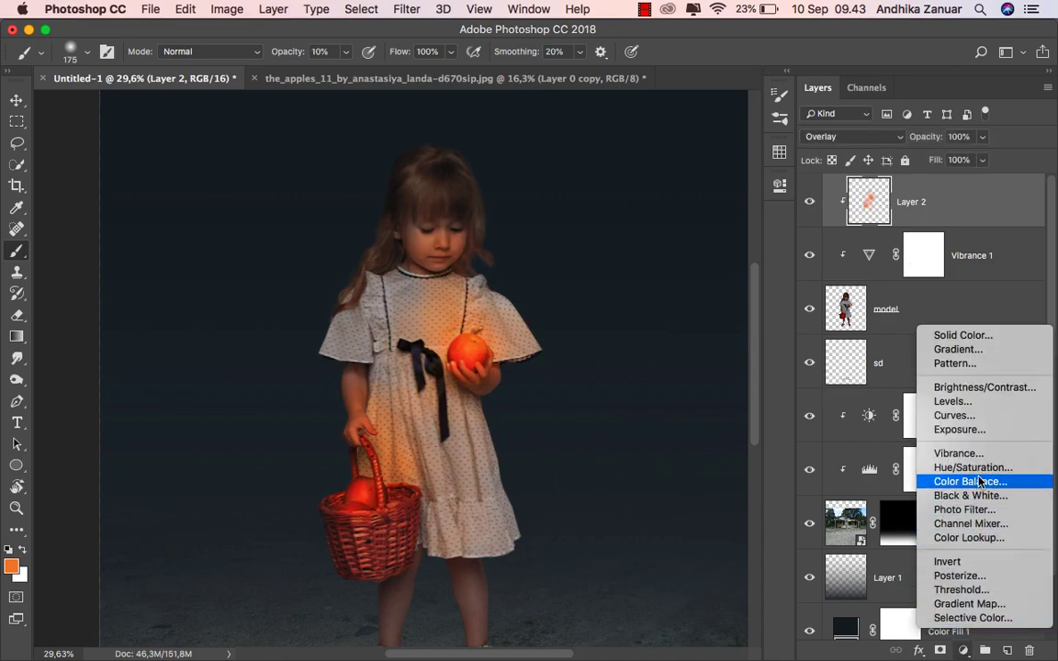
{"action": "left_click", "coordinate": [880, 399]}
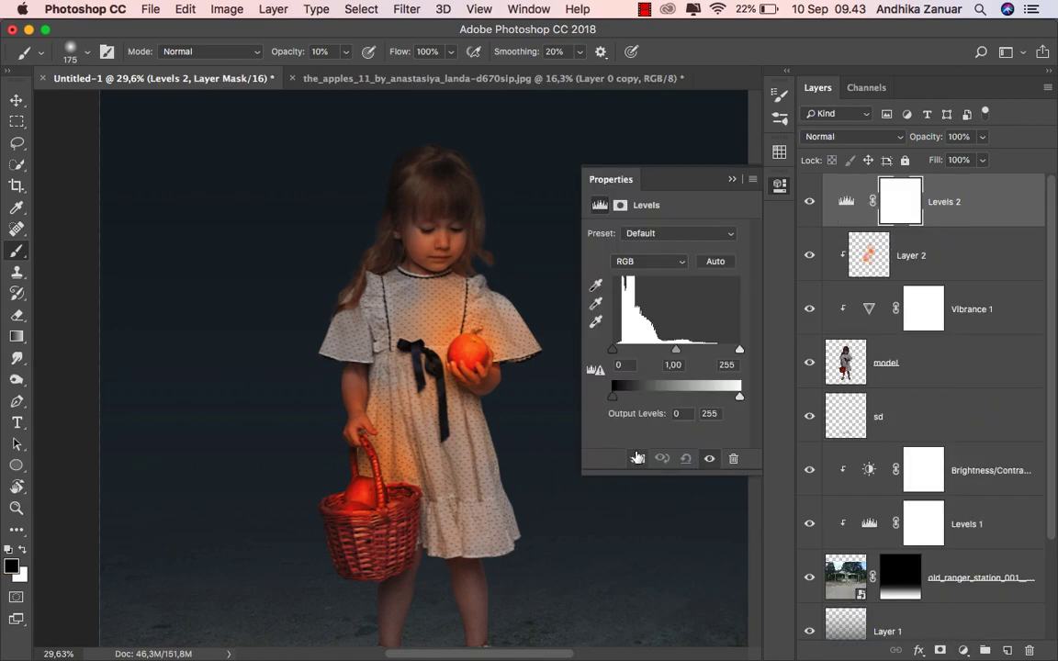
{"action": "left_click", "coordinate": [638, 458]}
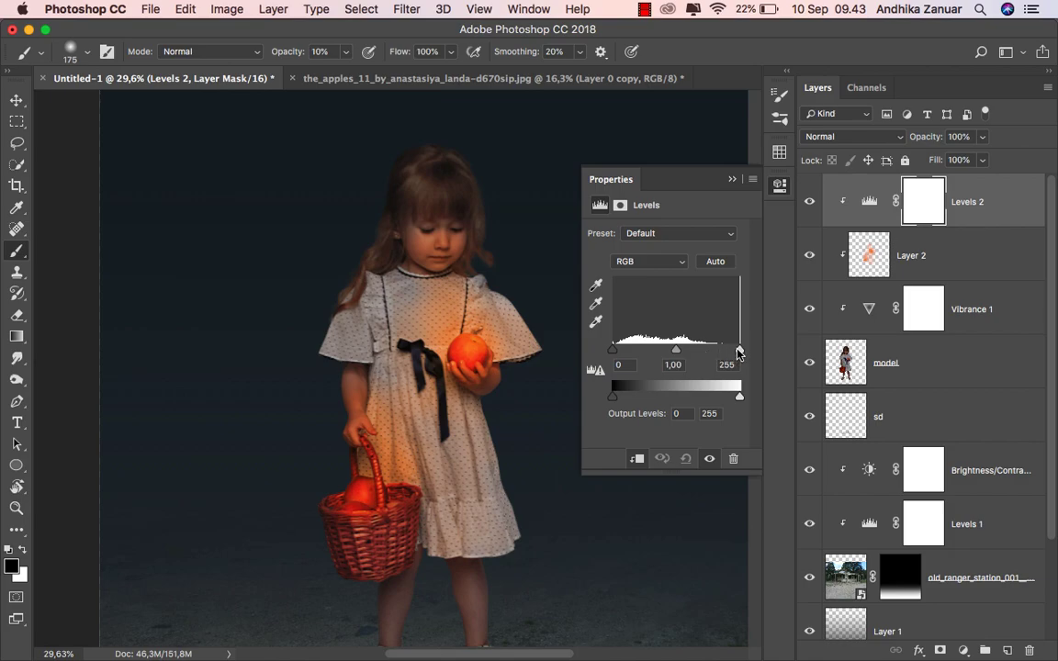
{"action": "left_click_drag", "start_coordinate": [739, 352], "coordinate": [673, 350]}
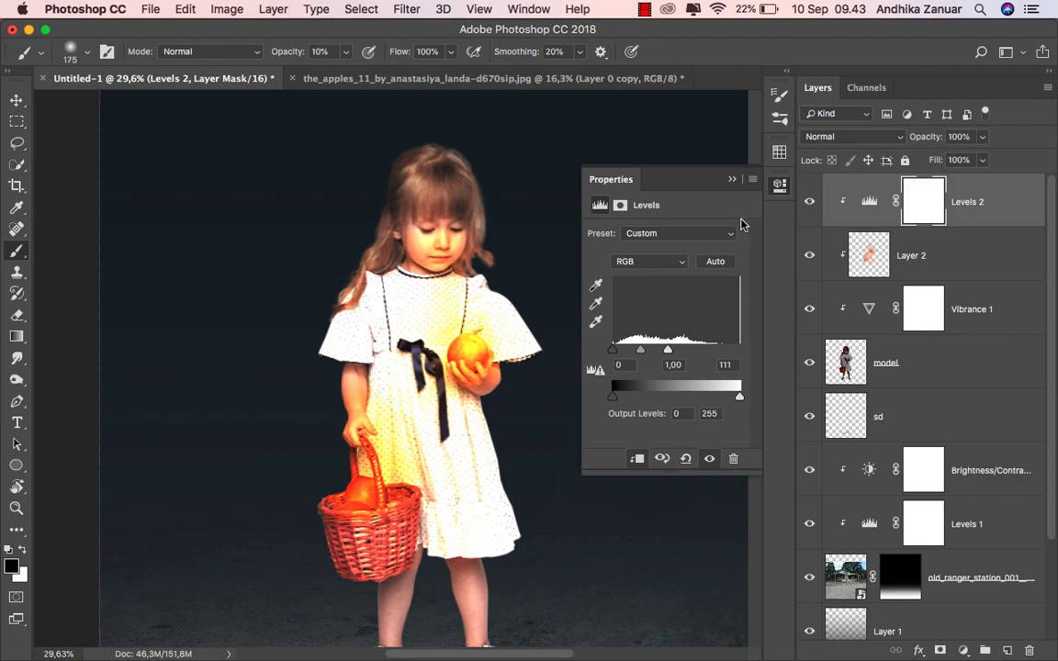
{"action": "left_click", "coordinate": [733, 181]}
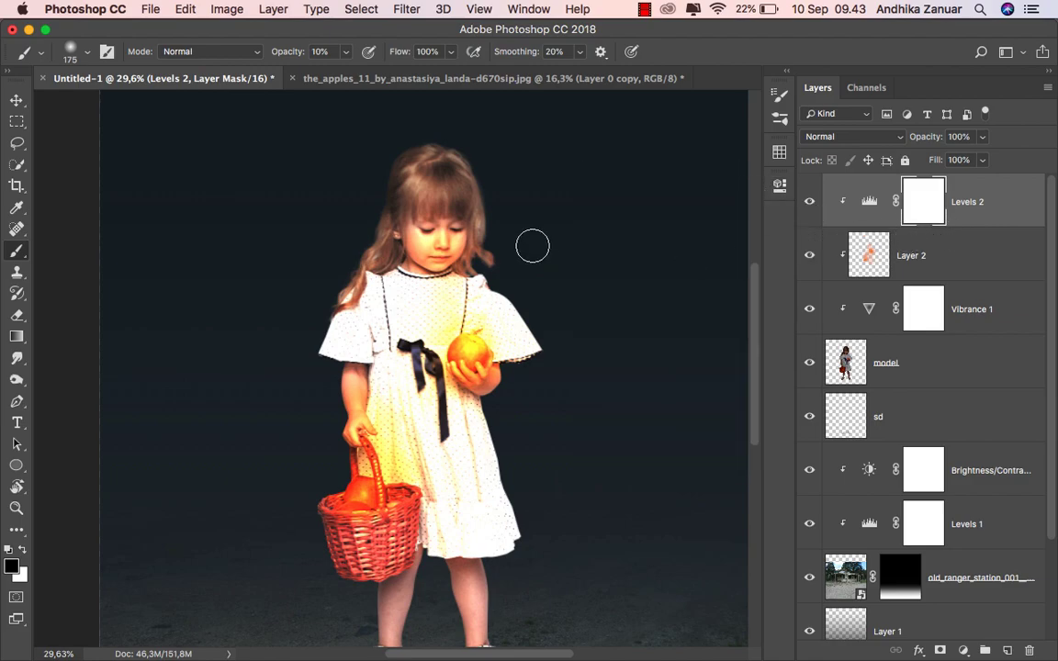
Step: Move Levels 2 below Layer 2 and select its mask
{"action": "left_click", "coordinate": [25, 104]}
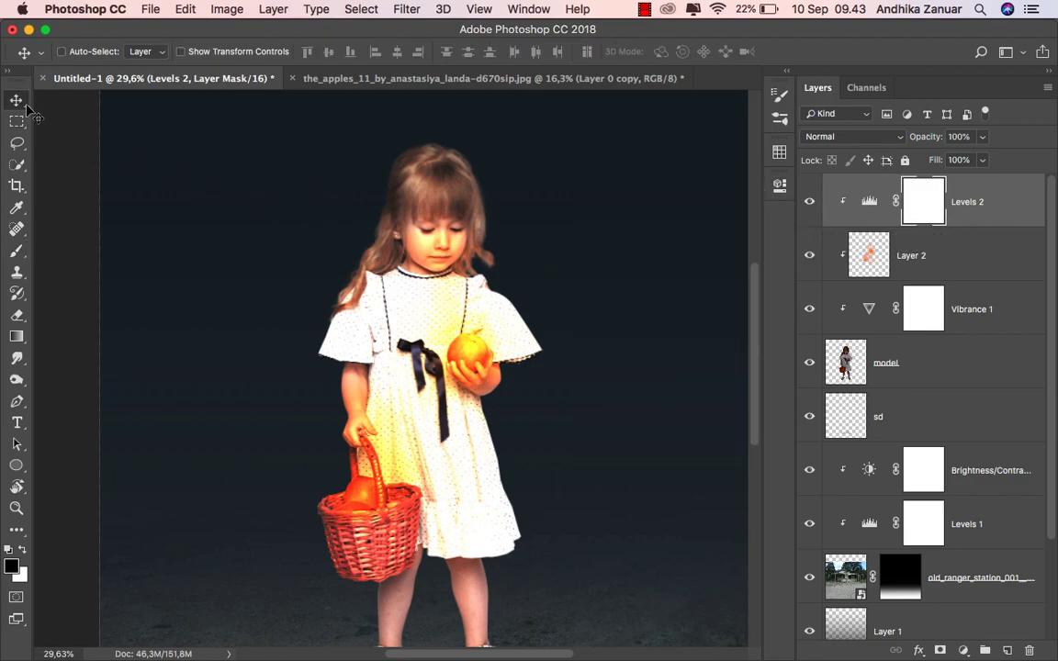
{"action": "left_click", "coordinate": [806, 203]}
{"action": "left_click_drag", "start_coordinate": [953, 215], "coordinate": [947, 265]}
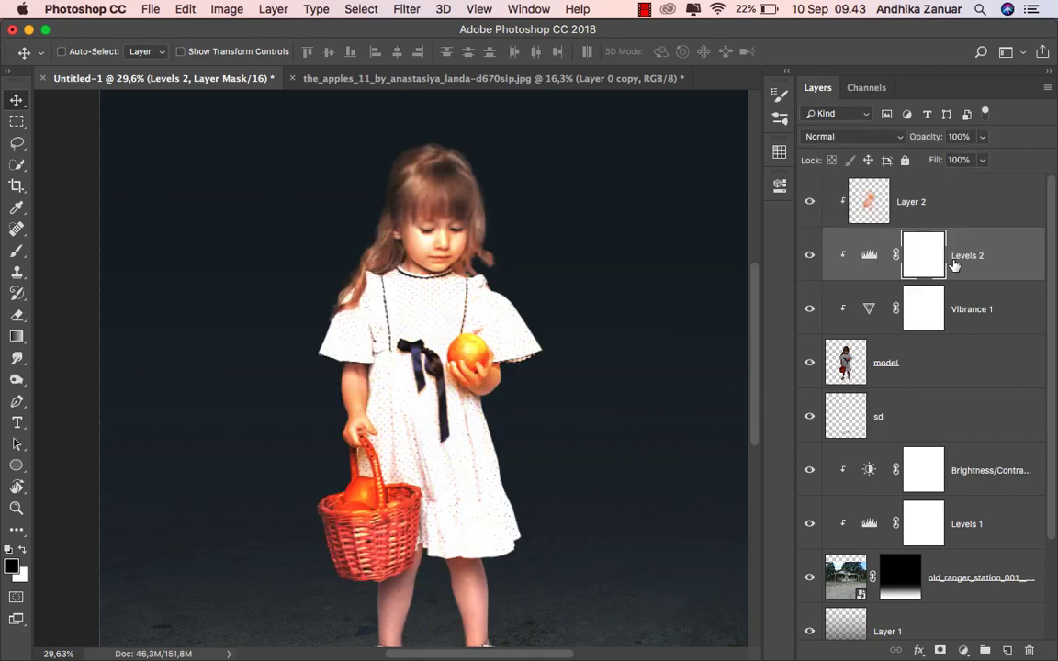
{"action": "double_click", "coordinate": [870, 258]}
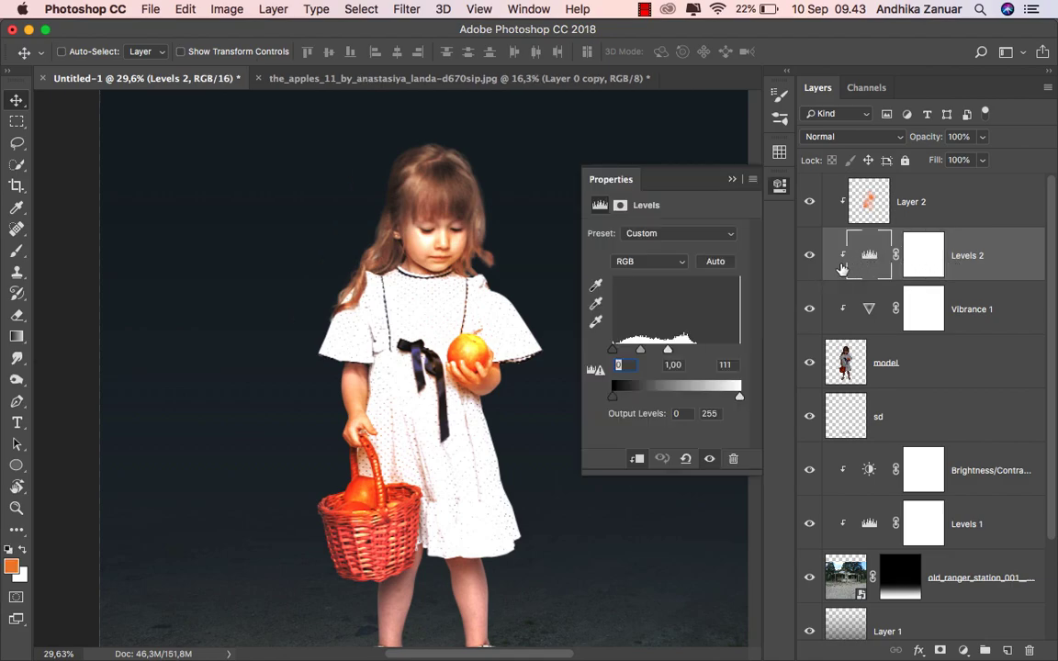
{"action": "left_click", "coordinate": [732, 179]}
{"action": "double_click", "coordinate": [935, 264]}
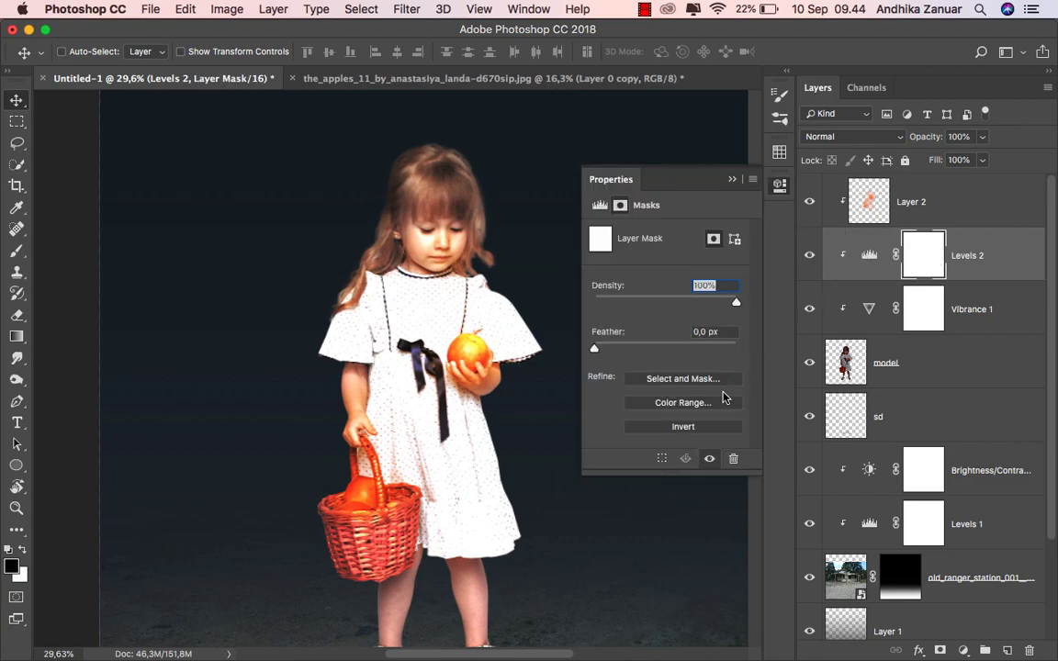
Step: Invert the Levels 2 mask and try white strokes on the held apple, undoing them
{"action": "left_click", "coordinate": [702, 427]}
{"action": "left_click", "coordinate": [740, 180]}
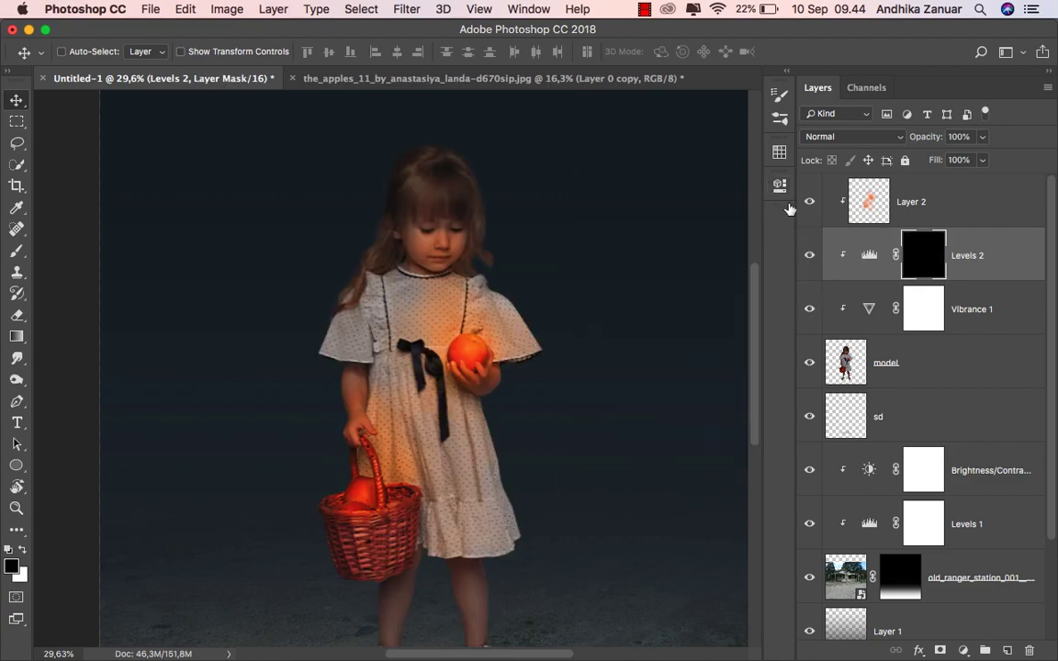
{"action": "left_click", "coordinate": [16, 250]}
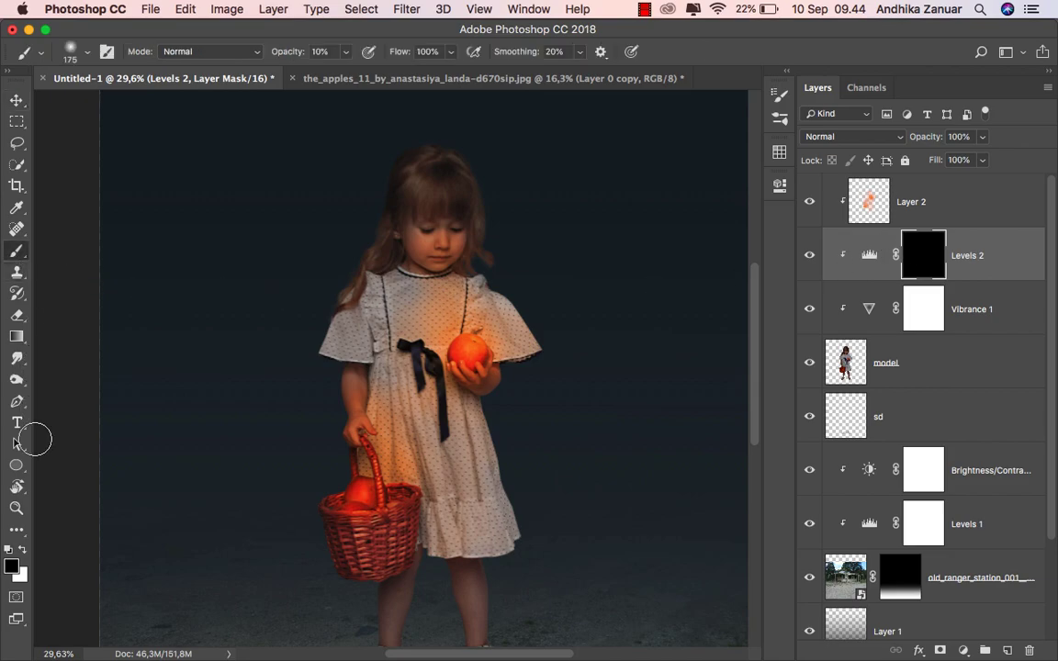
{"action": "key", "text": "x"}
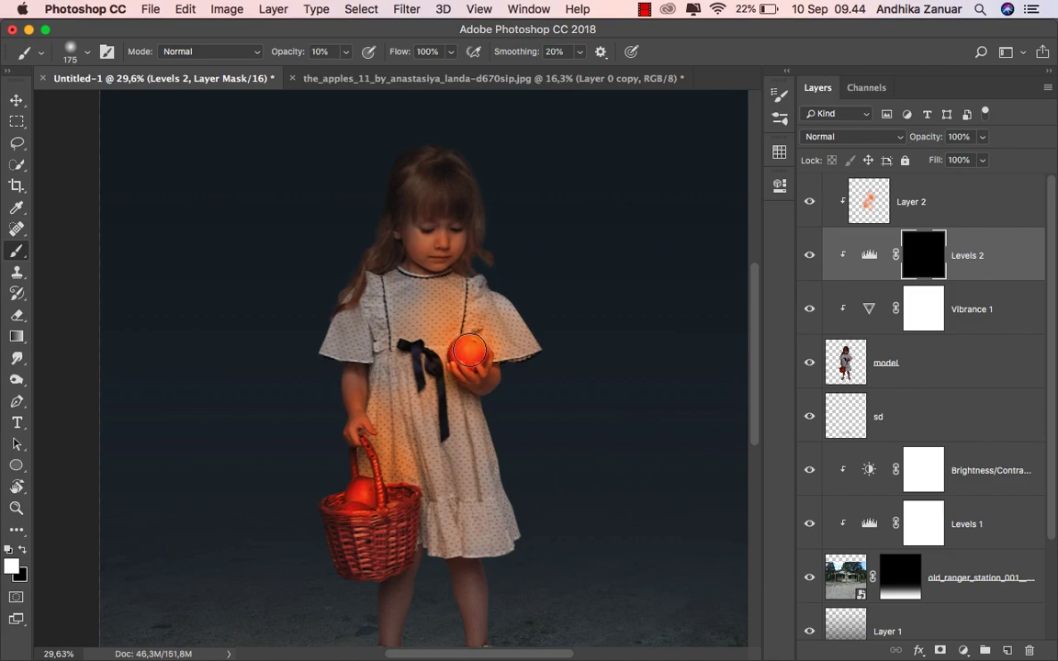
{"action": "scroll", "coordinate": [469, 349], "scroll_direction": "up", "scroll_amount": 1}
{"action": "left_click_drag", "start_coordinate": [468, 352], "coordinate": [467, 354]}
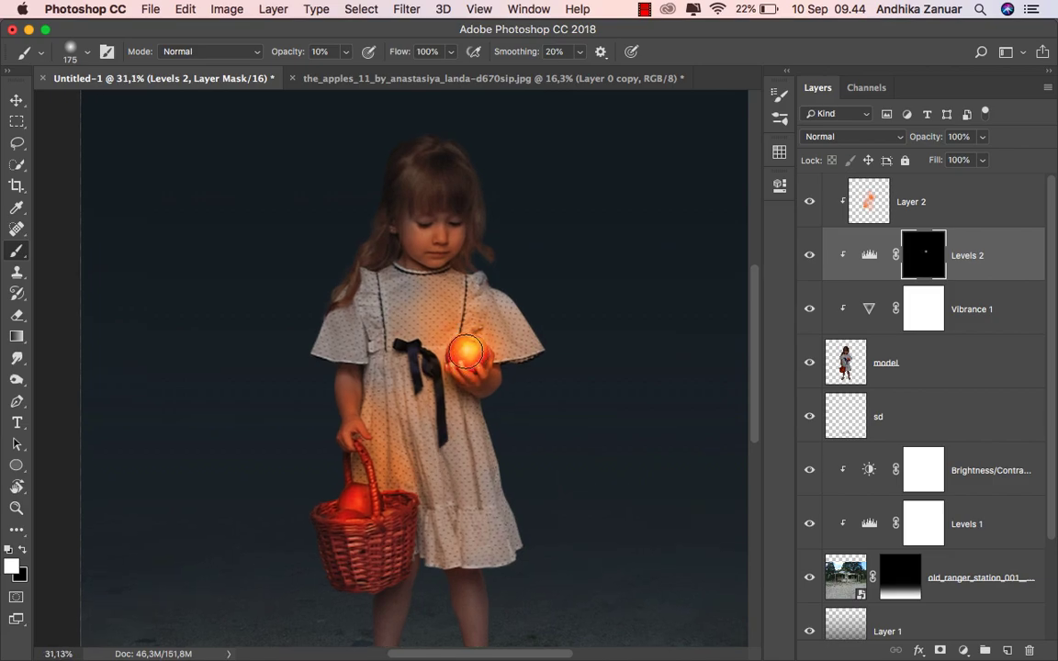
{"action": "key", "text": "ctrl+z"}
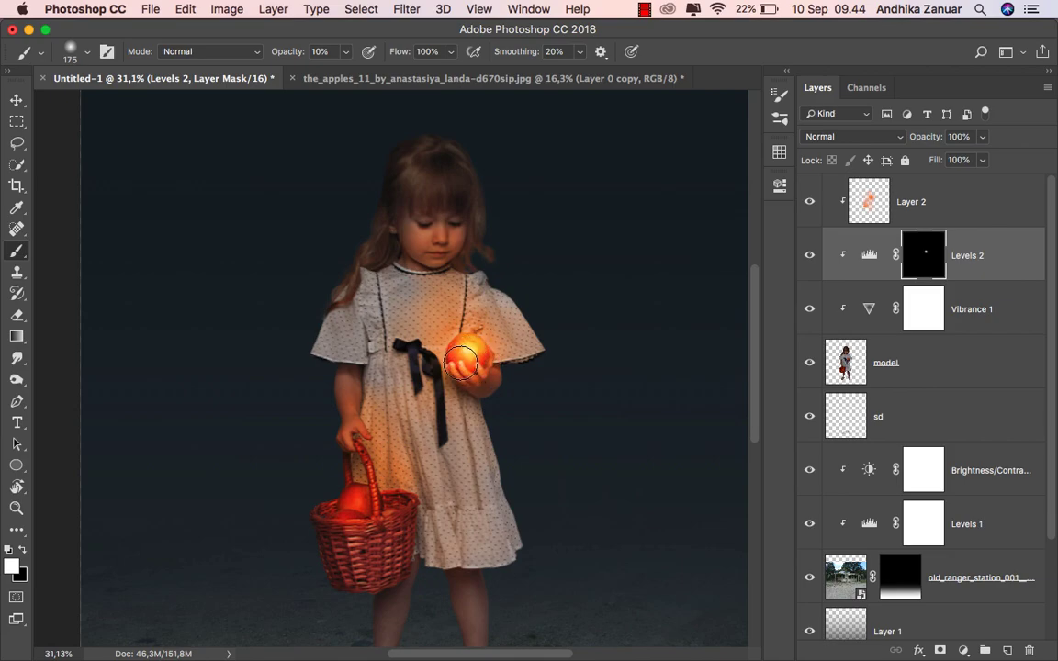
{"action": "left_click_drag", "start_coordinate": [475, 370], "coordinate": [469, 360]}
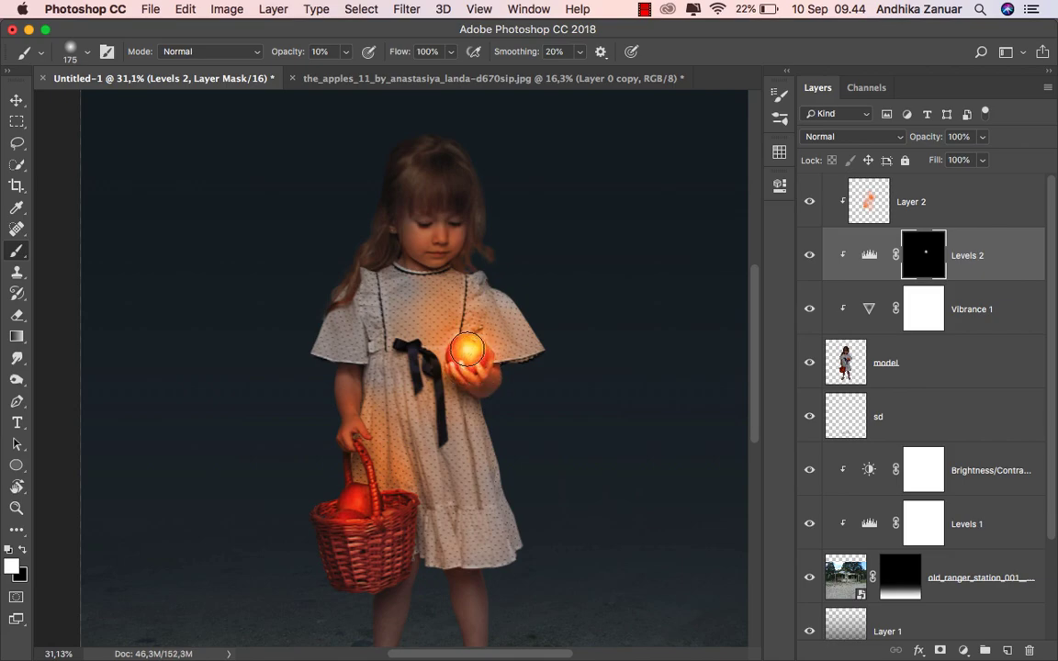
{"action": "key", "text": "ctrl+z"}
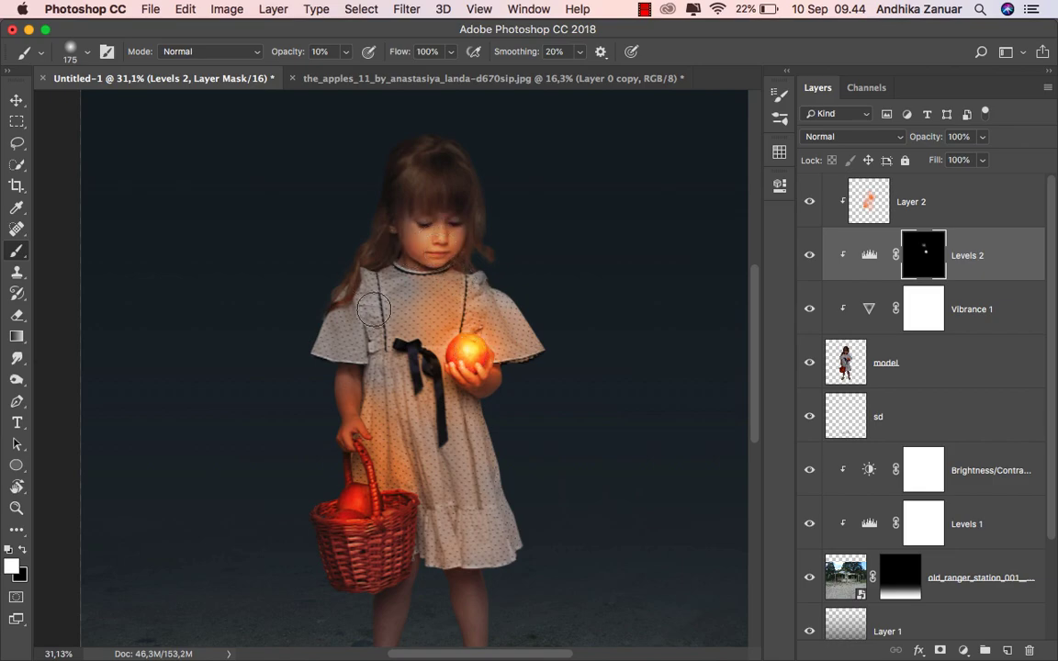
Step: Paint white on the mask to brighten the basket apple, held apple and nearby dress
{"action": "scroll", "coordinate": [372, 331], "scroll_direction": "down", "scroll_amount": 2}
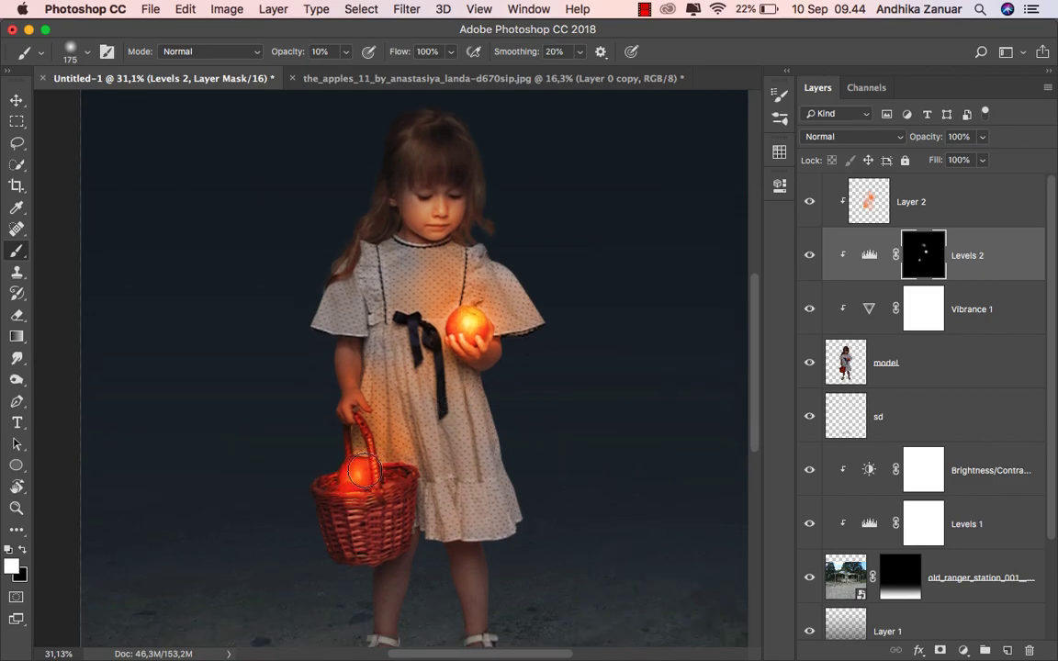
{"action": "mouse_move", "coordinate": [363, 471]}
{"action": "left_mouse_down"}
{"action": "mouse_move", "coordinate": [352, 476]}
{"action": "mouse_move", "coordinate": [390, 457]}
{"action": "mouse_move", "coordinate": [375, 423]}
{"action": "left_mouse_up"}
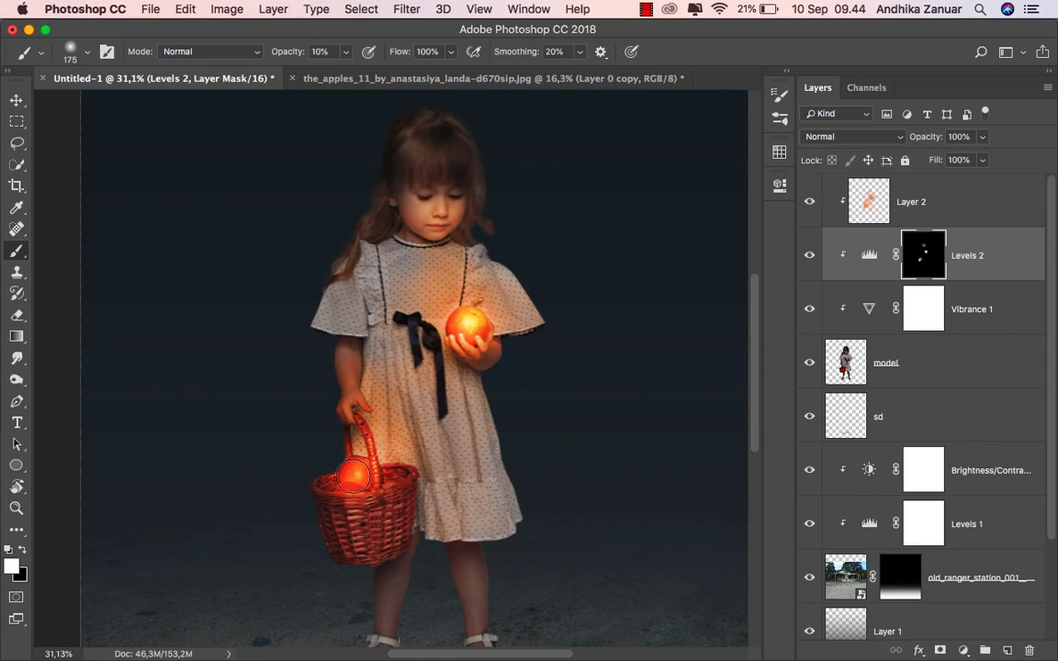
{"action": "left_click_drag", "start_coordinate": [400, 277], "coordinate": [482, 342]}
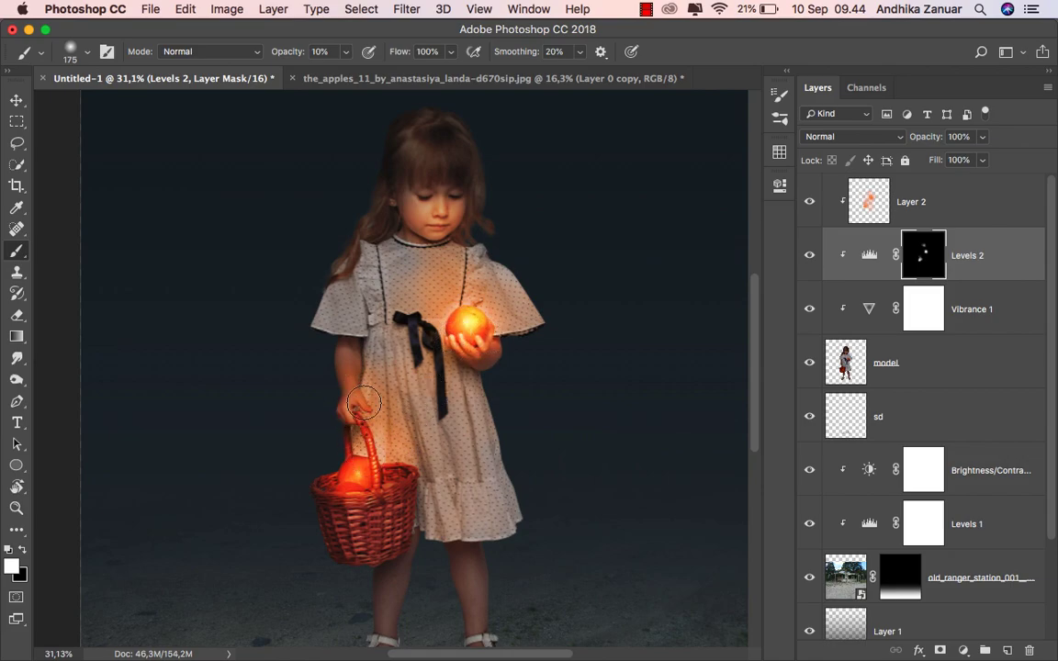
{"action": "scroll", "coordinate": [358, 432], "scroll_direction": "down", "scroll_amount": 2}
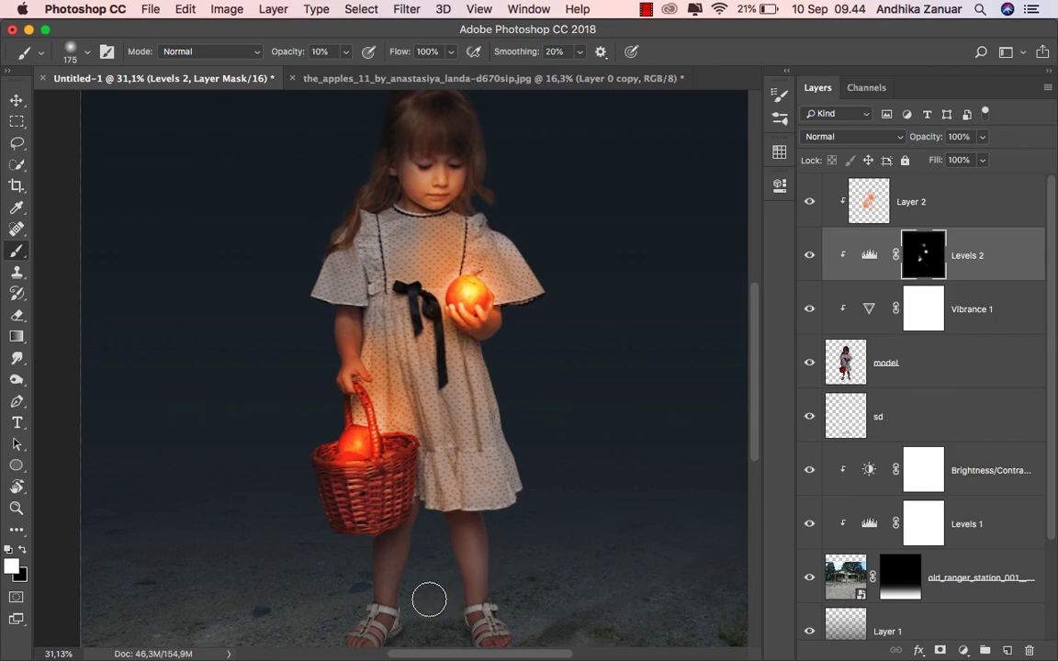
{"action": "scroll", "coordinate": [393, 551], "scroll_direction": "down", "scroll_amount": 1}
{"action": "scroll", "coordinate": [401, 578], "scroll_direction": "down", "scroll_amount": 2}
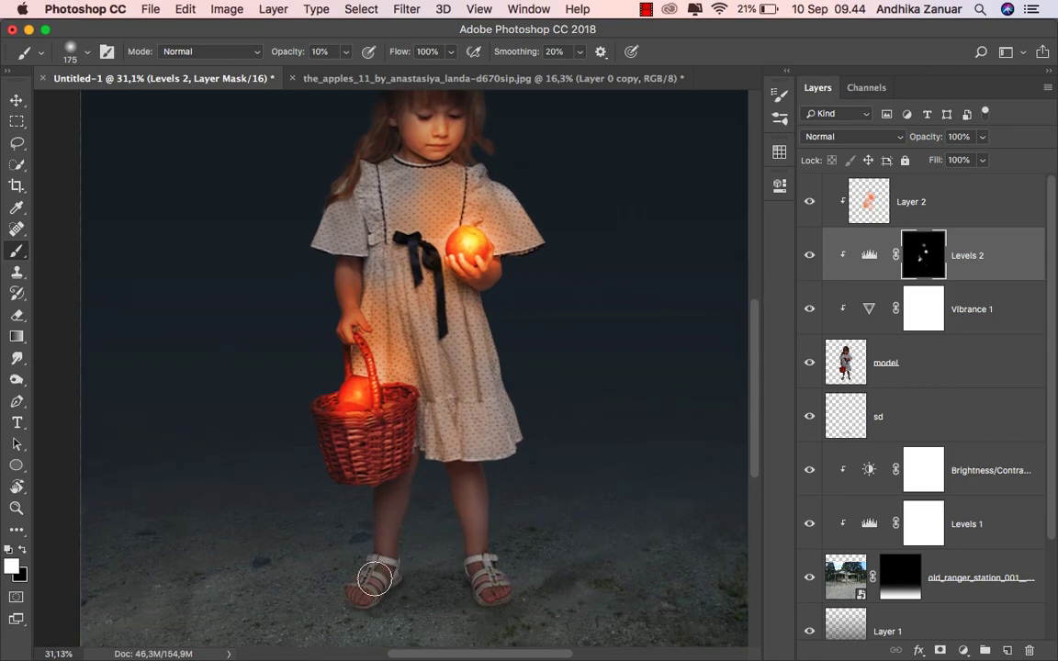
{"action": "scroll", "coordinate": [542, 547], "scroll_direction": "up", "scroll_amount": 2}
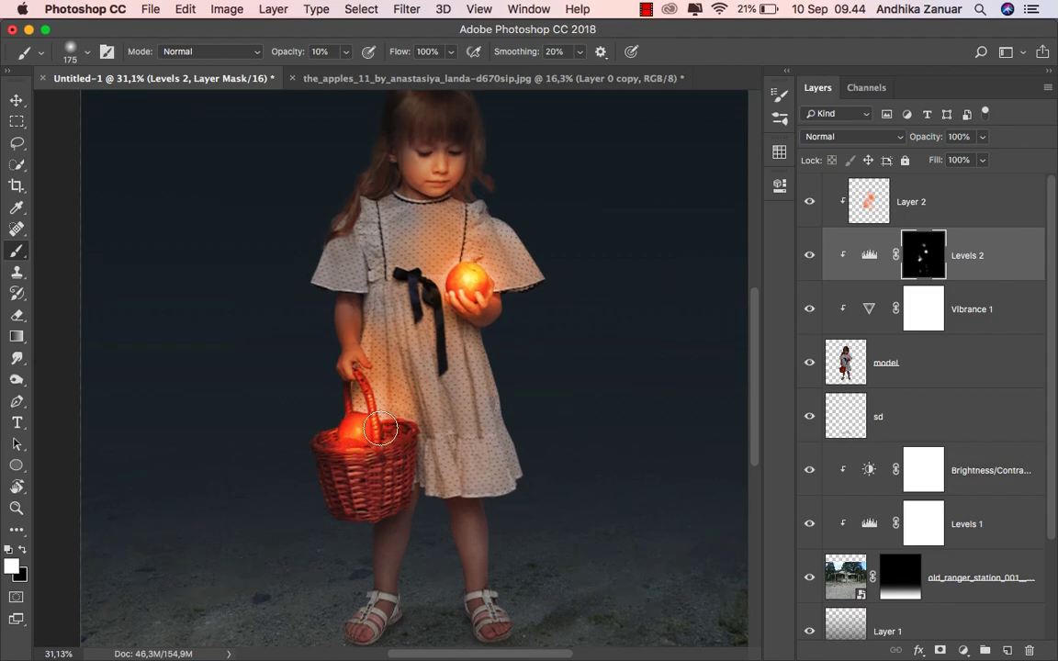
{"action": "scroll", "coordinate": [348, 439], "scroll_direction": "up", "scroll_amount": 1}
{"action": "scroll", "coordinate": [380, 446], "scroll_direction": "up", "scroll_amount": 2}
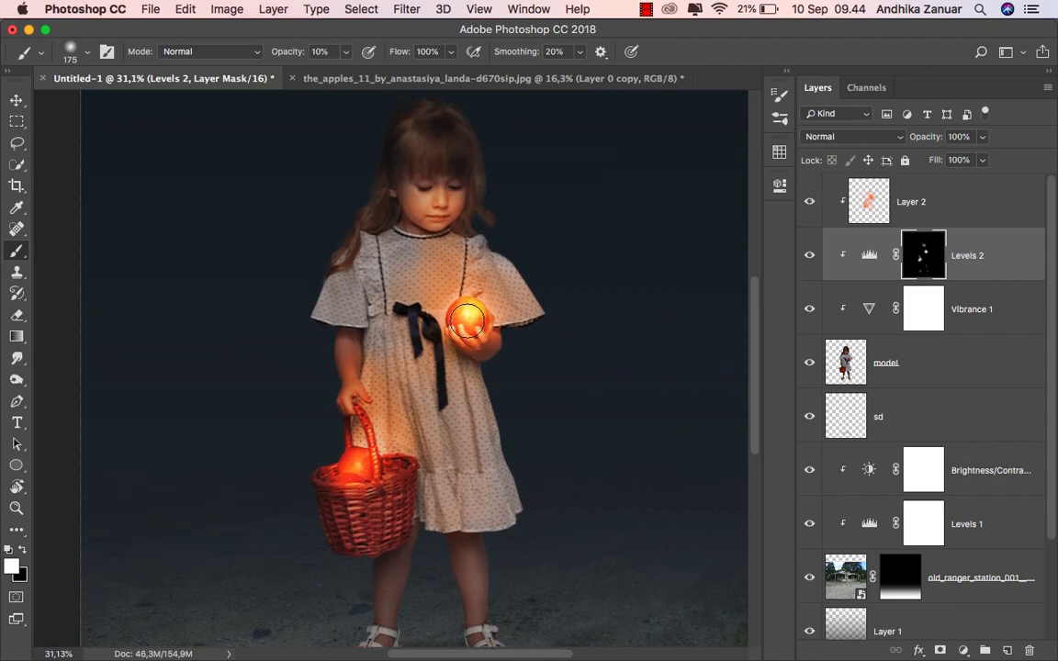
{"action": "left_click_drag", "start_coordinate": [404, 271], "coordinate": [441, 188]}
Step: Compare with and without Levels 2, then select the Levels 2 adjustment itself
{"action": "left_click", "coordinate": [809, 258]}
{"action": "scroll", "coordinate": [633, 439], "scroll_direction": "down", "scroll_amount": 1}
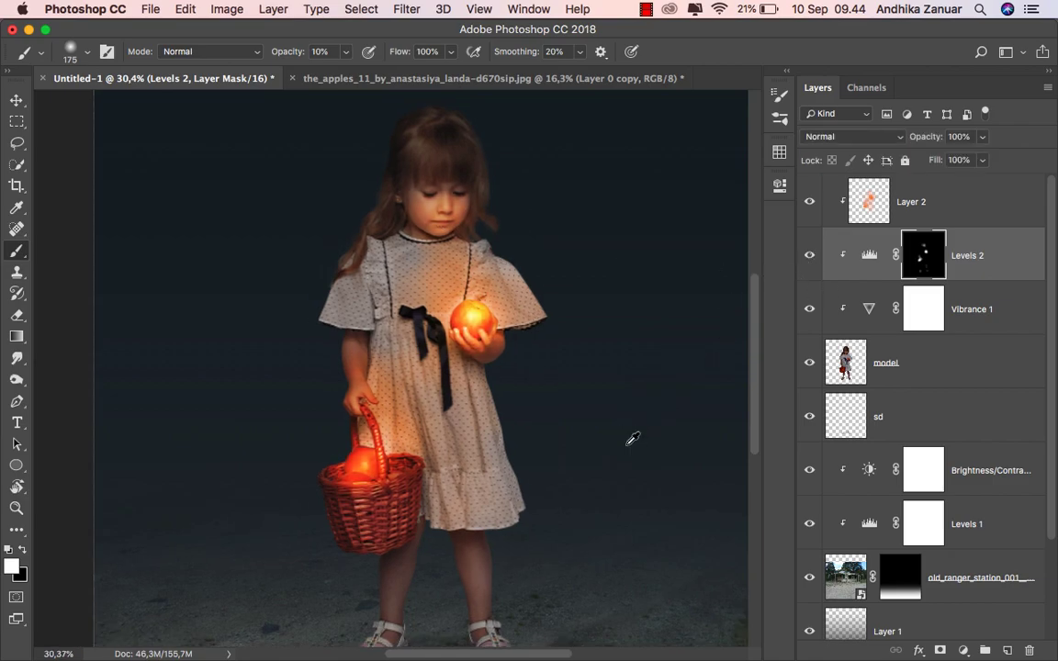
{"action": "scroll", "coordinate": [632, 439], "scroll_direction": "down", "scroll_amount": 2}
{"action": "scroll", "coordinate": [633, 439], "scroll_direction": "down", "scroll_amount": 2}
{"action": "scroll", "coordinate": [632, 439], "scroll_direction": "up", "scroll_amount": 1}
{"action": "scroll", "coordinate": [633, 439], "scroll_direction": "up", "scroll_amount": 1}
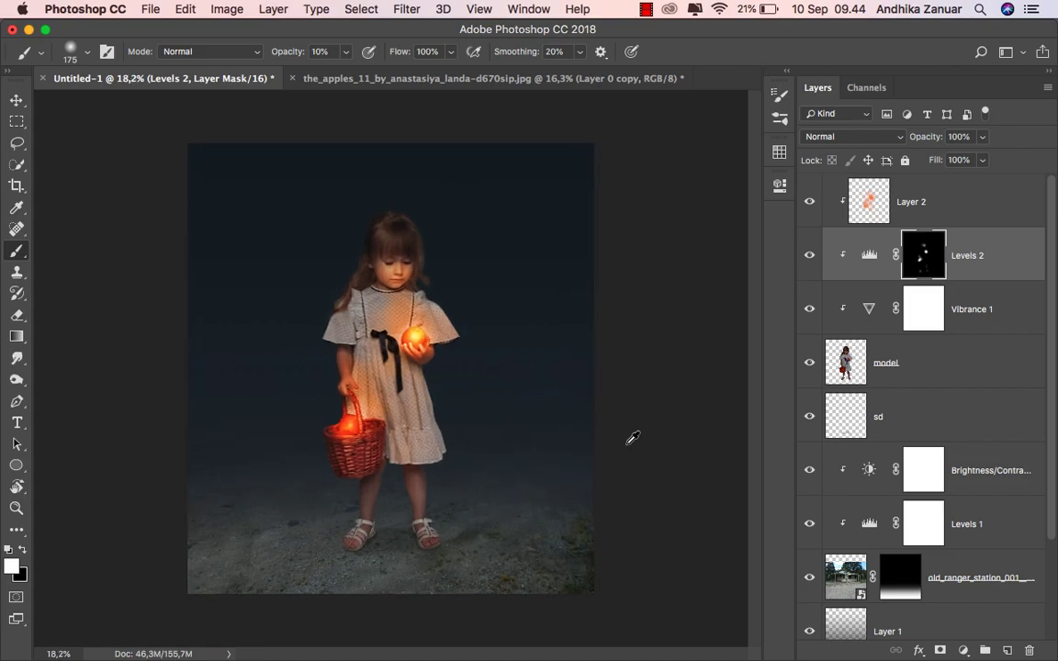
{"action": "left_click", "coordinate": [18, 101]}
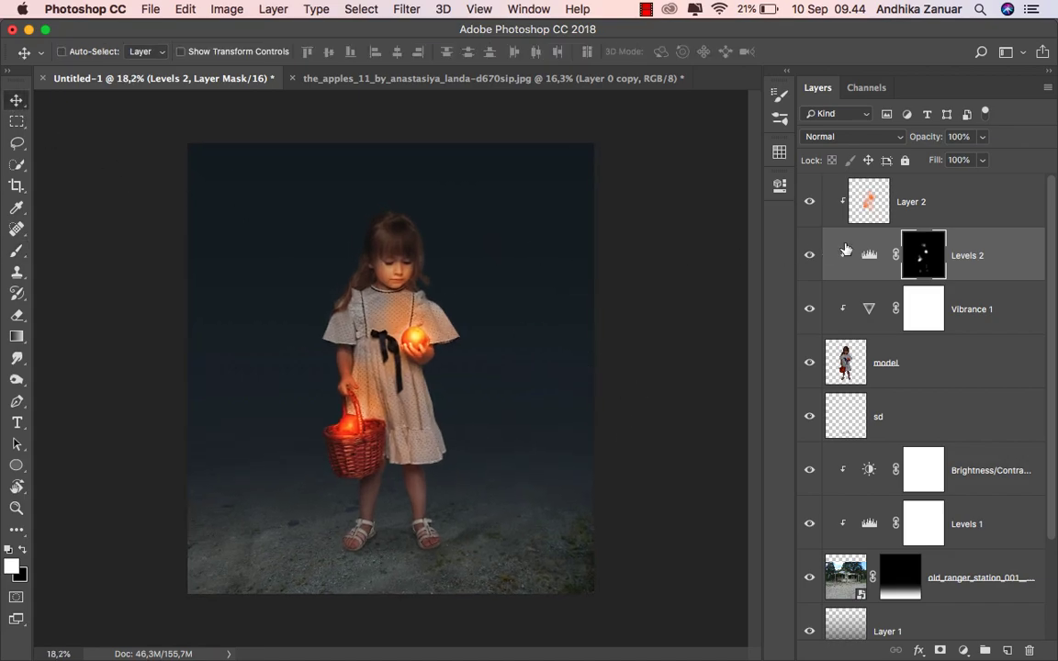
{"action": "left_click", "coordinate": [969, 254]}
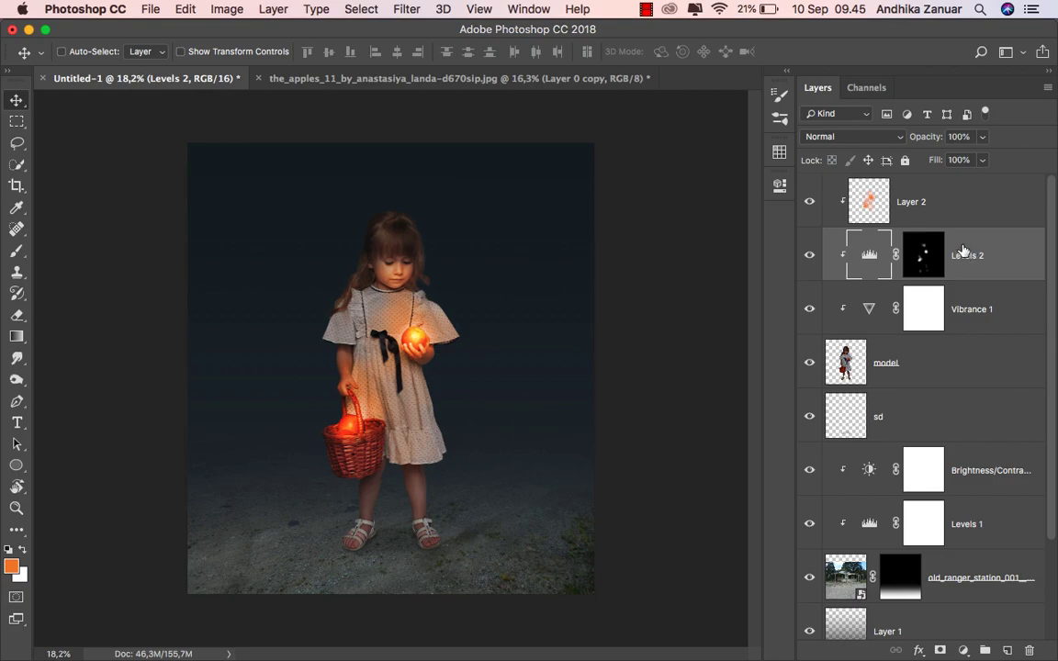
Step: Add a 'soft brush' layer above Layer 2, clipped to Layer 2
{"action": "left_click", "coordinate": [952, 221]}
{"action": "left_click", "coordinate": [1005, 648]}
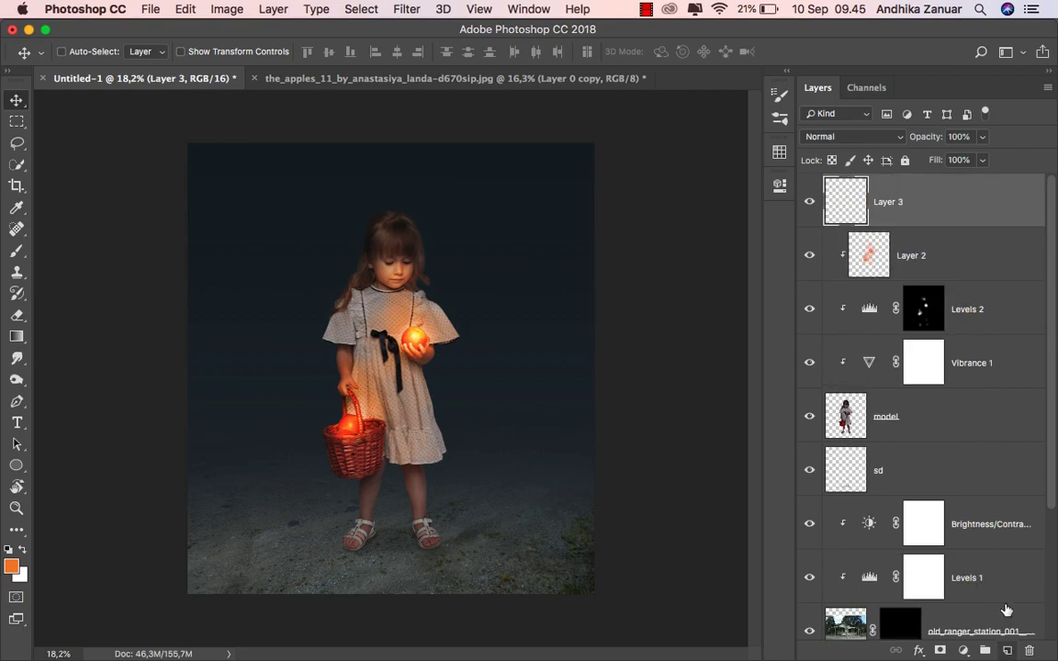
{"action": "right_click", "coordinate": [832, 225]}
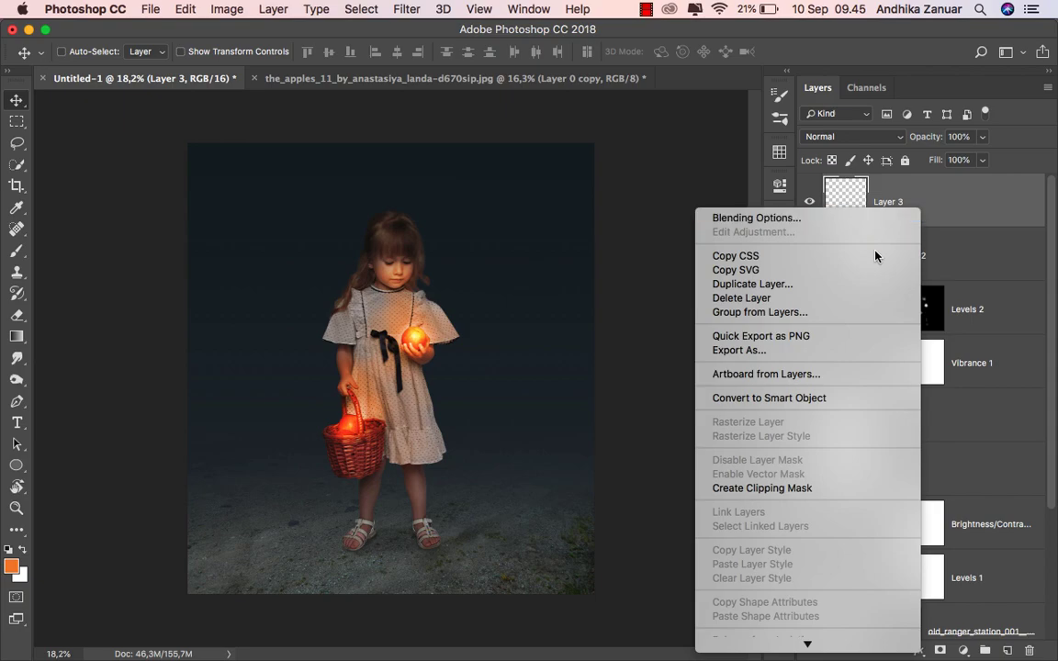
{"action": "left_click", "coordinate": [794, 488]}
{"action": "type", "text": "soft brush"}
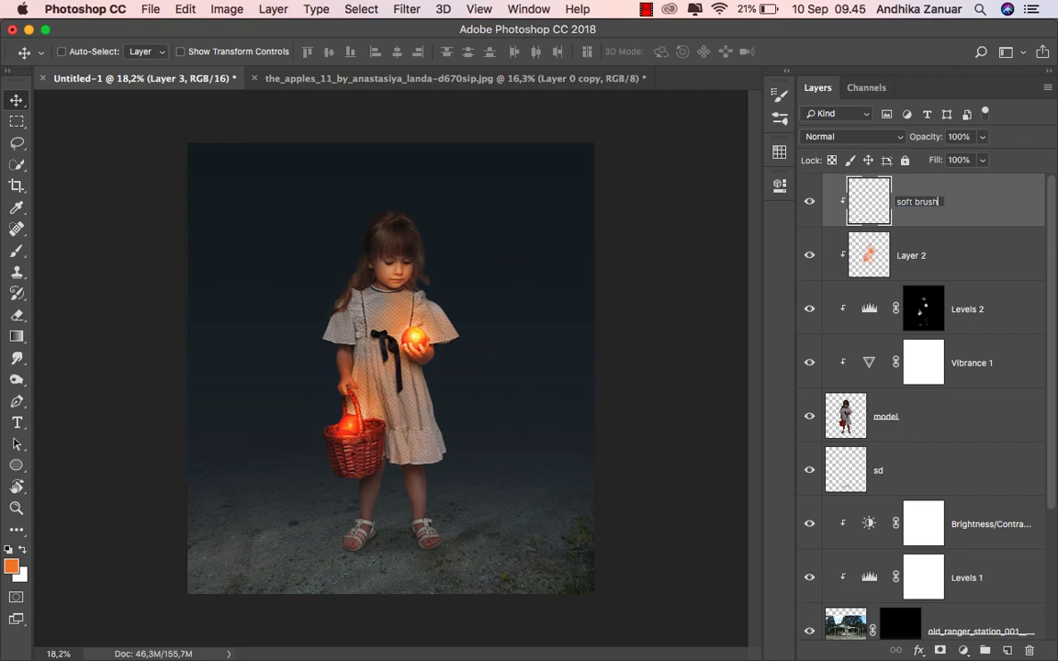
{"action": "key", "text": "Return"}
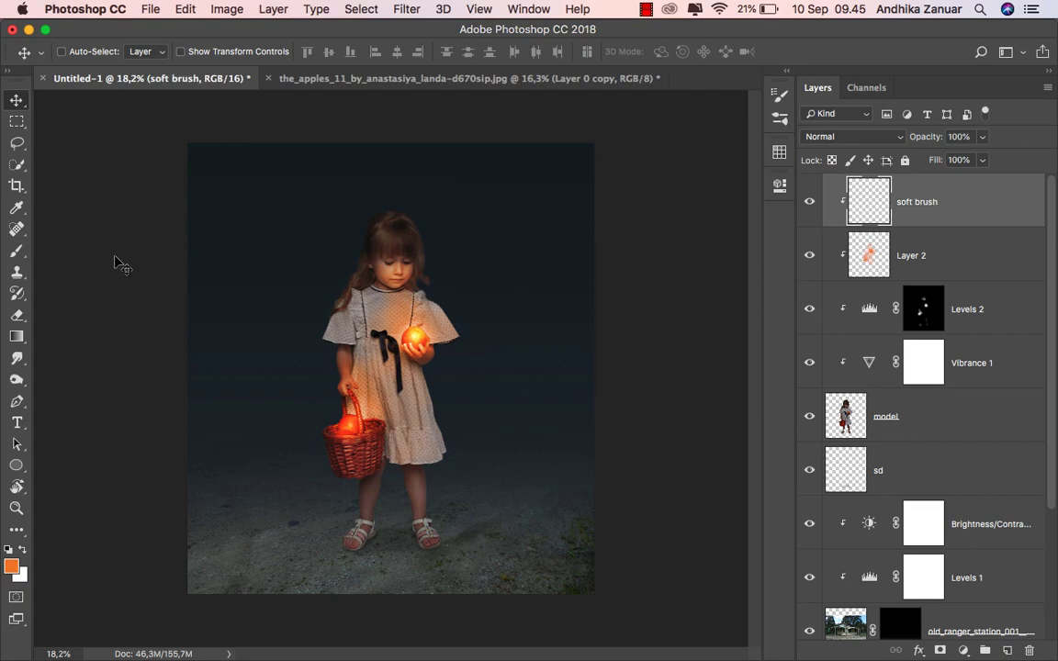
{"action": "left_click", "coordinate": [17, 249]}
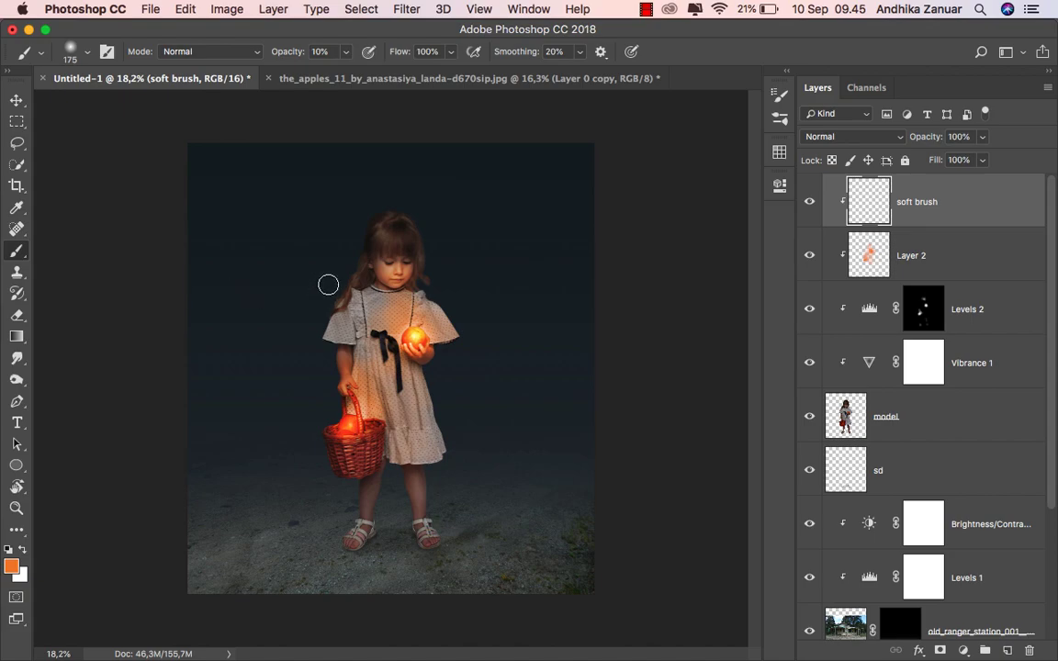
Step: Sample the dark navy background colour and darken the top edge of the hair
{"action": "scroll", "coordinate": [326, 276], "scroll_direction": "up", "scroll_amount": 1}
{"action": "scroll", "coordinate": [321, 260], "scroll_direction": "up", "scroll_amount": 2}
{"action": "scroll", "coordinate": [321, 258], "scroll_direction": "up", "scroll_amount": 2}
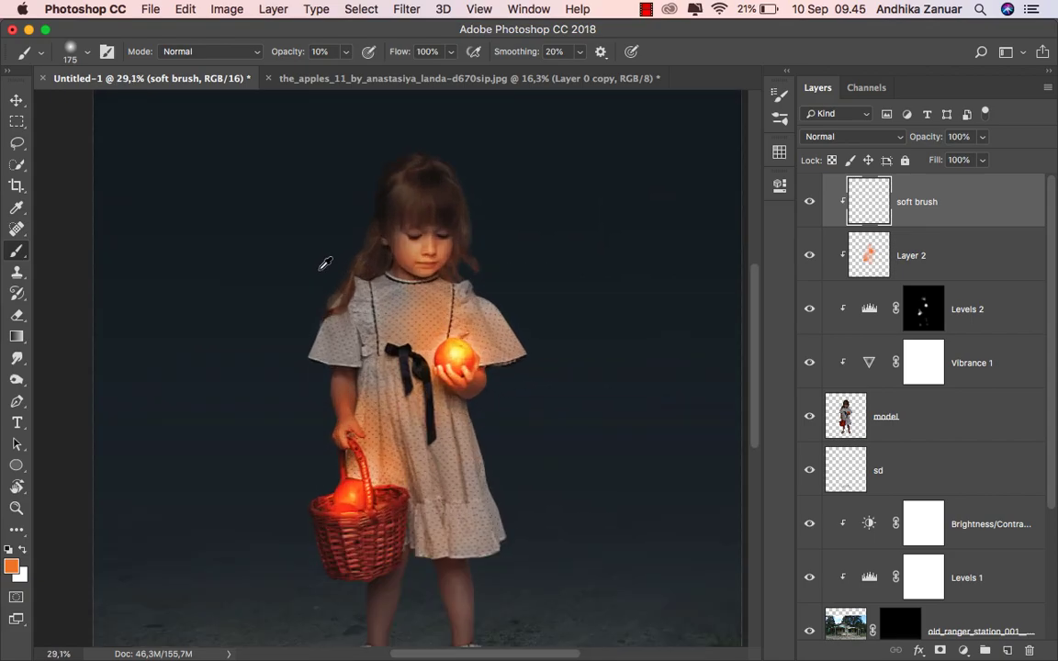
{"action": "scroll", "coordinate": [326, 264], "scroll_direction": "up", "scroll_amount": 1}
{"action": "left_click", "coordinate": [13, 568]}
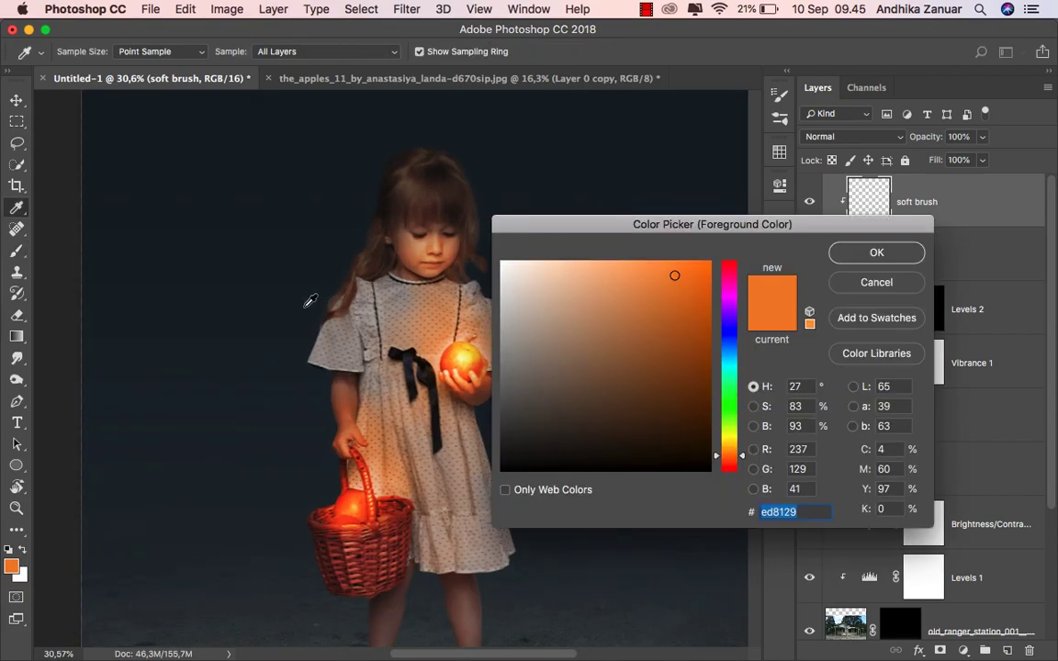
{"action": "left_click", "coordinate": [330, 229]}
{"action": "left_click", "coordinate": [860, 257]}
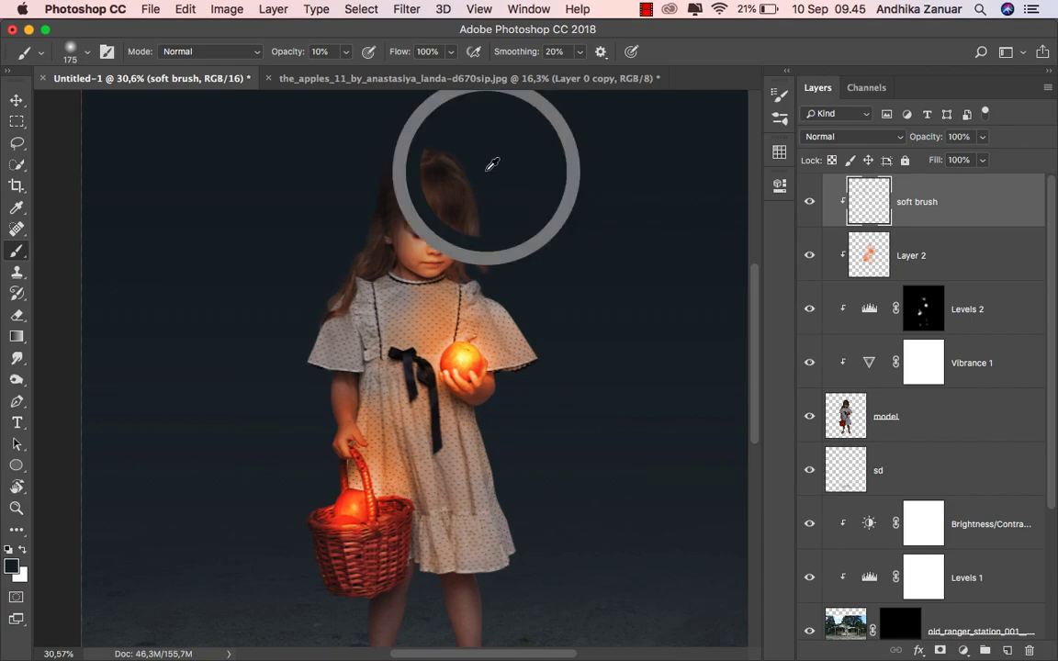
{"action": "left_click_drag", "start_coordinate": [465, 173], "coordinate": [386, 175]}
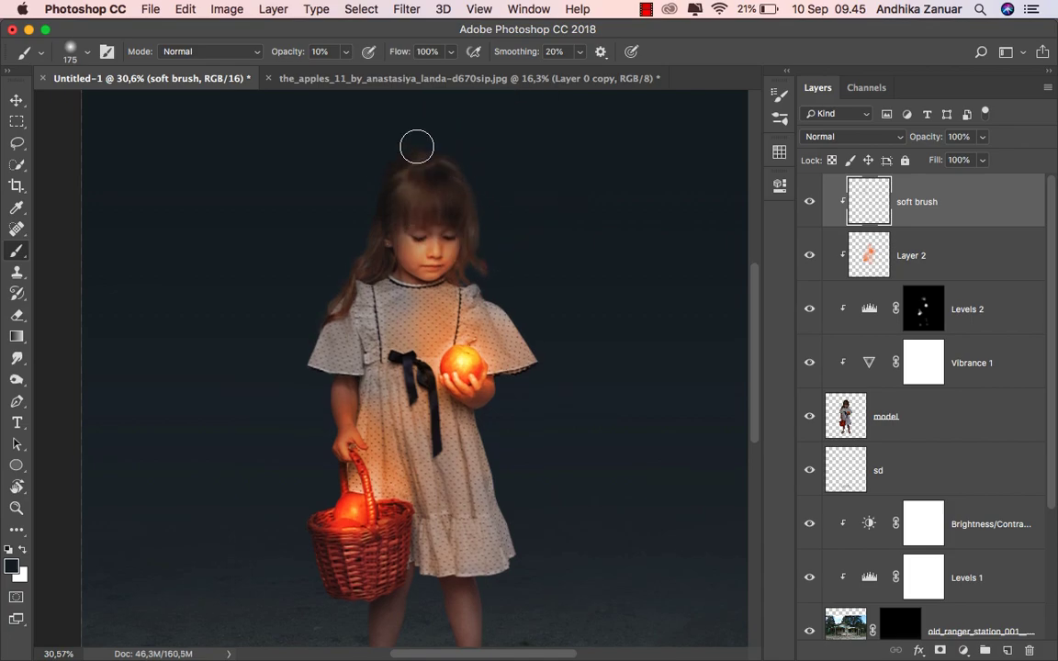
{"action": "left_click", "coordinate": [503, 267], "text": "alt"}
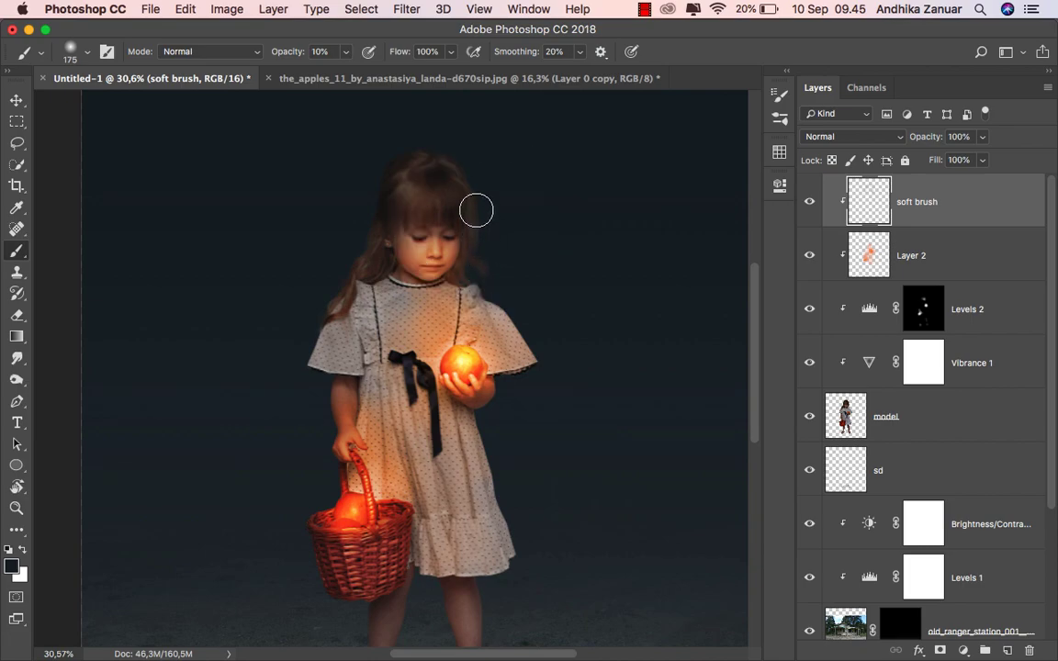
{"action": "left_click", "coordinate": [378, 174]}
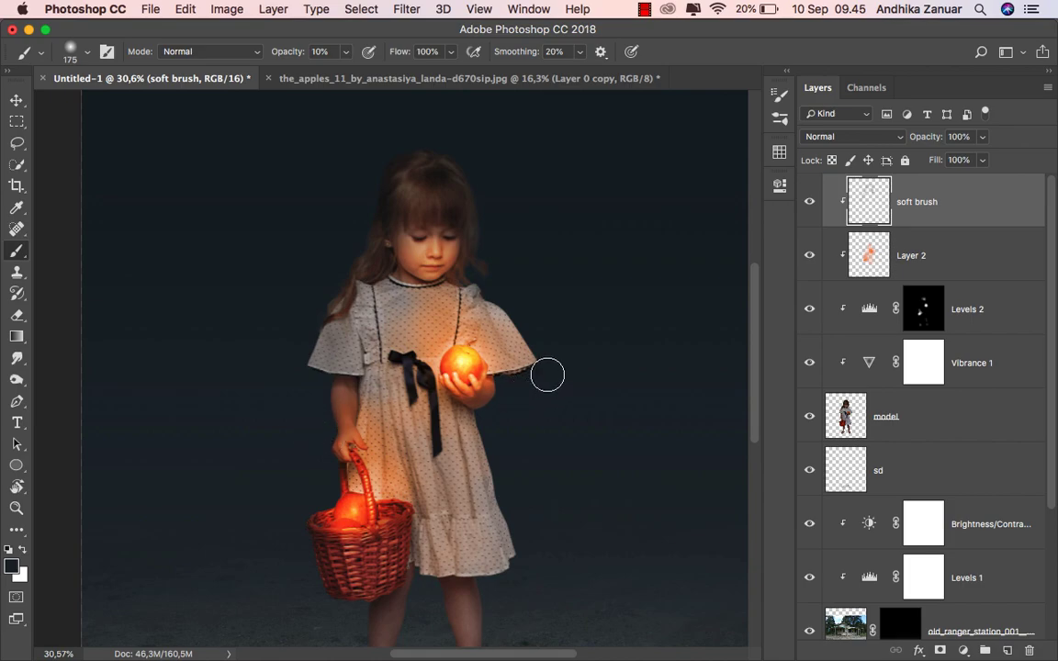
Step: Paint soft colour around the apple, arm and dress, plus a shadow beside the right sandal
{"action": "left_click", "coordinate": [498, 293], "text": "alt"}
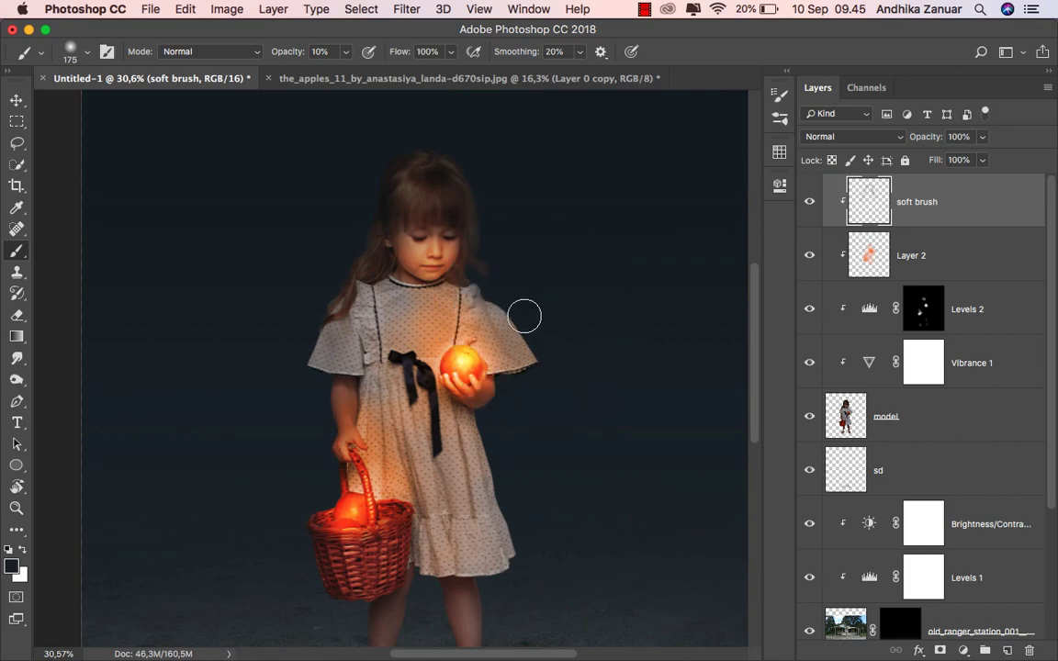
{"action": "left_click_drag", "start_coordinate": [525, 311], "coordinate": [494, 399]}
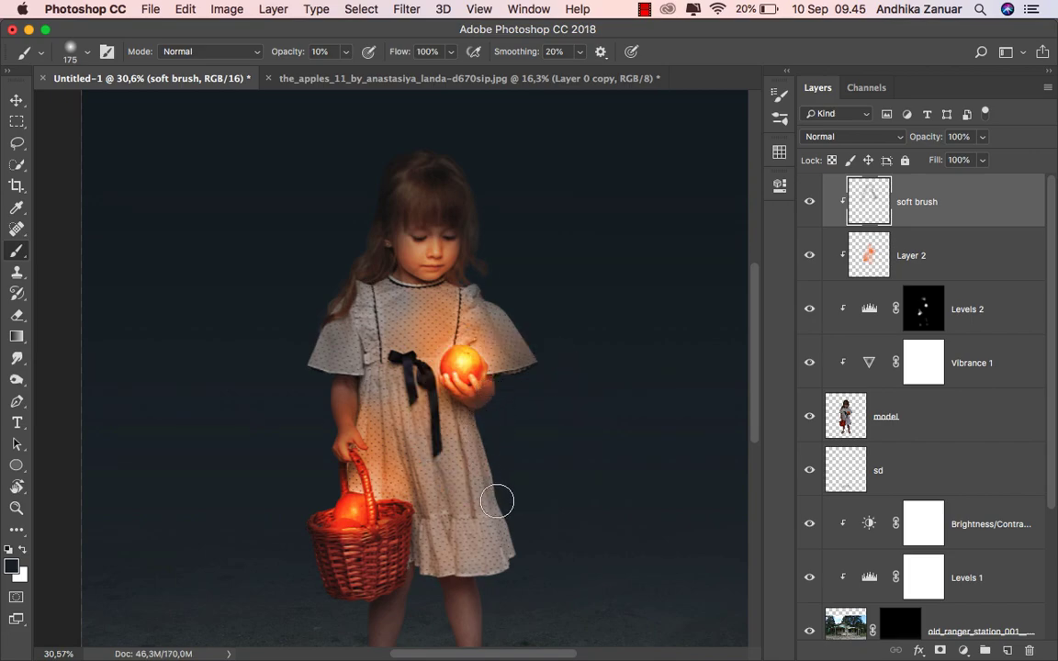
{"action": "left_click_drag", "start_coordinate": [503, 503], "coordinate": [348, 555]}
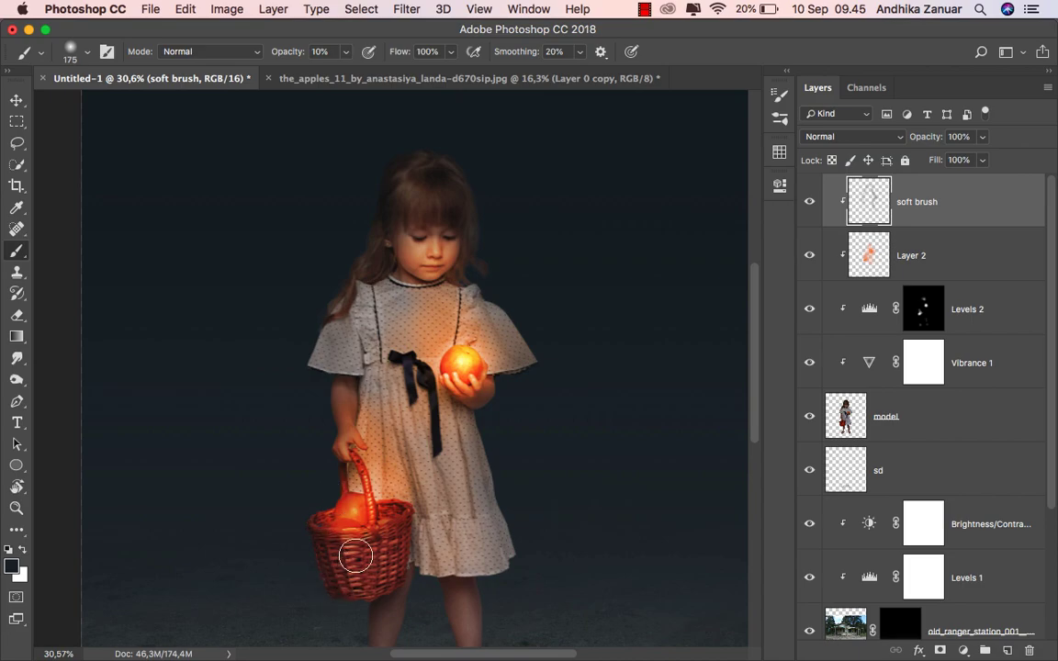
{"action": "left_click_drag", "start_coordinate": [358, 507], "coordinate": [370, 396]}
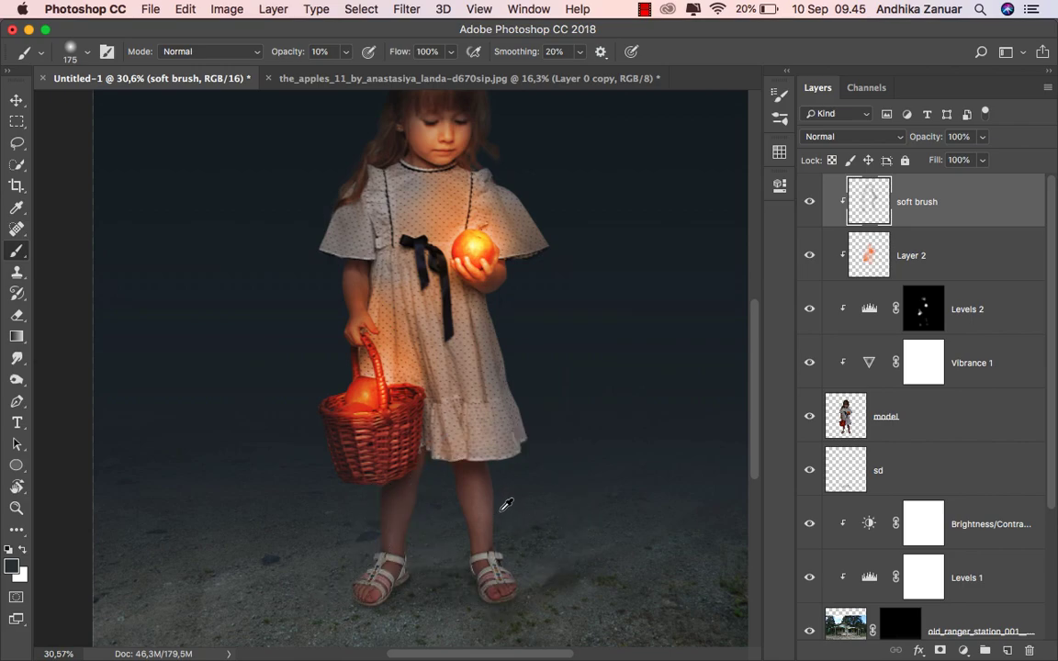
{"action": "left_click_drag", "start_coordinate": [491, 566], "coordinate": [543, 609]}
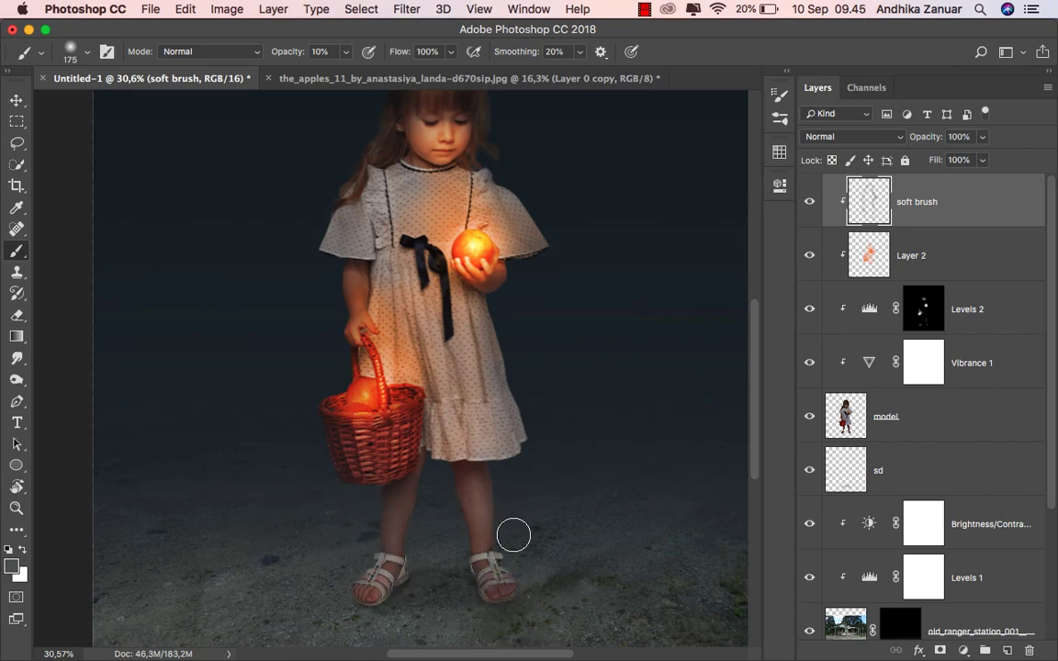
{"action": "left_click_drag", "start_coordinate": [512, 531], "coordinate": [518, 575]}
Step: Lower the soft brush layer's opacity to 72%
{"action": "scroll", "coordinate": [518, 575], "scroll_direction": "up", "scroll_amount": 3}
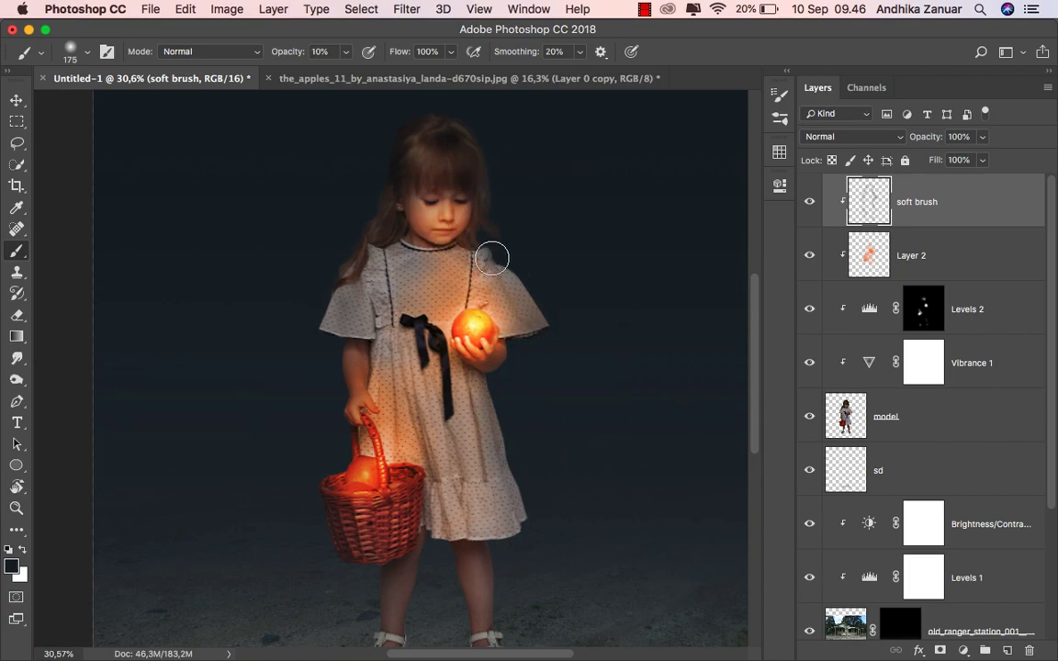
{"action": "scroll", "coordinate": [595, 406], "scroll_direction": "down", "scroll_amount": 5}
{"action": "scroll", "coordinate": [593, 409], "scroll_direction": "up", "scroll_amount": 2}
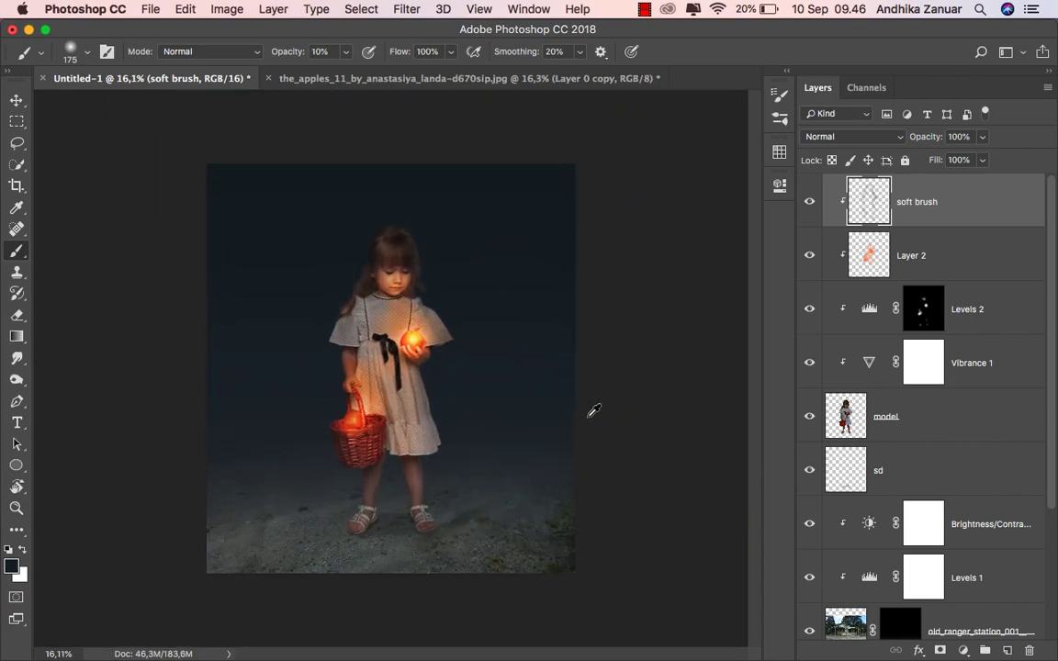
{"action": "left_click", "coordinate": [981, 137]}
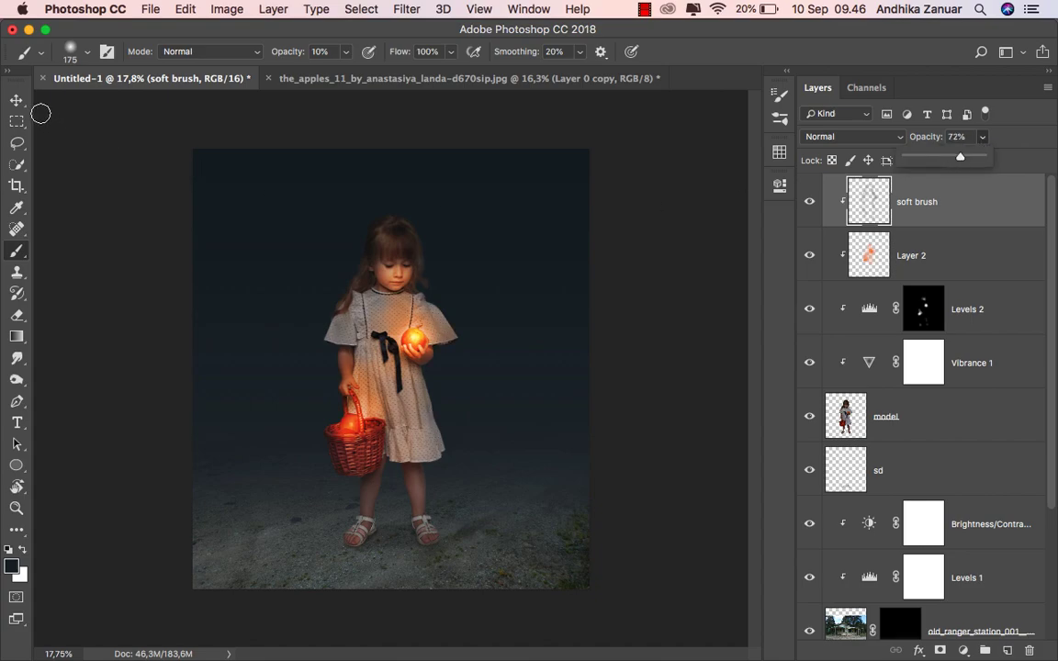
{"action": "left_click", "coordinate": [17, 100]}
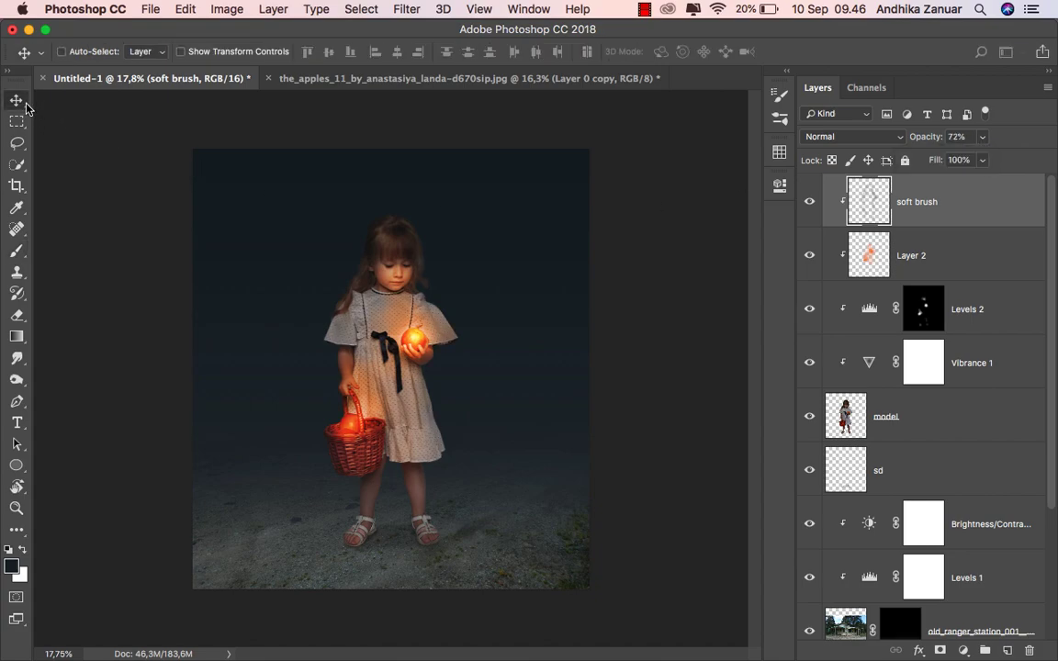
{"action": "left_click", "coordinate": [807, 203]}
Step: Place the starry sky image as an embedded layer
{"action": "left_click", "coordinate": [149, 11]}
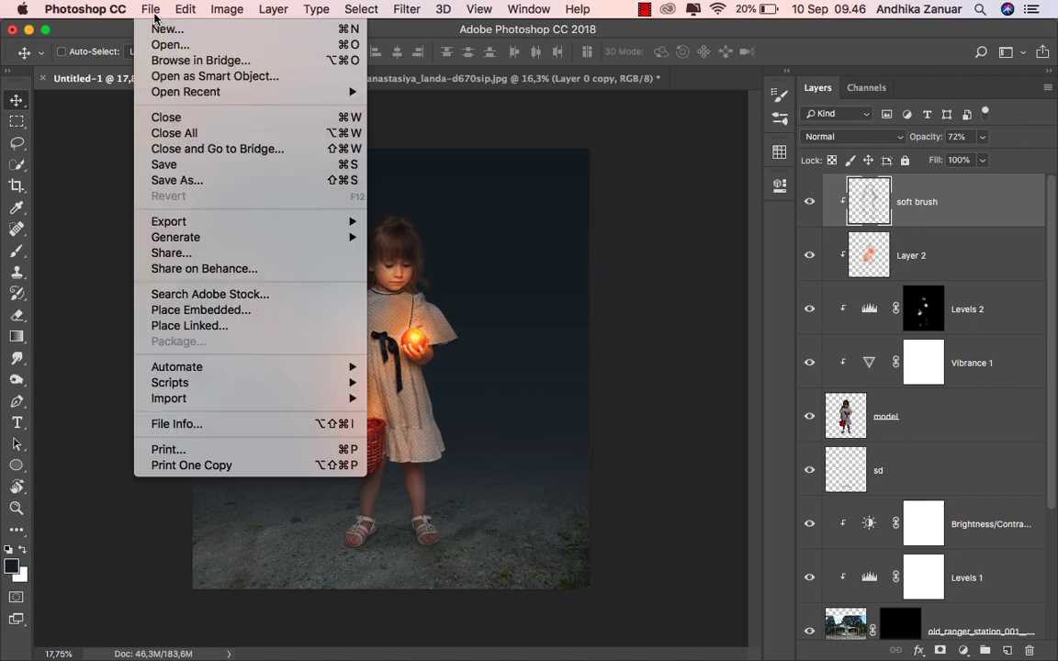
{"action": "left_click", "coordinate": [259, 312]}
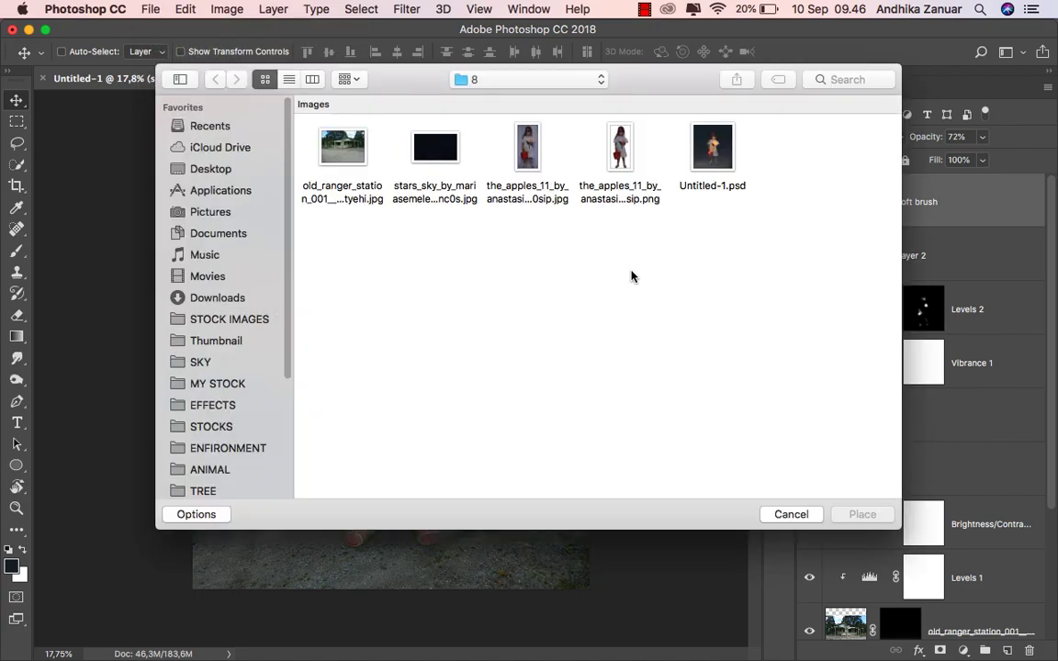
{"action": "left_click", "coordinate": [439, 156]}
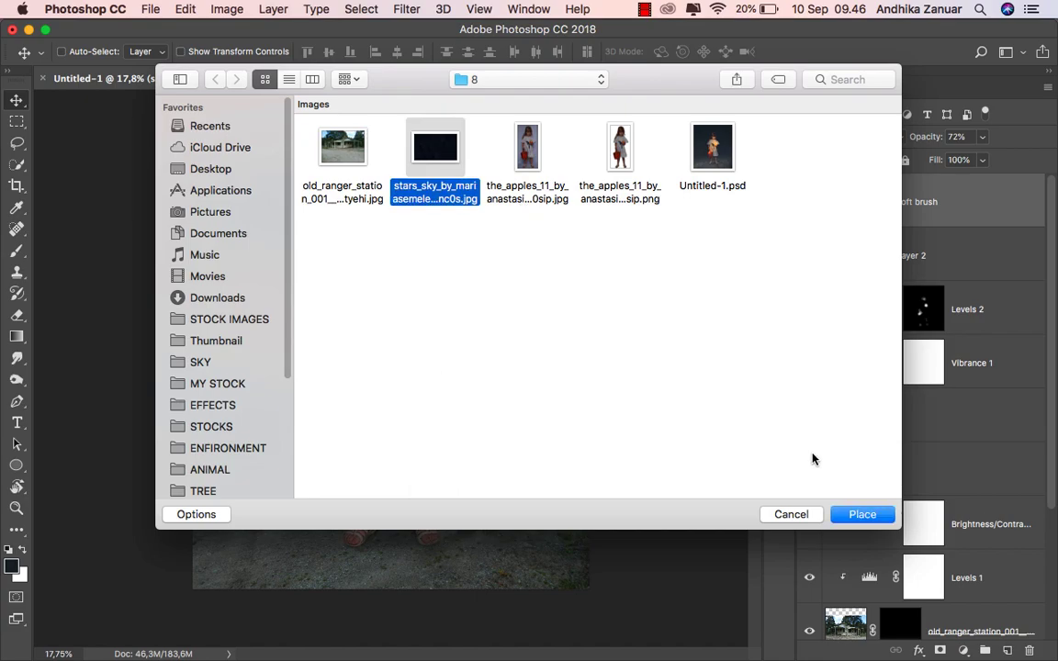
{"action": "left_click", "coordinate": [849, 515]}
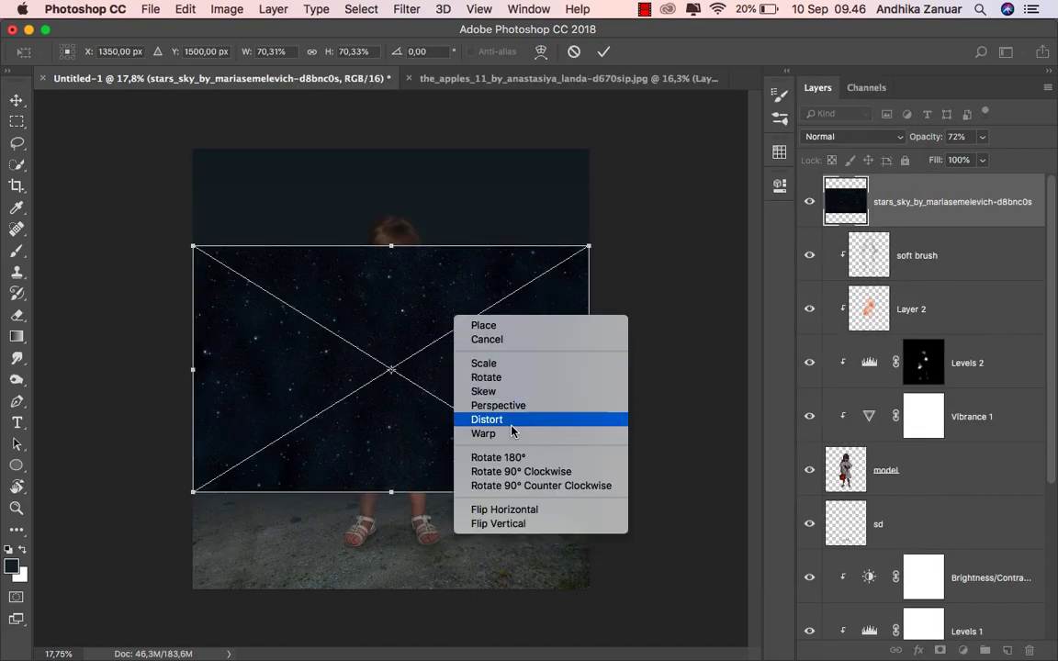
Step: Rotate the sky 90° clockwise and scale it to cover the whole canvas
{"action": "left_click", "coordinate": [514, 471]}
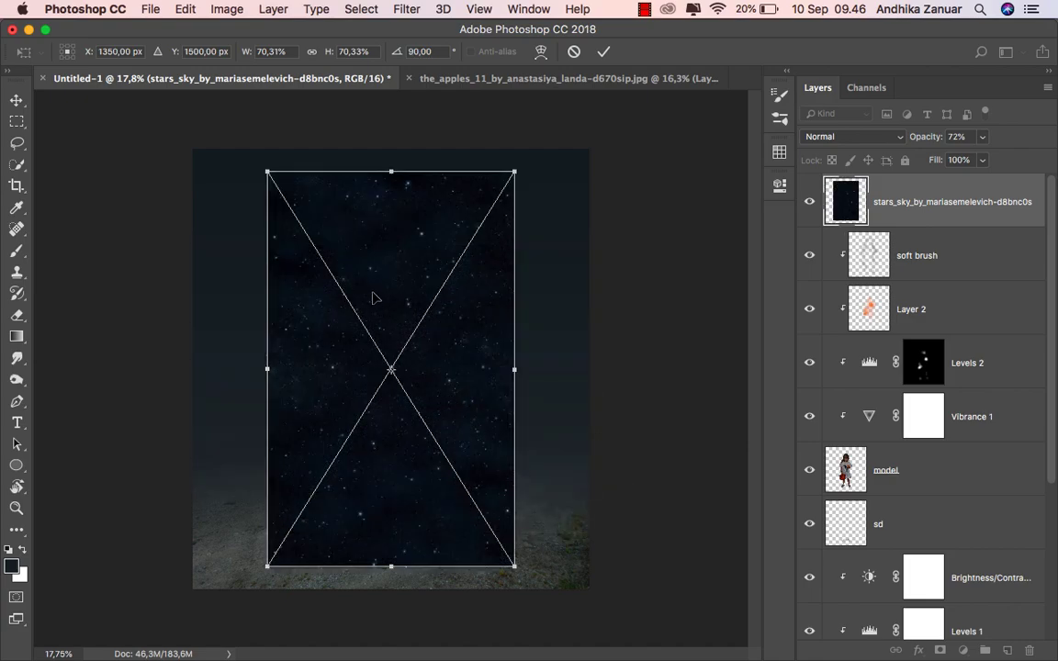
{"action": "left_click_drag", "start_coordinate": [373, 297], "coordinate": [299, 265]}
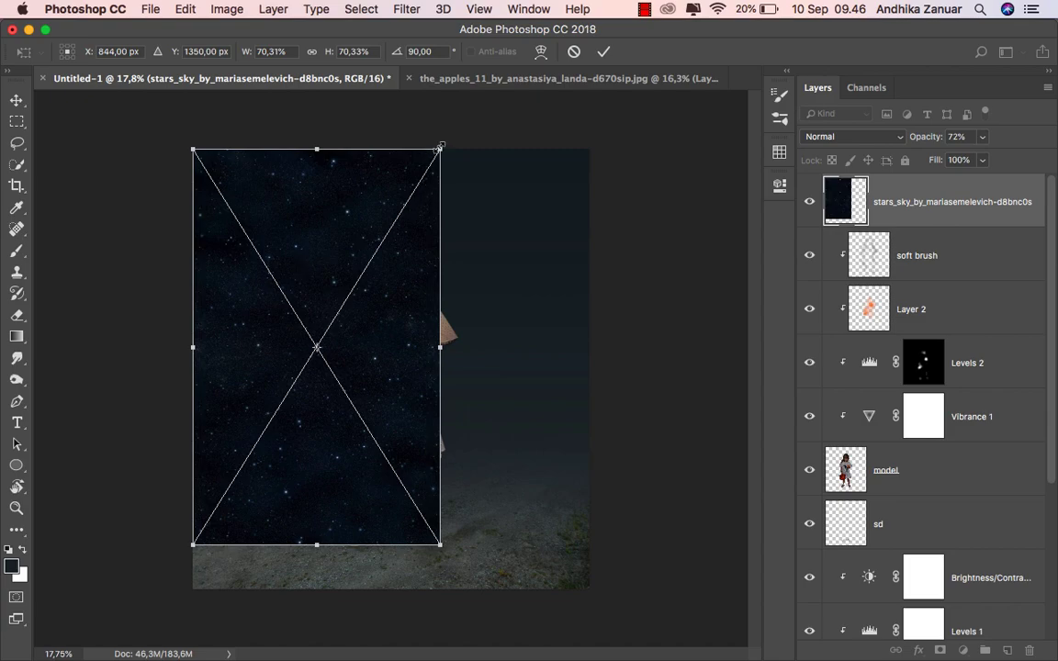
{"action": "left_click_drag", "start_coordinate": [440, 147], "coordinate": [510, 37]}
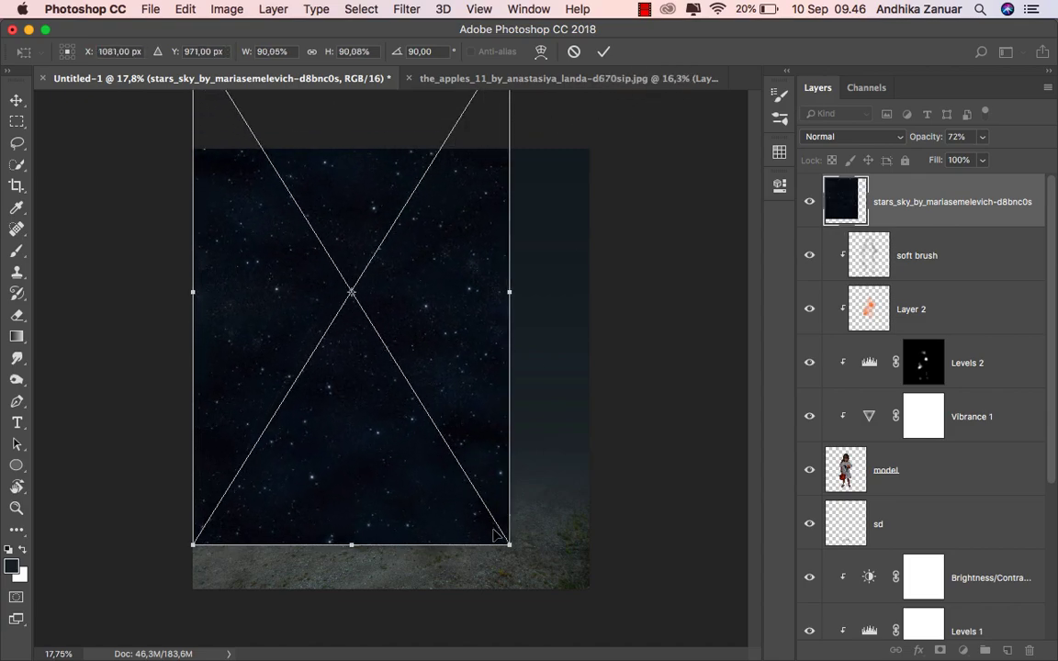
{"action": "left_click_drag", "start_coordinate": [511, 544], "coordinate": [631, 648]}
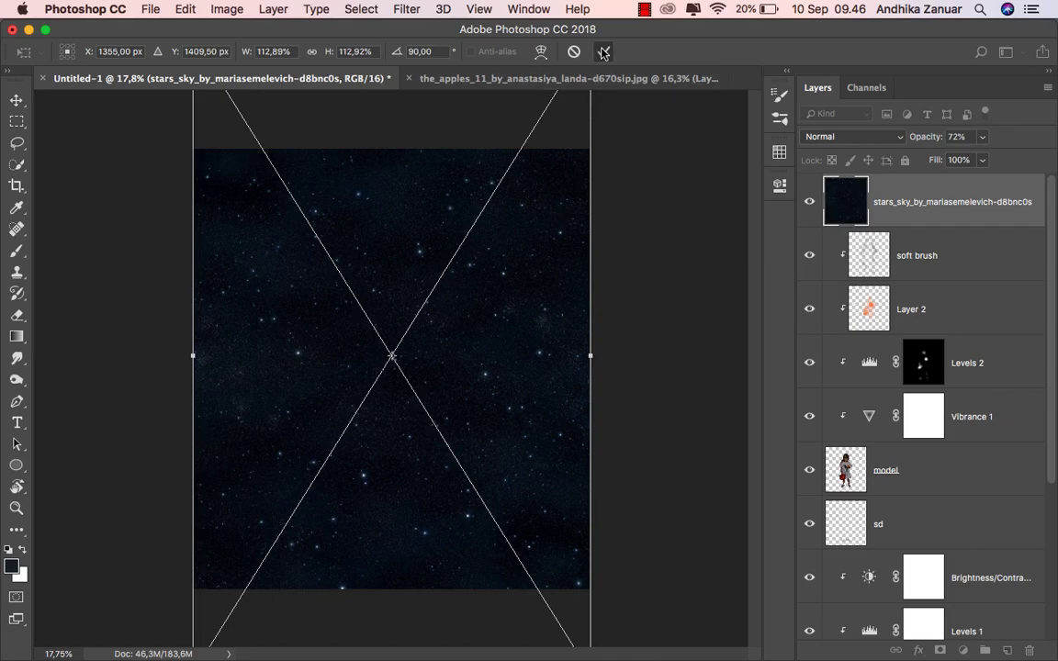
{"action": "key", "text": "Return"}
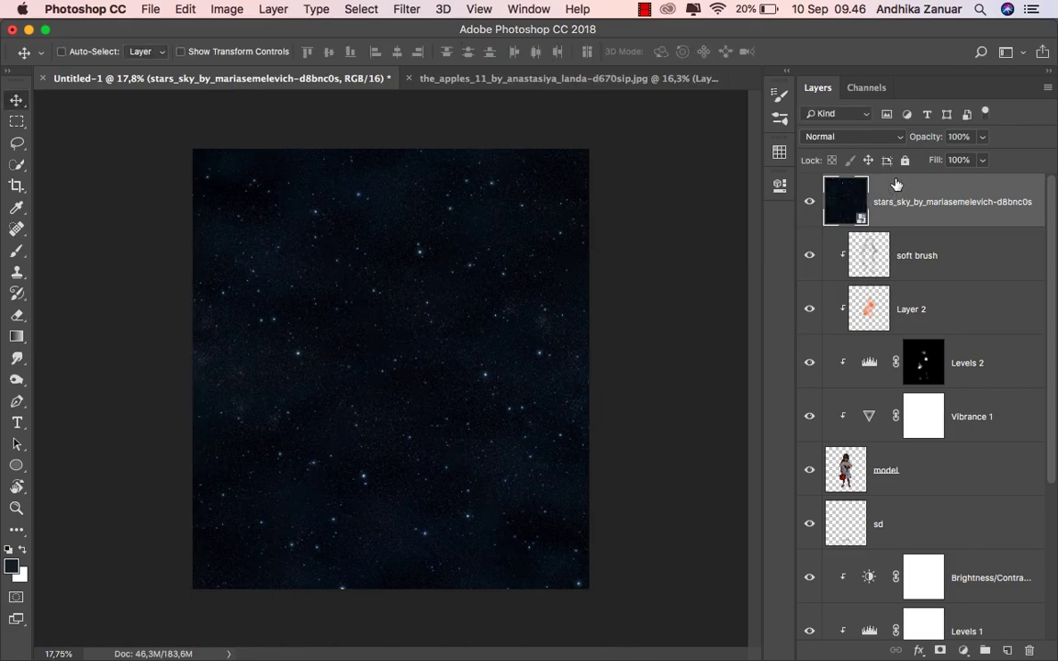
Step: Set the stars layer to Screen blend mode at 50% opacity
{"action": "left_click", "coordinate": [858, 137]}
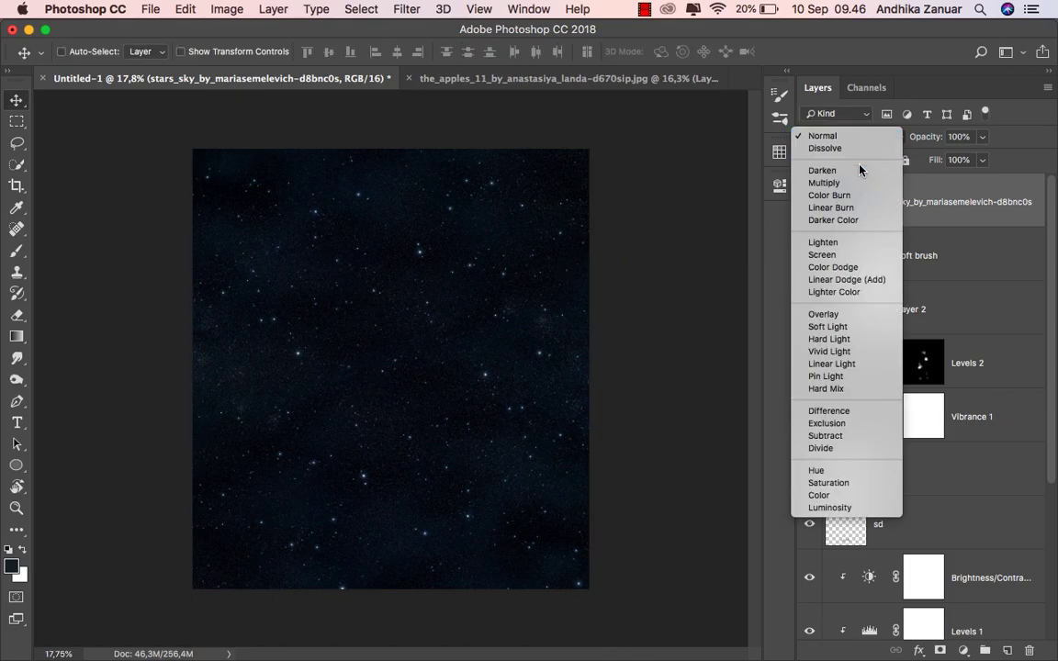
{"action": "left_click", "coordinate": [851, 256]}
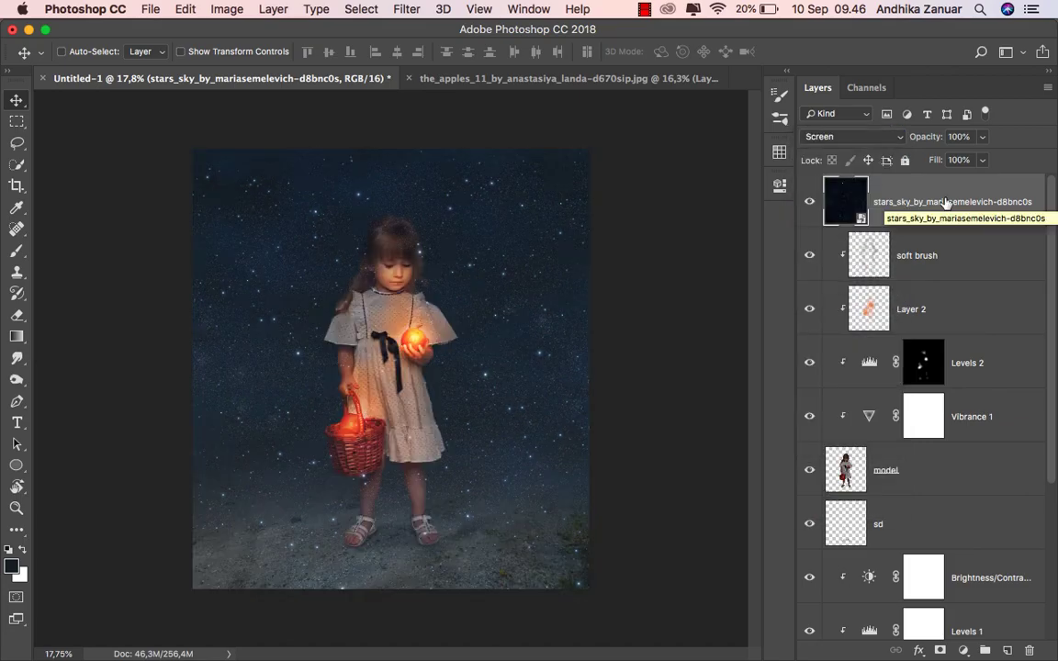
{"action": "left_click", "coordinate": [981, 136]}
{"action": "left_click_drag", "start_coordinate": [986, 156], "coordinate": [946, 161]}
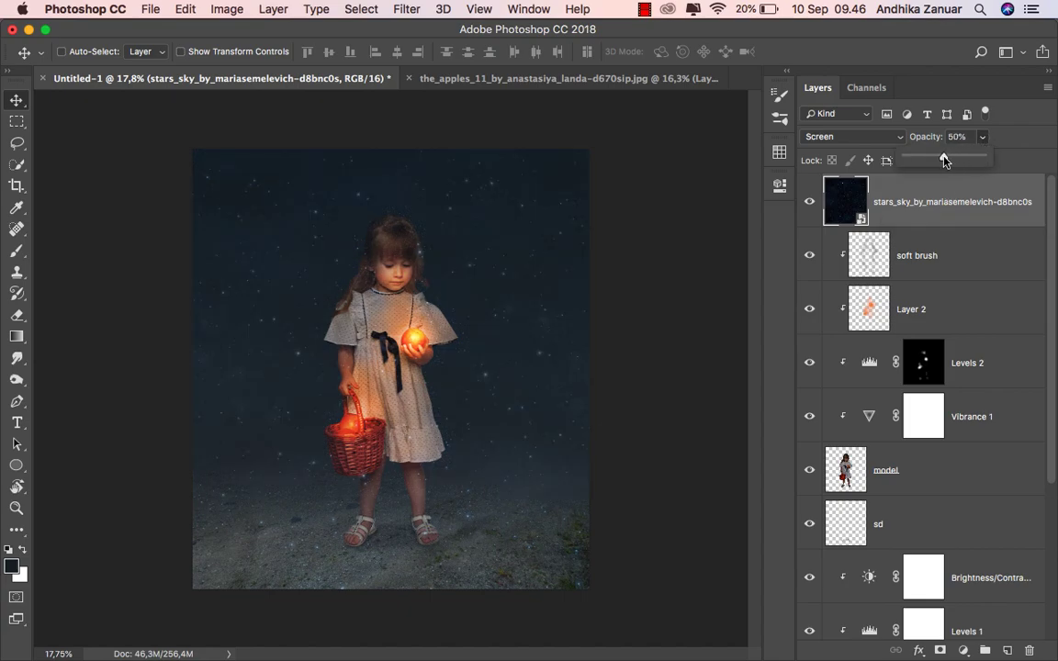
{"action": "left_click_drag", "start_coordinate": [945, 161], "coordinate": [944, 159]}
Step: Realign the stars layer on the canvas and keep it visible
{"action": "left_click_drag", "start_coordinate": [445, 337], "coordinate": [437, 250]}
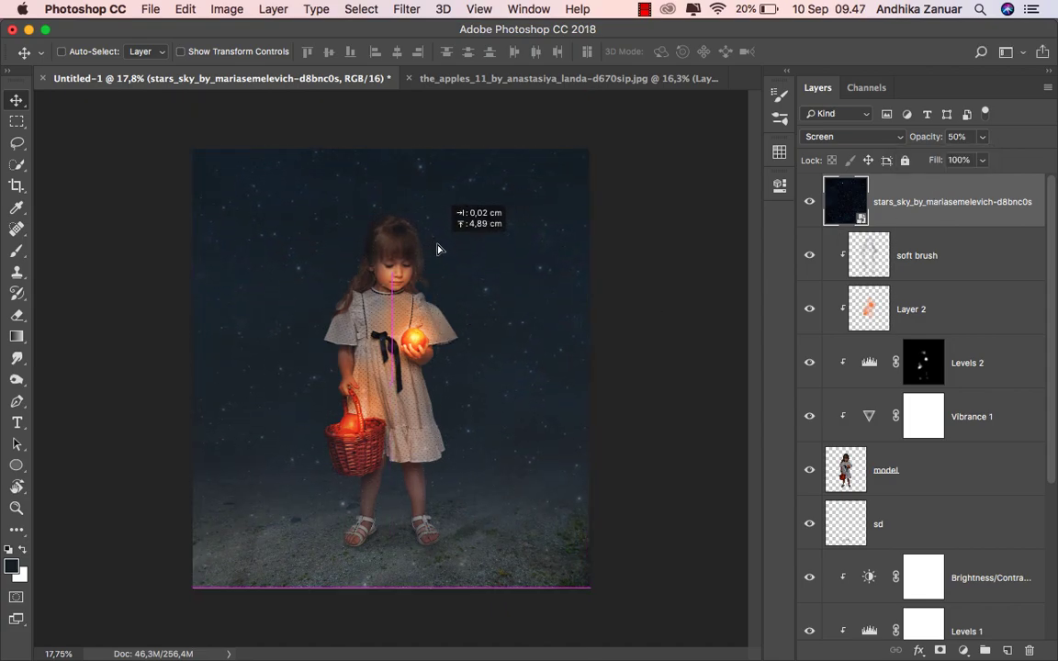
{"action": "left_click_drag", "start_coordinate": [437, 250], "coordinate": [437, 279]}
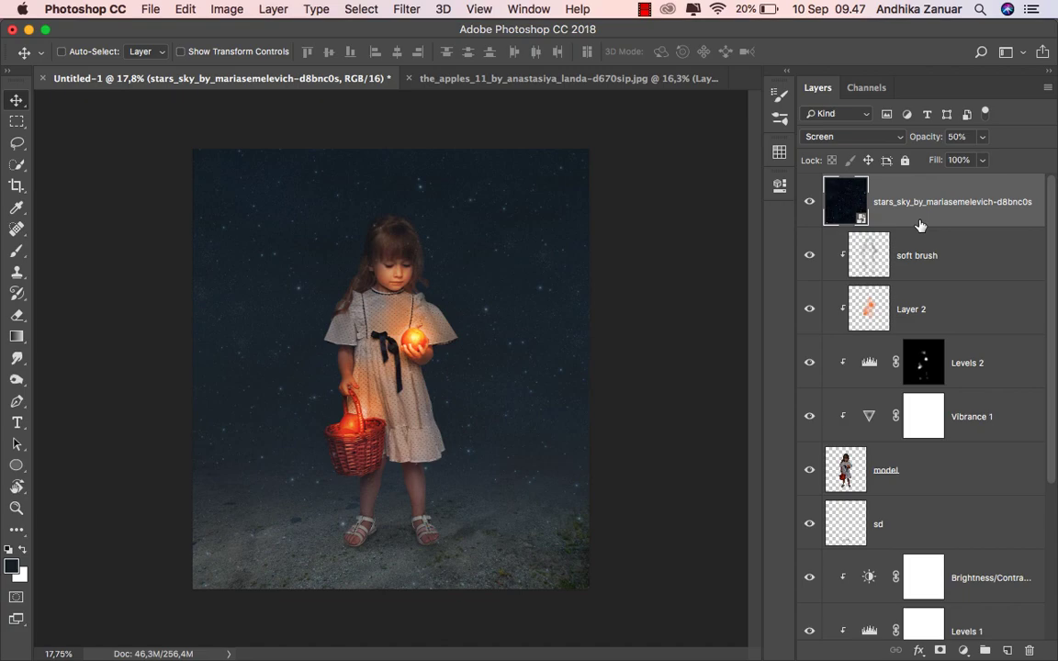
{"action": "left_click", "coordinate": [808, 209]}
Step: Add a new Layer 3 and draw a short upward gradient on it
{"action": "left_click", "coordinate": [1008, 650]}
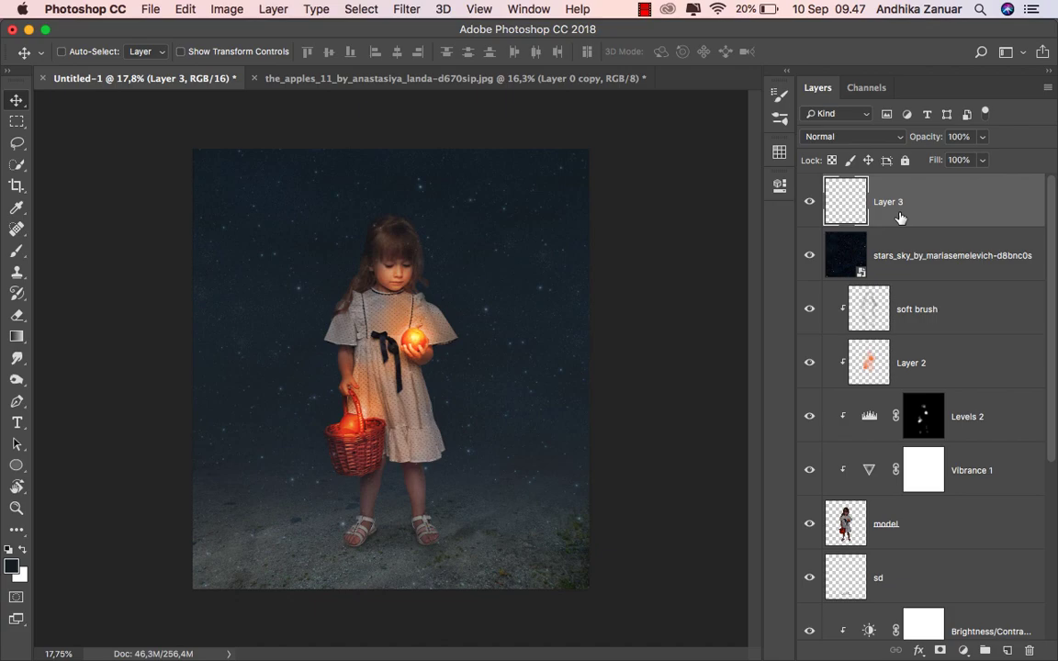
{"action": "left_click", "coordinate": [17, 336]}
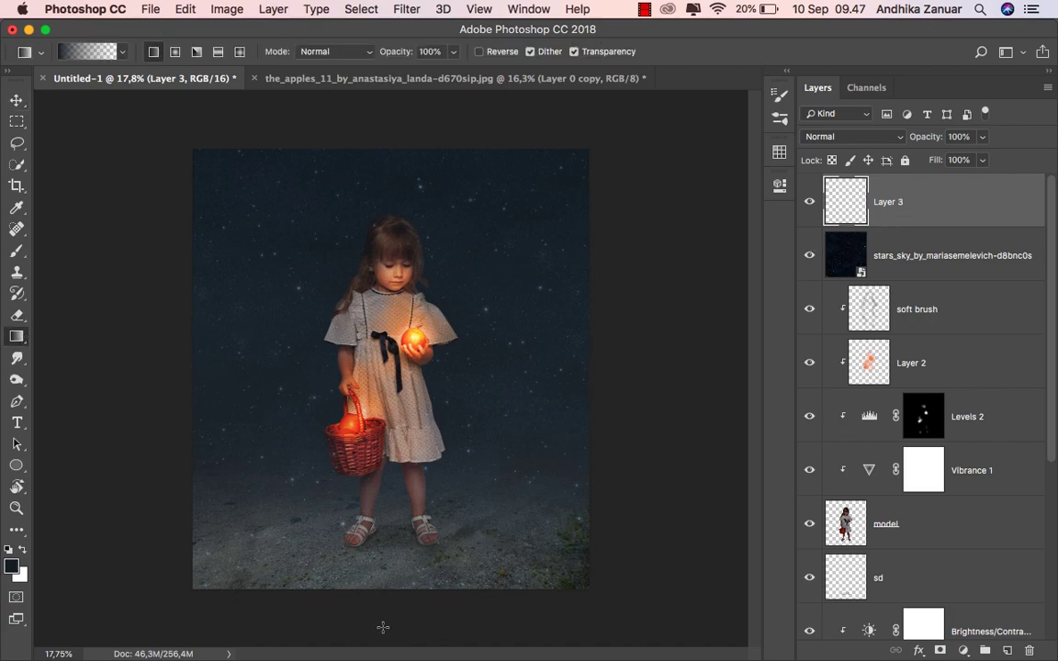
{"action": "mouse_move", "coordinate": [381, 623]}
{"action": "left_mouse_down"}
{"action": "mouse_move", "coordinate": [380, 537]}
{"action": "mouse_move", "coordinate": [381, 549]}
{"action": "left_mouse_up"}
{"action": "left_click", "coordinate": [17, 99]}
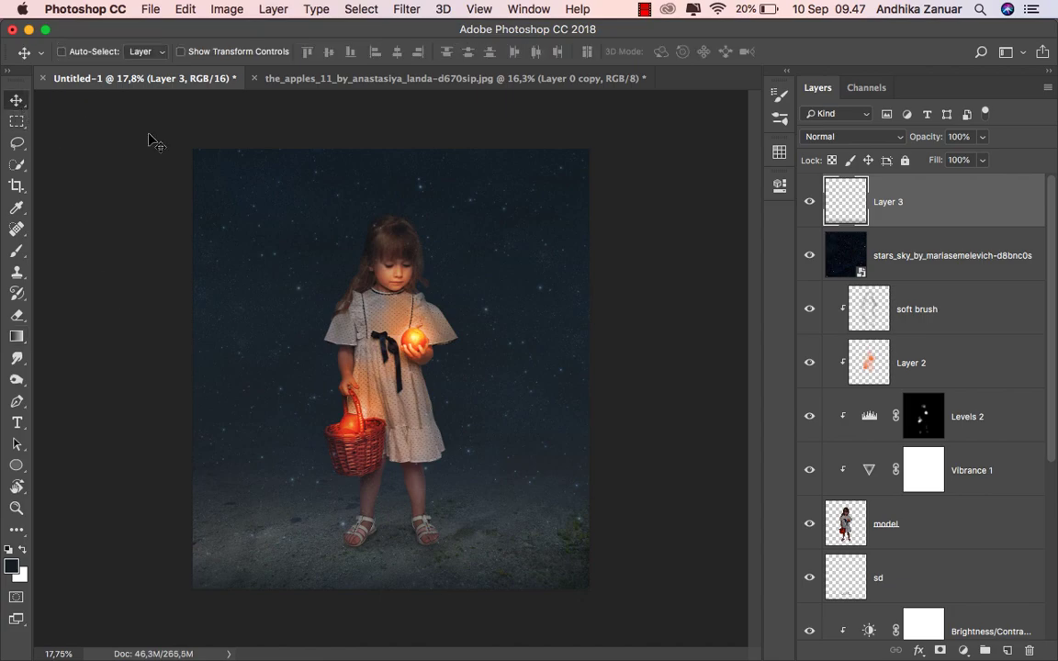
Step: Set Layer 3 to Soft Light beneath stars_sky, reselect stars_sky and fit the image (Cmd+0)
{"action": "left_click", "coordinate": [853, 137]}
{"action": "left_click", "coordinate": [817, 326]}
{"action": "mouse_move", "coordinate": [827, 196]}
{"action": "left_mouse_down"}
{"action": "mouse_move", "coordinate": [918, 251]}
{"action": "mouse_move", "coordinate": [916, 269]}
{"action": "left_mouse_up"}
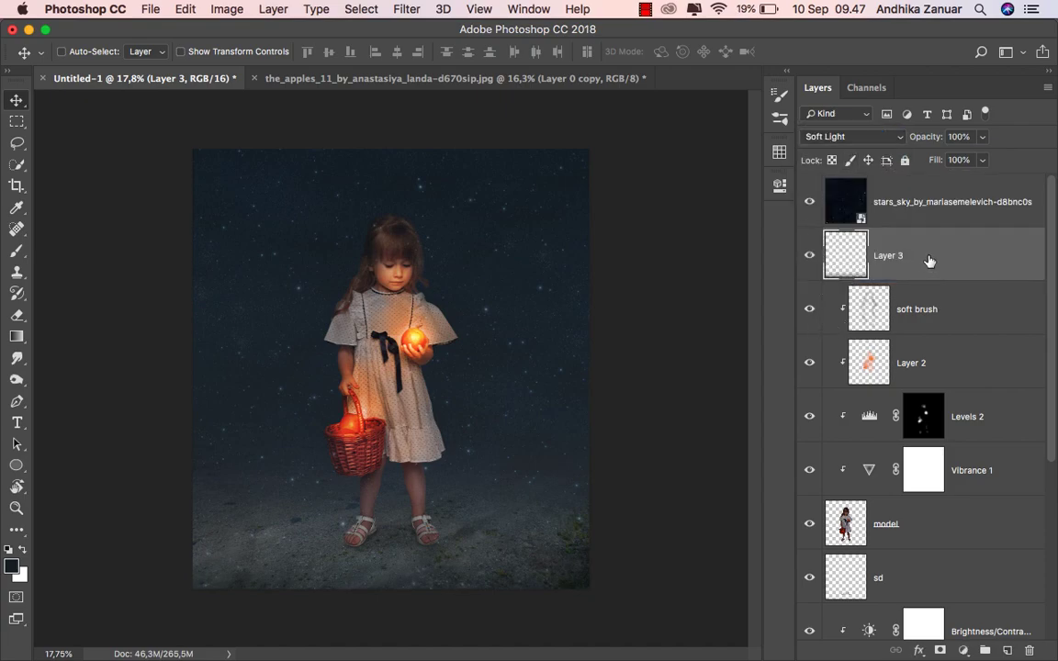
{"action": "left_click", "coordinate": [853, 204]}
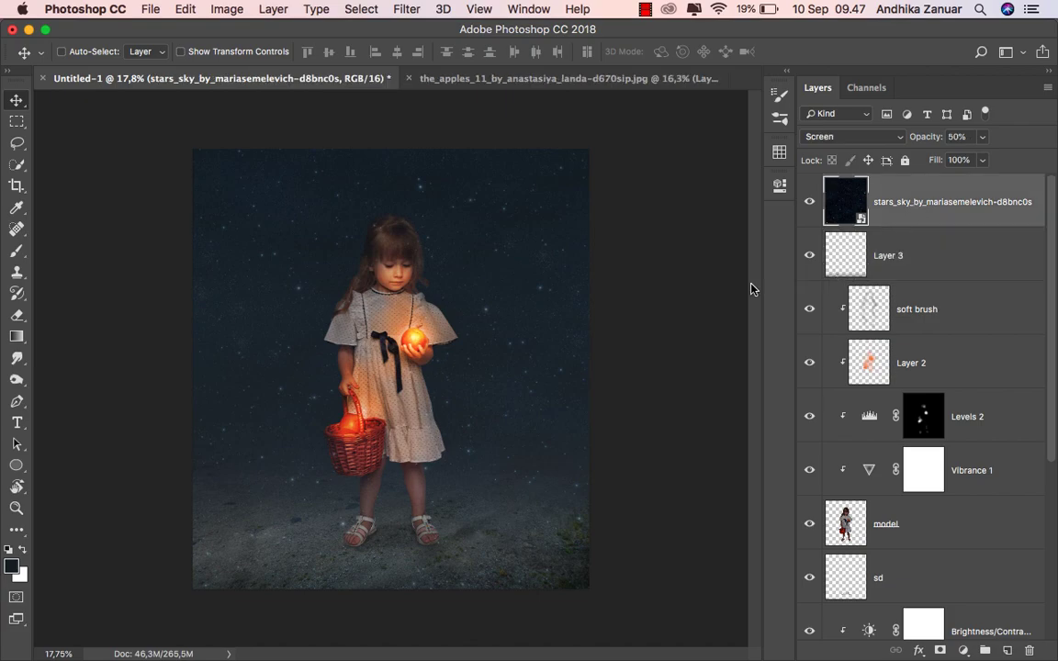
{"action": "key", "text": "super+0"}
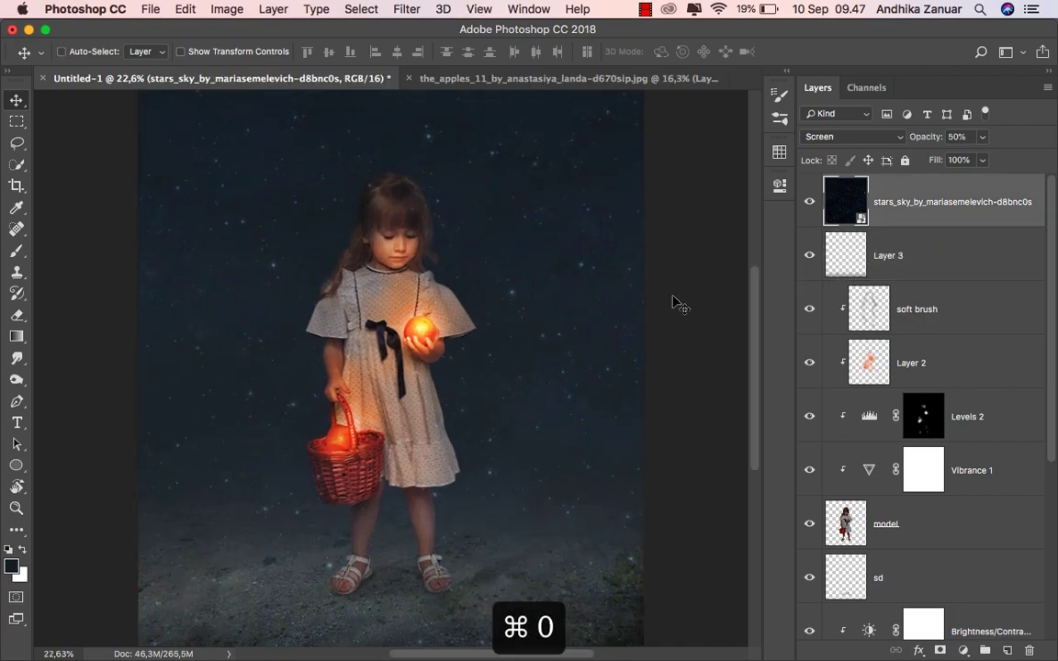